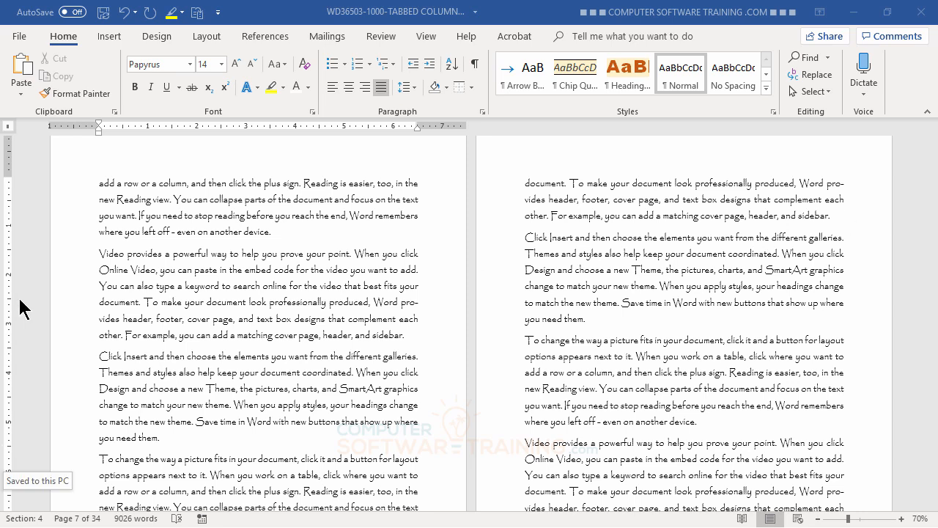
# Insert the picture file 100_58 before the "Video provides" paragraph on page 7 and shrink it to about 2.89" by 3.85"
pyautogui.click(102, 258)
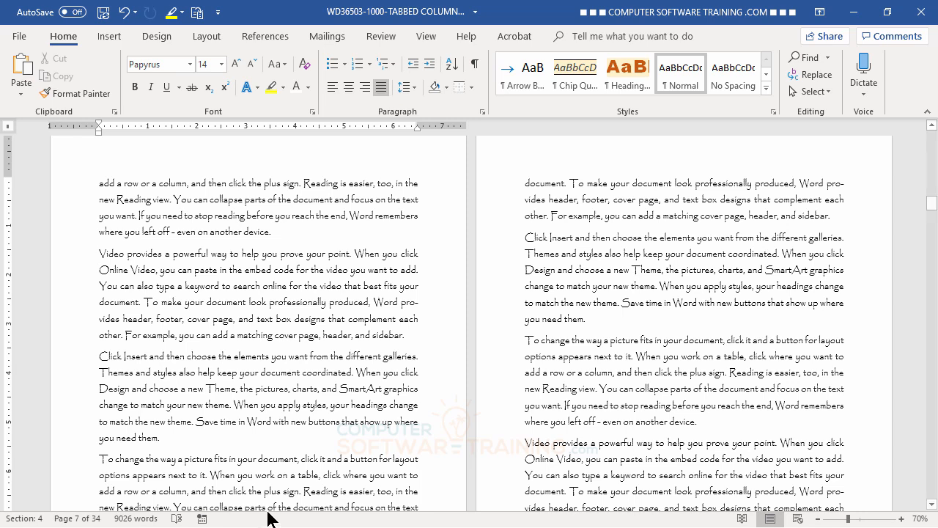
pyautogui.click(110, 37)
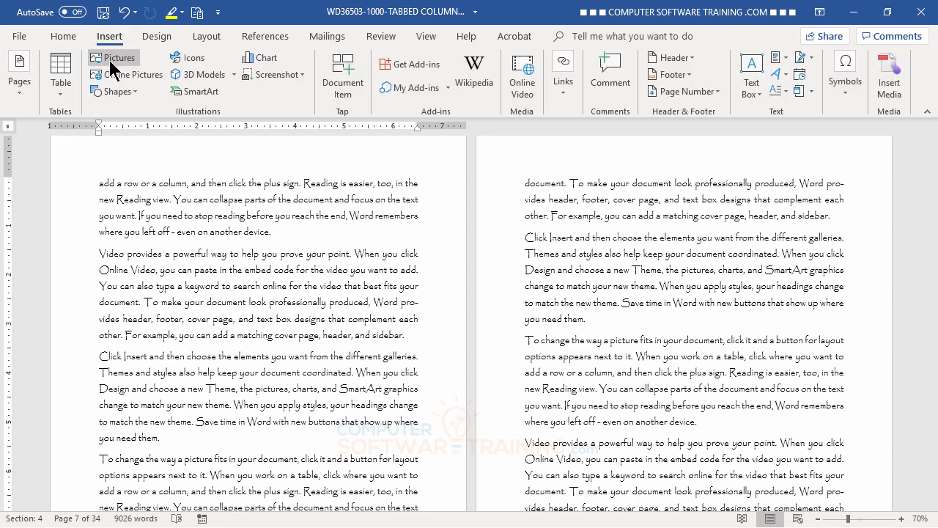
pyautogui.click(115, 58)
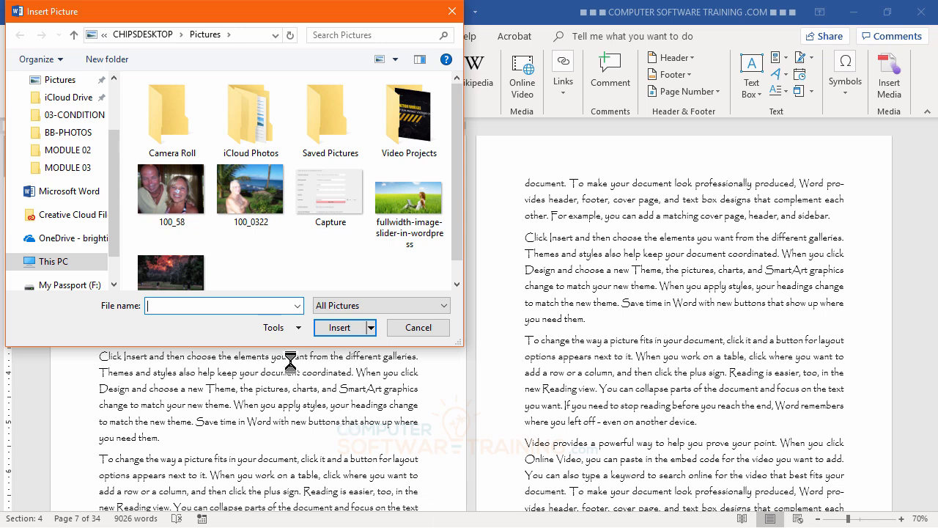
pyautogui.click(167, 192)
pyautogui.doubleClick(167, 192)
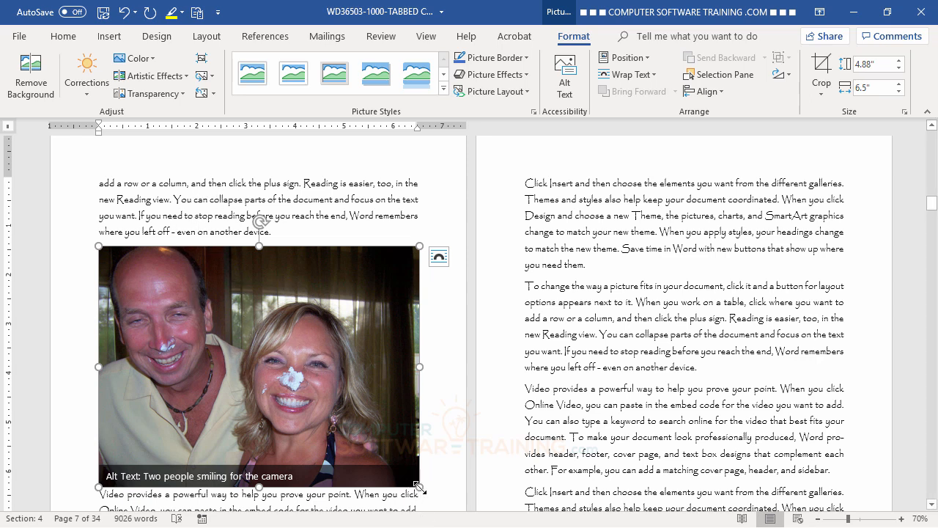
pyautogui.moveTo(419, 487); pyautogui.dragTo(288, 374)
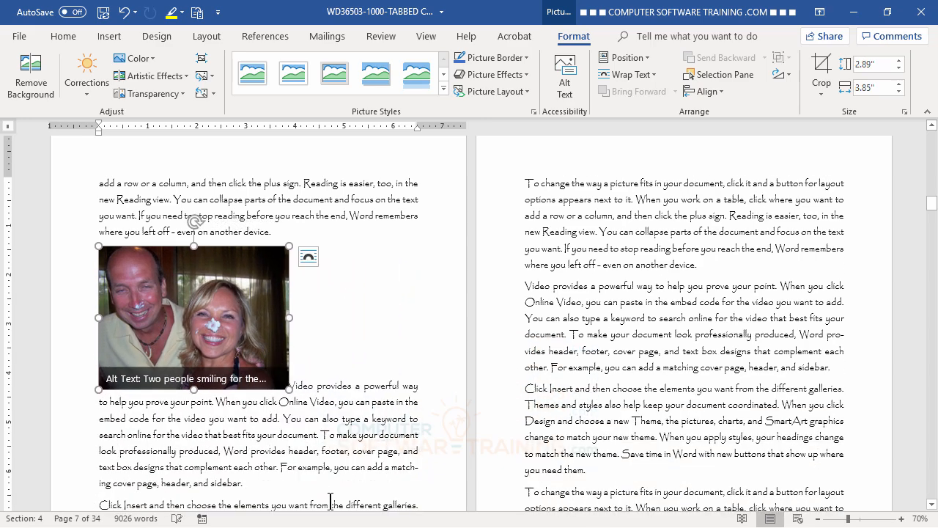
pyautogui.click(338, 475)
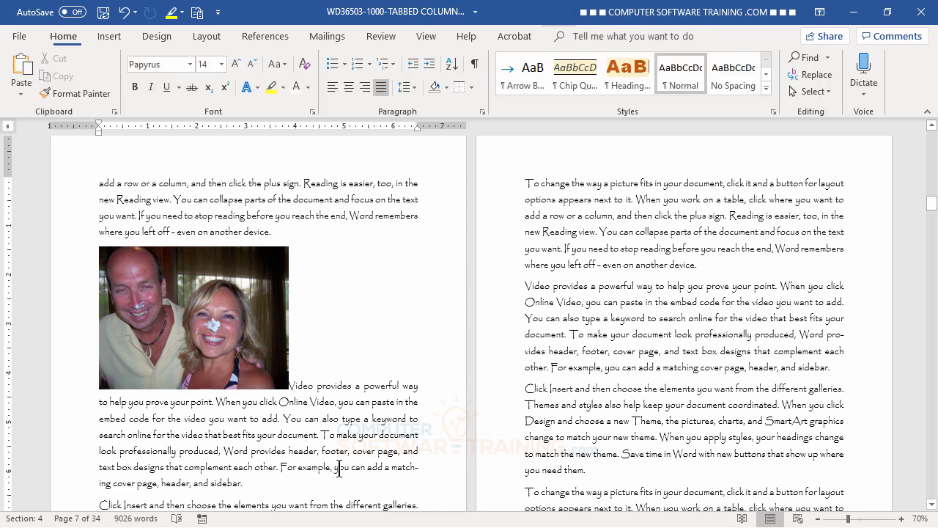
# Set the inserted photo's text wrapping to Square
pyautogui.click(231, 309)
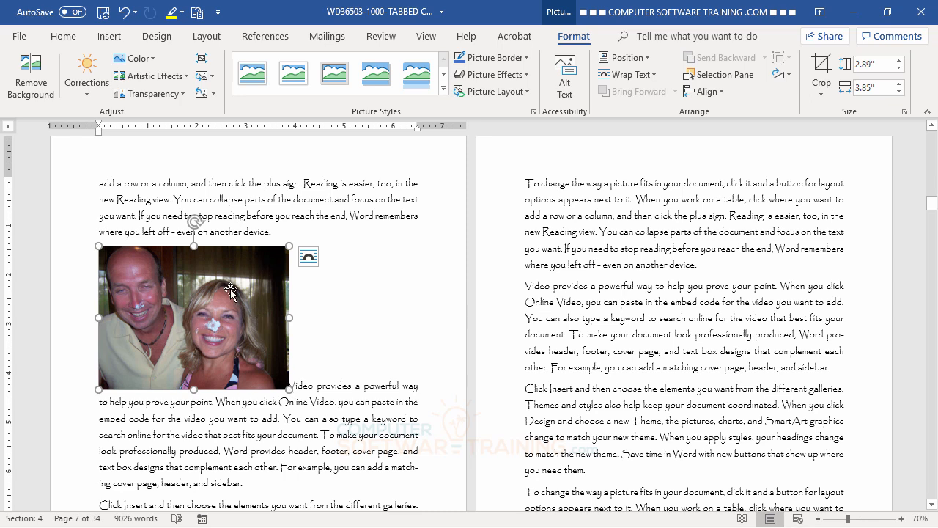
pyautogui.click(309, 261)
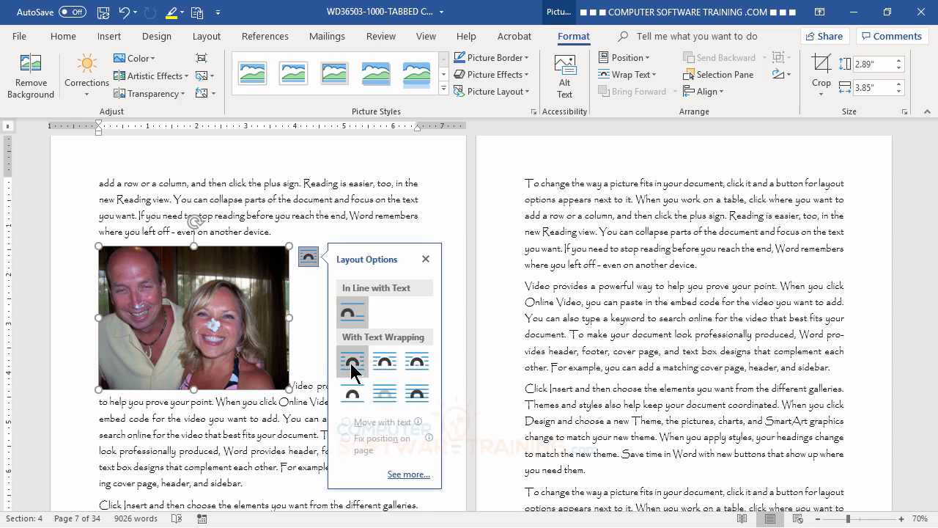
pyautogui.click(353, 362)
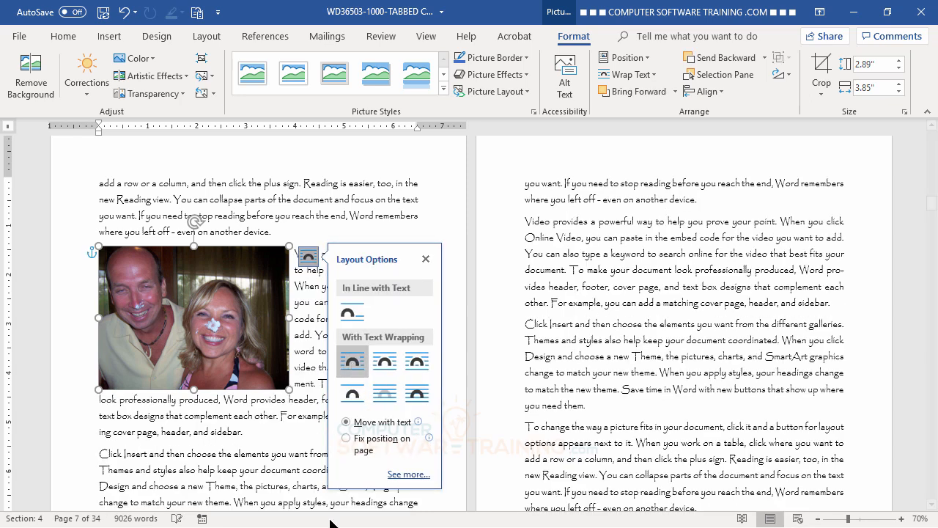
pyautogui.click(425, 259)
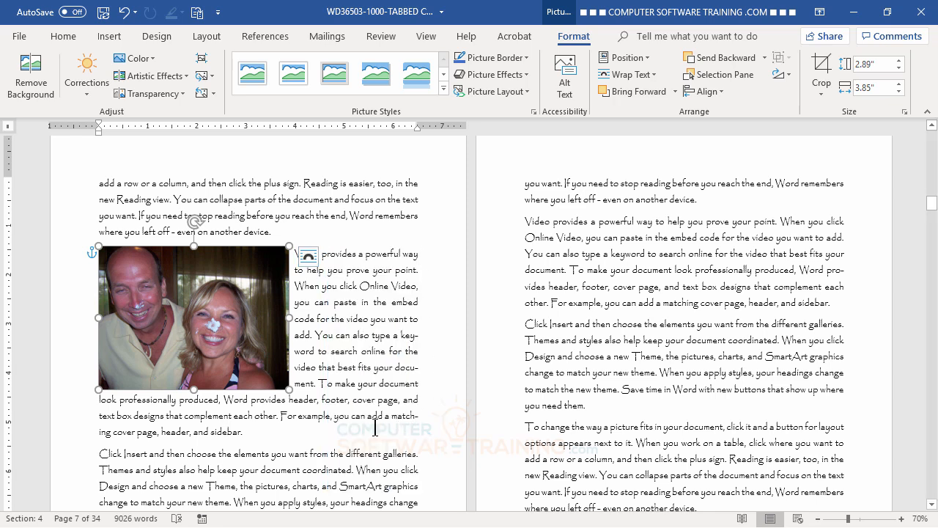
pyautogui.click(242, 432)
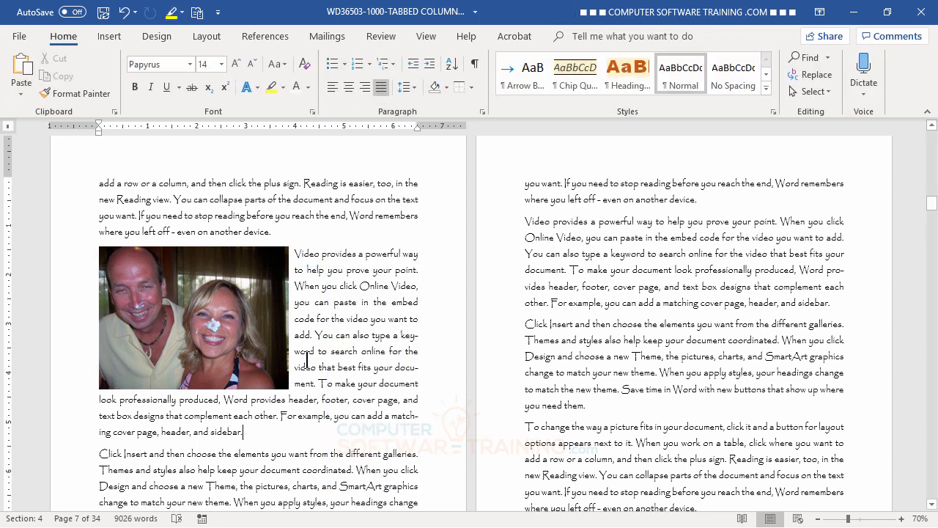
# Move the photo to the upper-right corner of the text on page 8
pyautogui.moveTo(184, 311); pyautogui.dragTo(747, 221)
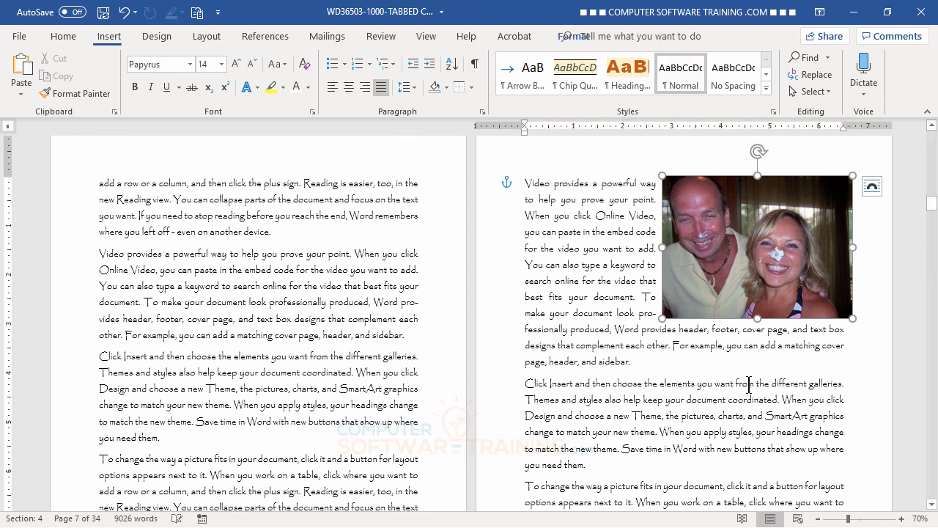
pyautogui.click(741, 412)
pyautogui.hotkey('ctrl', 'z')
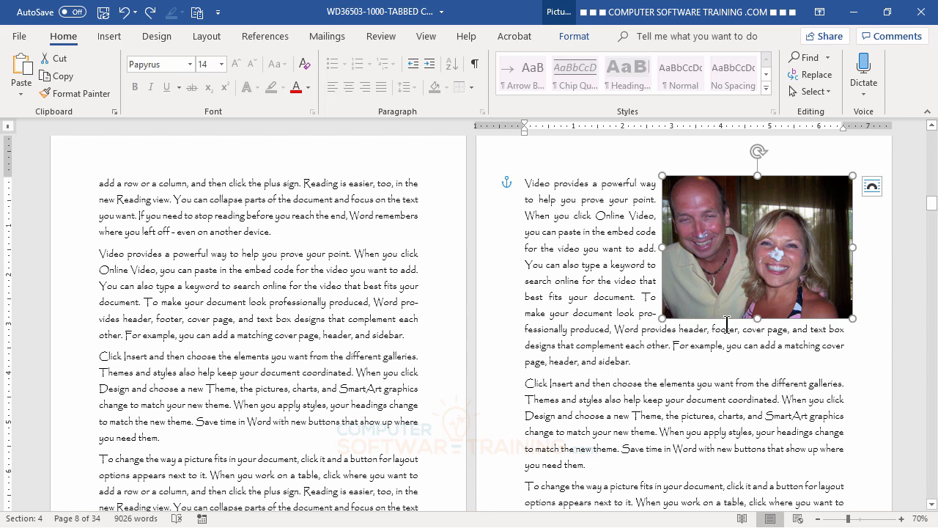
# Insert a caption with the Figure label below the photo on page 8
pyautogui.rightClick(750, 220)
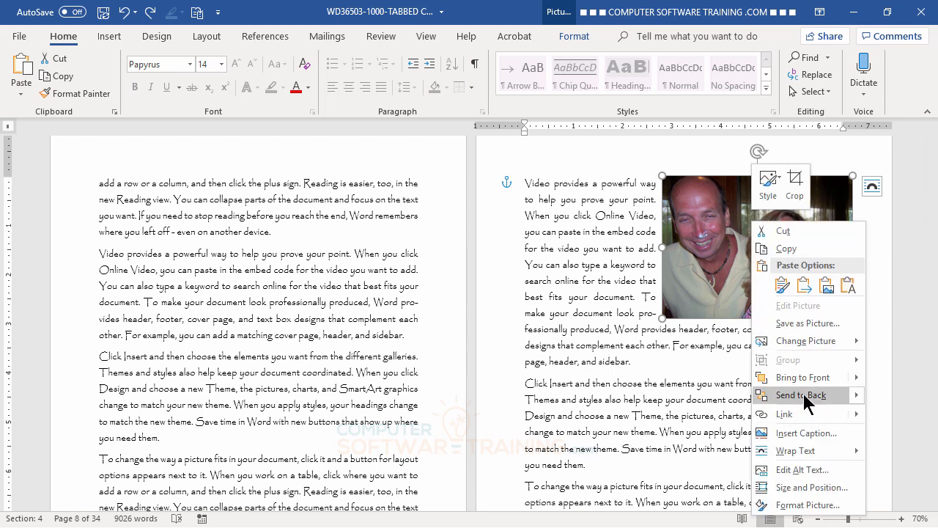
pyautogui.moveTo(812, 345)
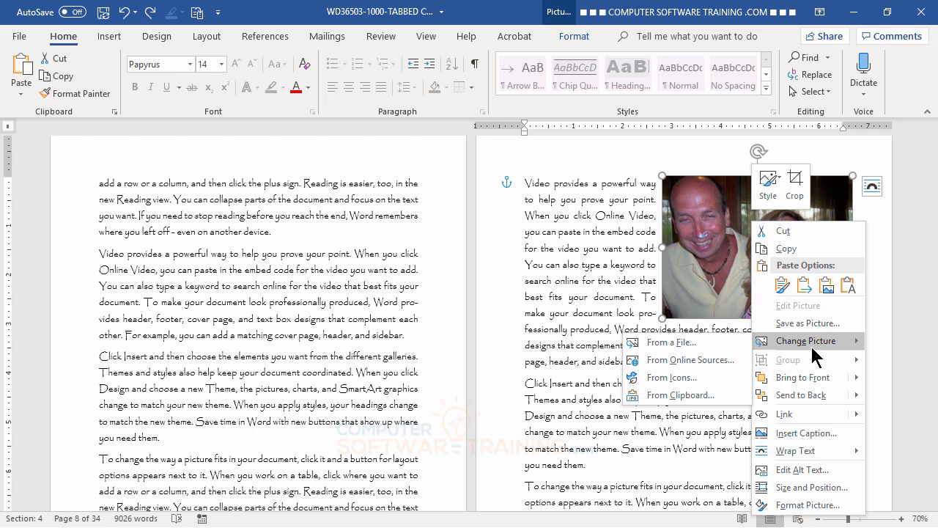
pyautogui.click(806, 434)
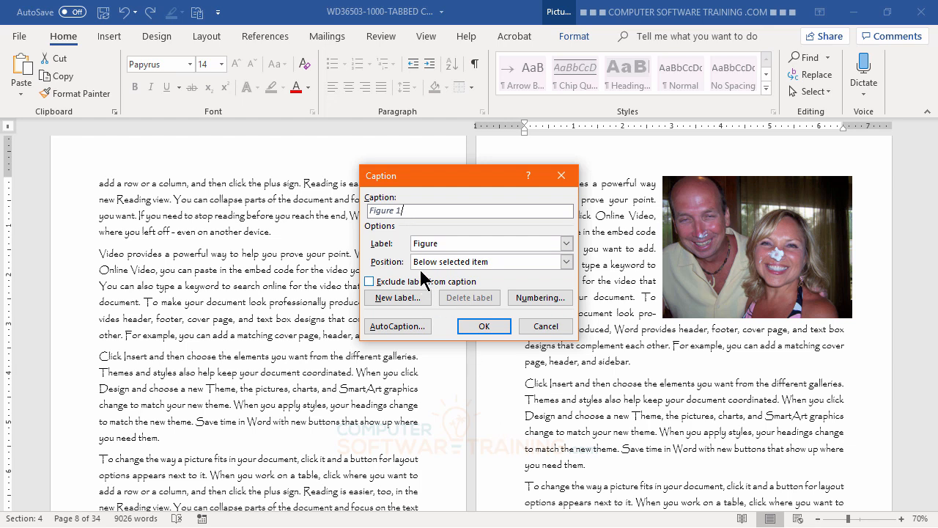
pyautogui.click(484, 328)
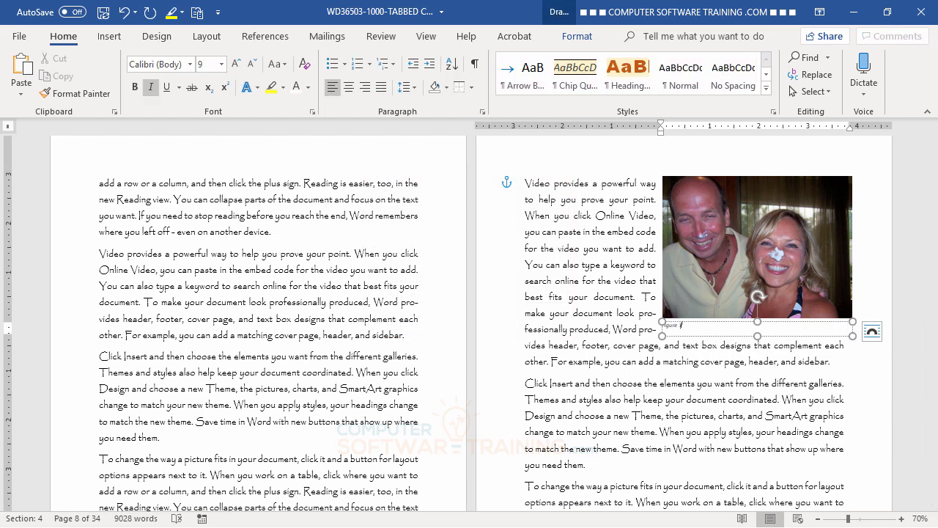
# Replace the photo's caption text with the couple's first names followed by "Having Fun with Cake"
pyautogui.press('BackSpace')
pyautogui.press('BackSpace')
pyautogui.press('BackSpace')
pyautogui.press('Return')
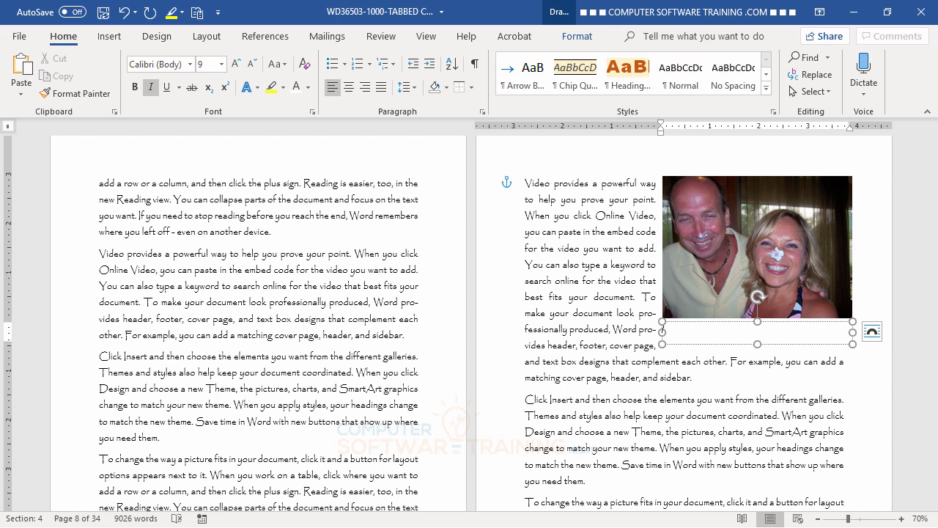
pyautogui.press('BackSpace')
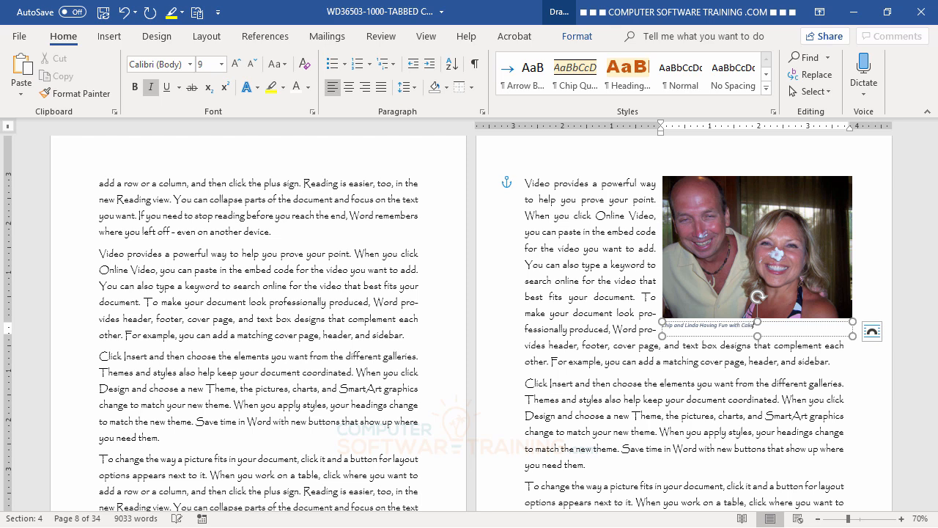
# Place the insertion point in the last line of page 7's first paragraph and open the Beach category of online pictures
pyautogui.click(257, 227)
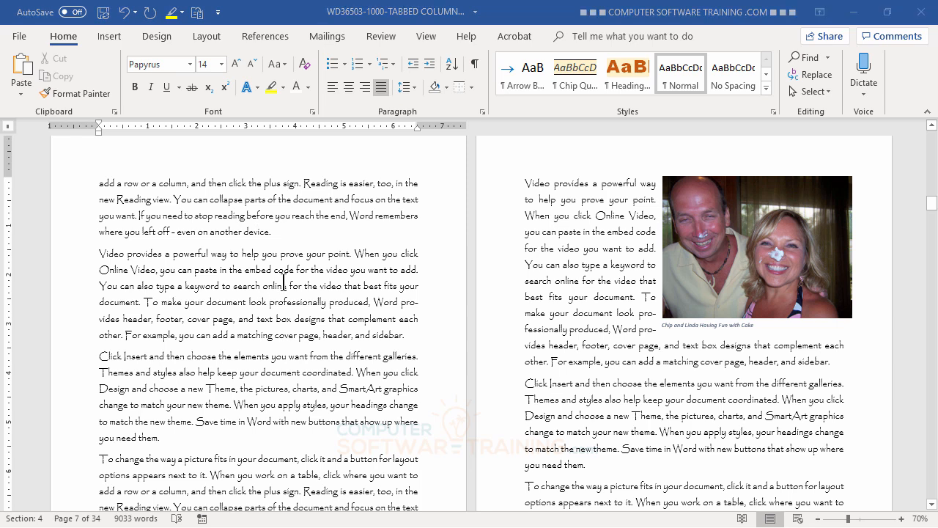
pyautogui.click(112, 38)
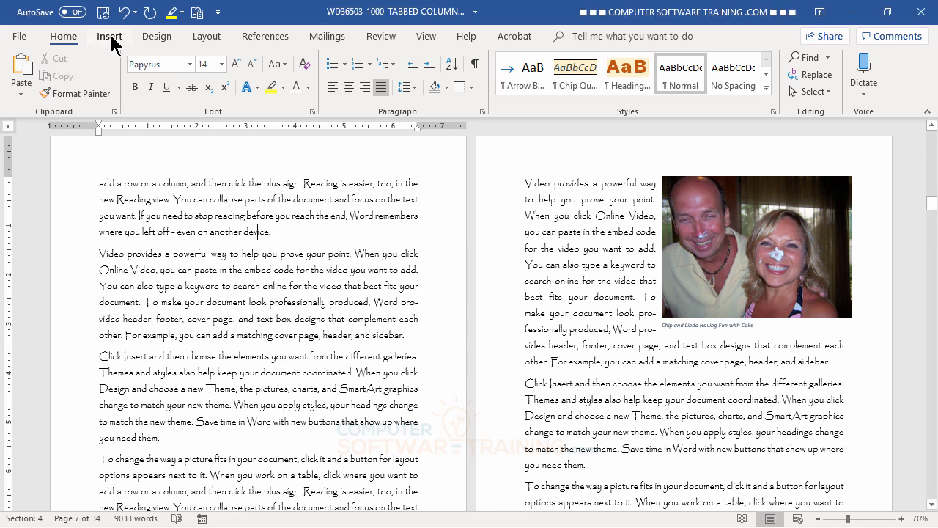
pyautogui.click(111, 39)
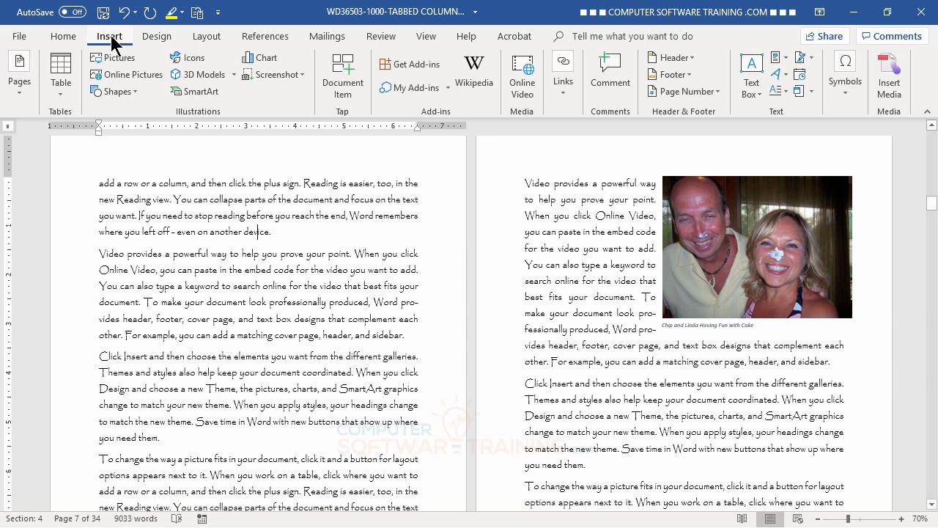
pyautogui.click(134, 76)
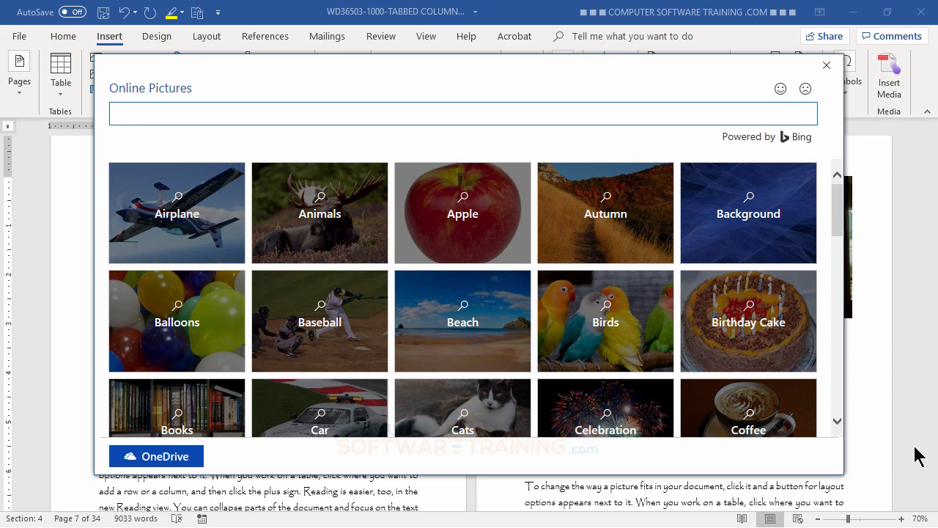
pyautogui.scroll(-5, 601, 373)
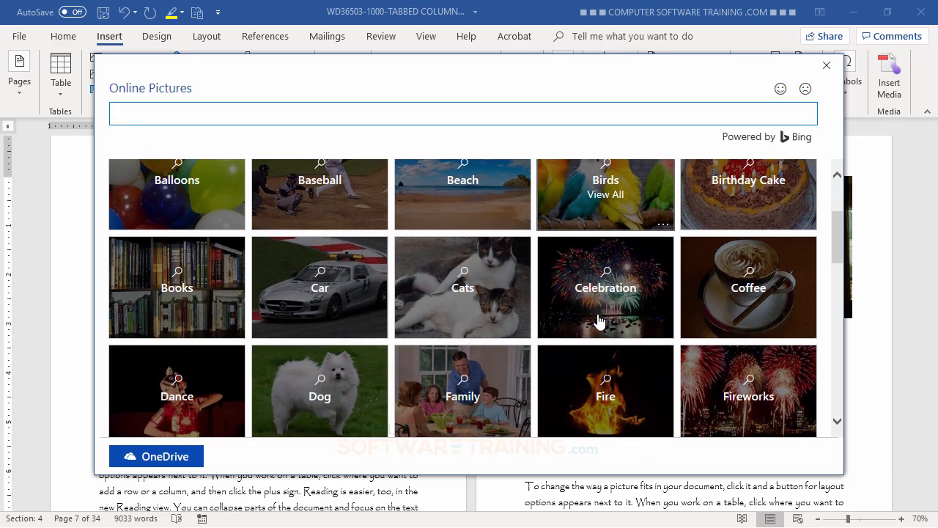
pyautogui.scroll(-2, 598, 321)
pyautogui.scroll(7, 596, 320)
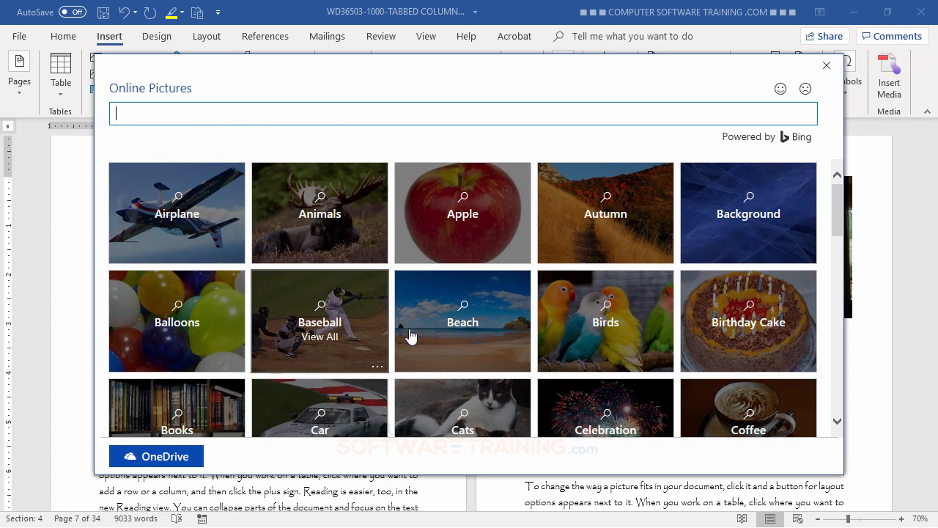
pyautogui.scroll(-1, 521, 318)
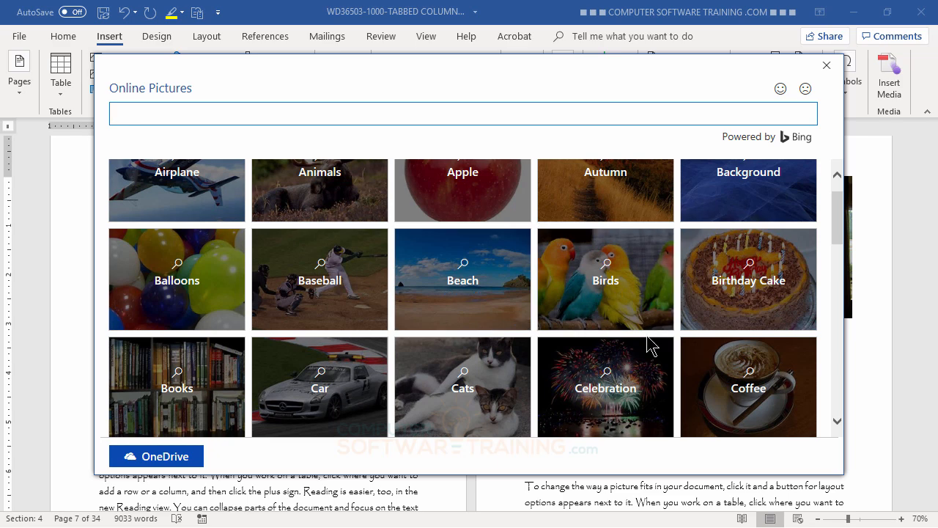
pyautogui.scroll(-1, 665, 300)
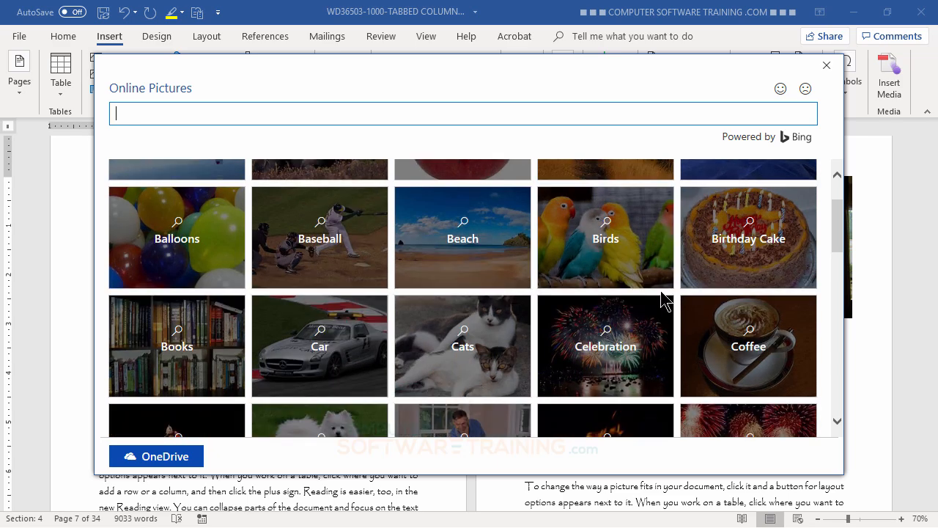
pyautogui.click(492, 237)
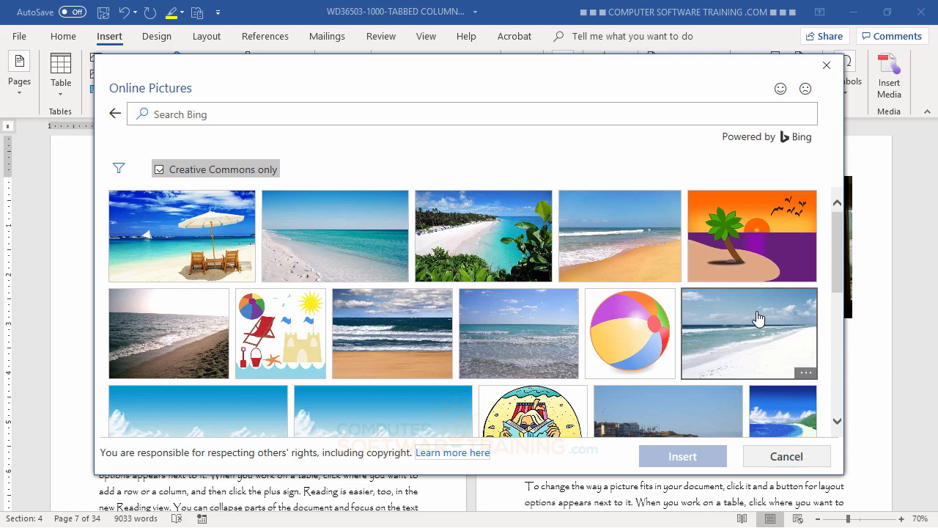
# Insert the orange sunset picture with the palm tree and shrink it to about 2.58" by 3.65"
pyautogui.scroll(-4, 748, 320)
pyautogui.scroll(-3, 742, 325)
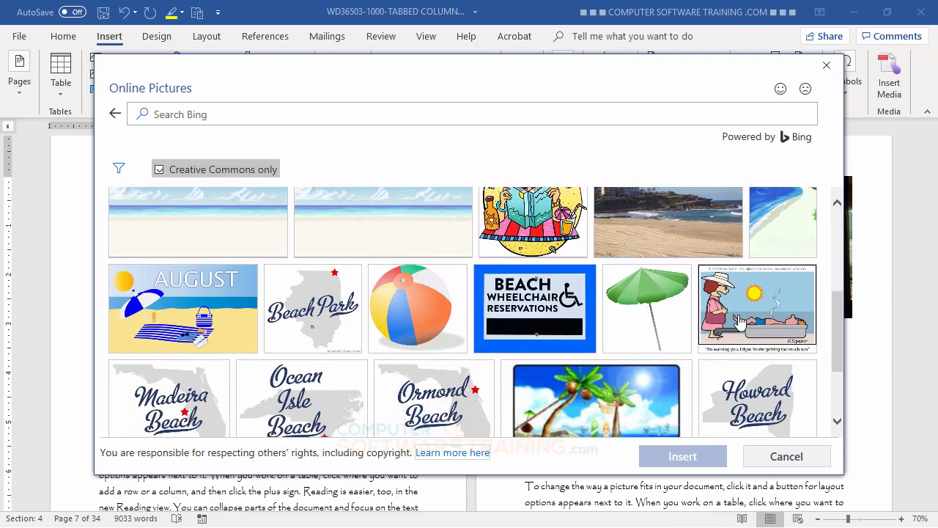
pyautogui.scroll(5, 740, 322)
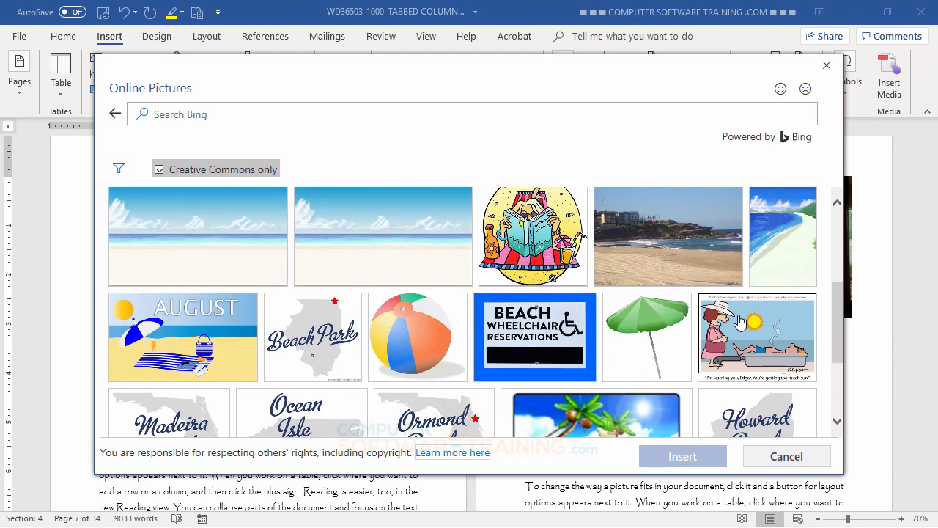
pyautogui.scroll(2, 740, 323)
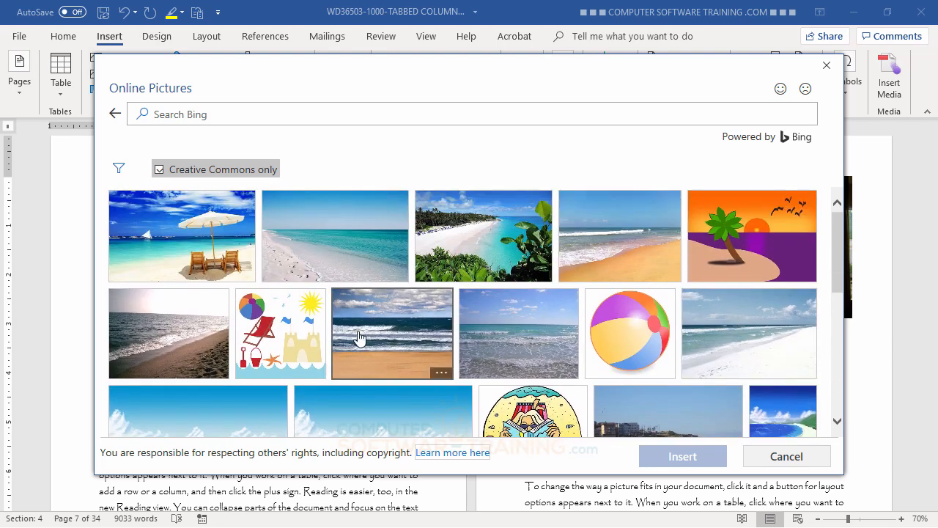
pyautogui.click(751, 235)
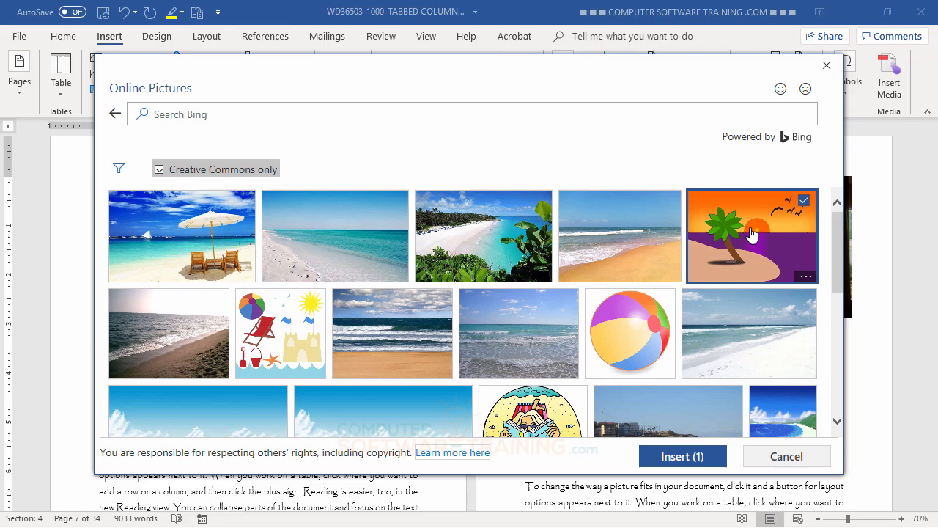
pyautogui.click(688, 456)
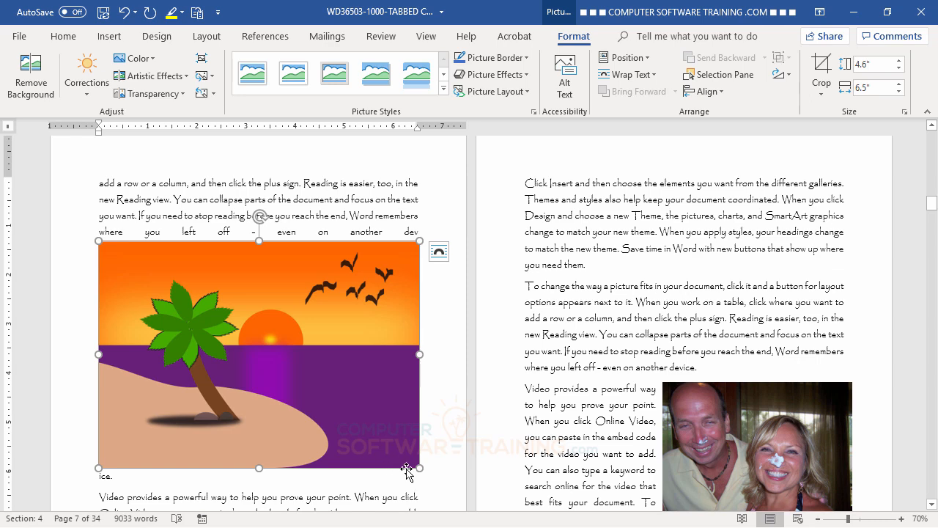
pyautogui.moveTo(417, 468); pyautogui.dragTo(278, 369)
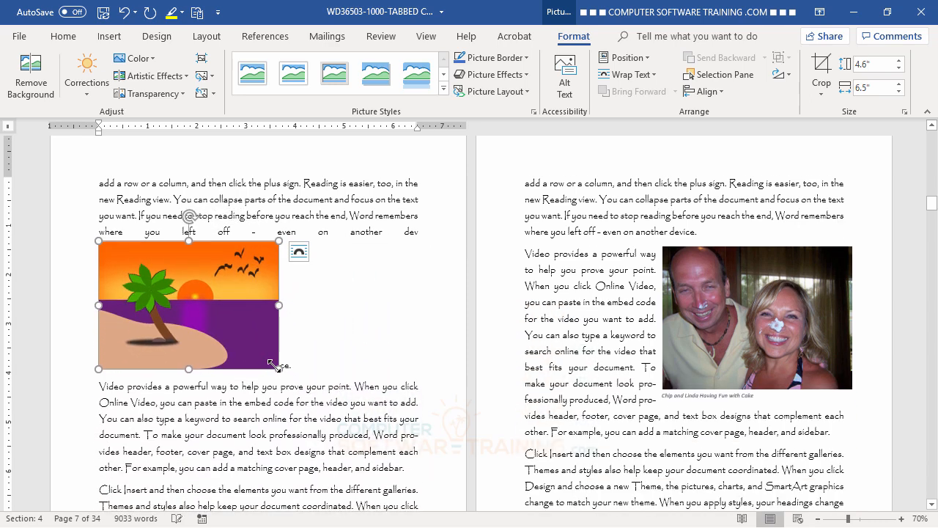
pyautogui.moveTo(196, 302); pyautogui.dragTo(195, 289)
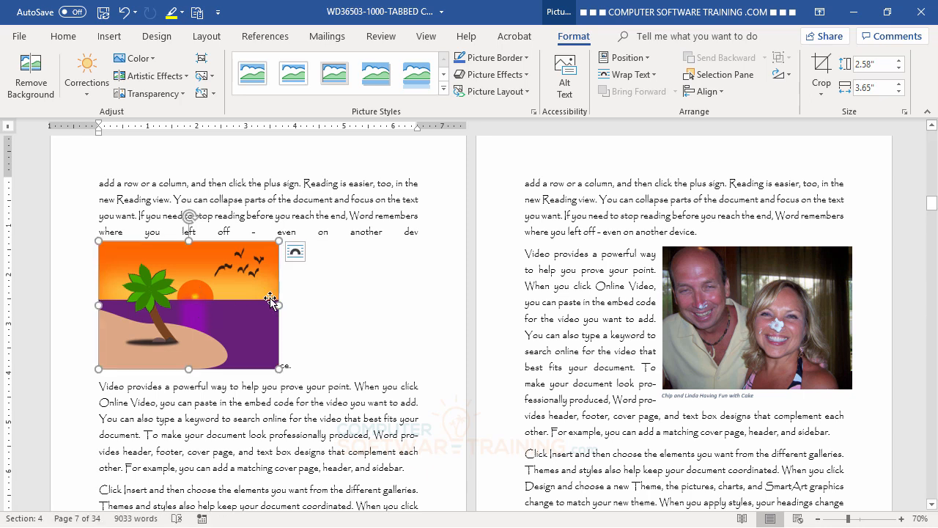
# Set the sunset picture's text wrapping to Tight and move it to the start of page 7's first paragraph
pyautogui.click(299, 251)
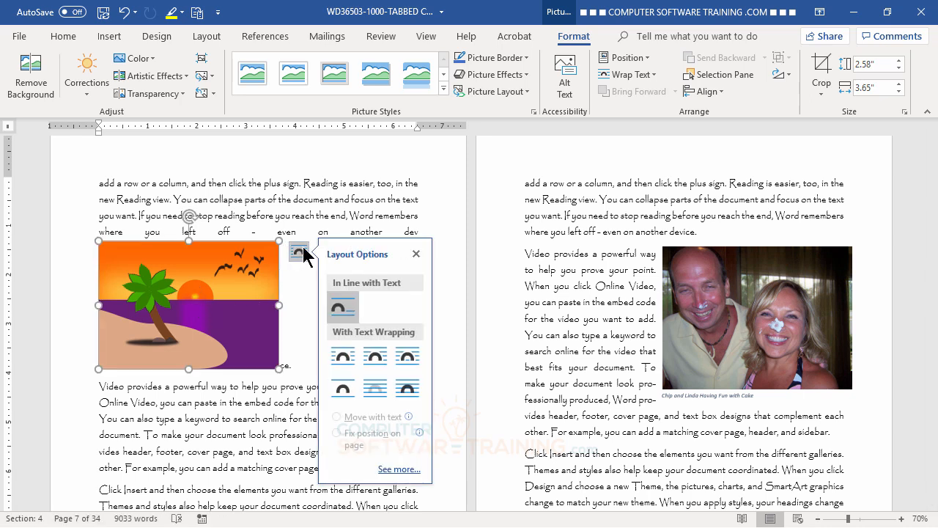
pyautogui.click(373, 357)
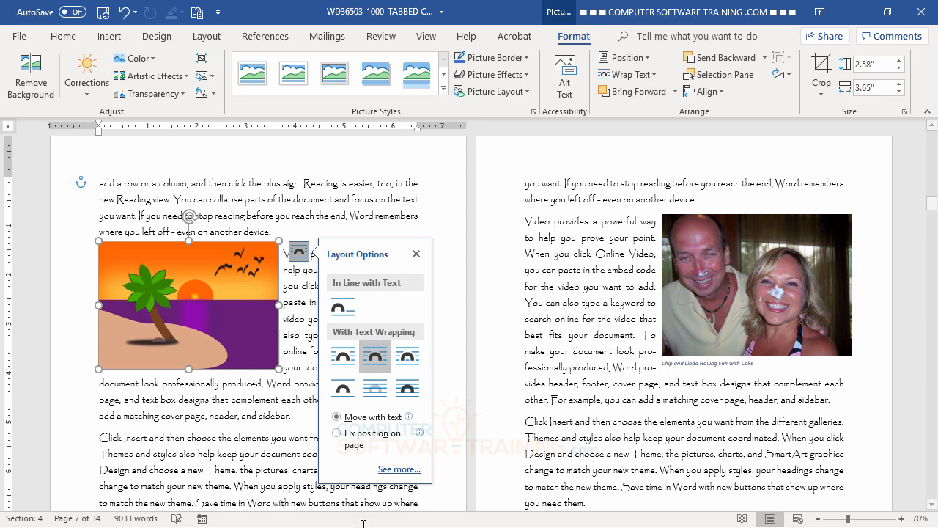
pyautogui.moveTo(192, 293); pyautogui.dragTo(195, 241)
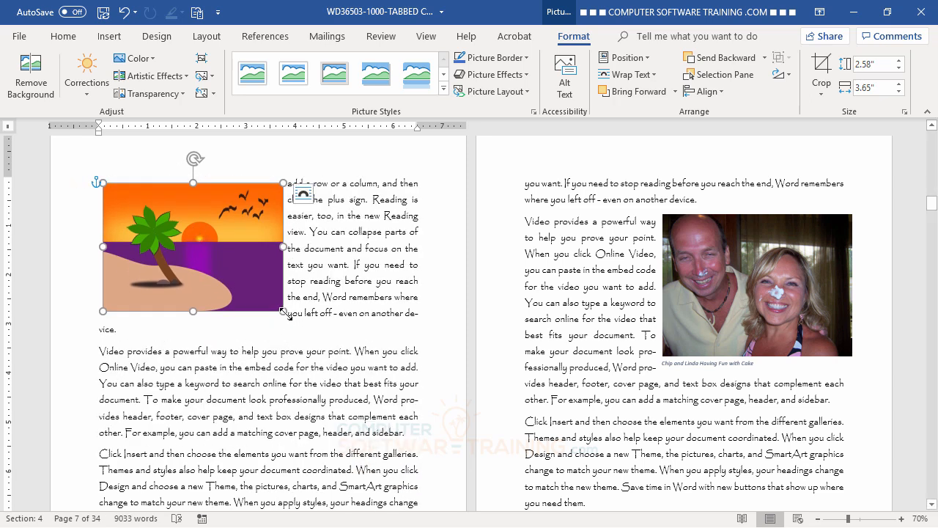
# Shrink the sunset picture proportionally to about 2.02" by 2.85"
pyautogui.moveTo(283, 310); pyautogui.dragTo(295, 335)
pyautogui.moveTo(296, 335); pyautogui.dragTo(244, 283)
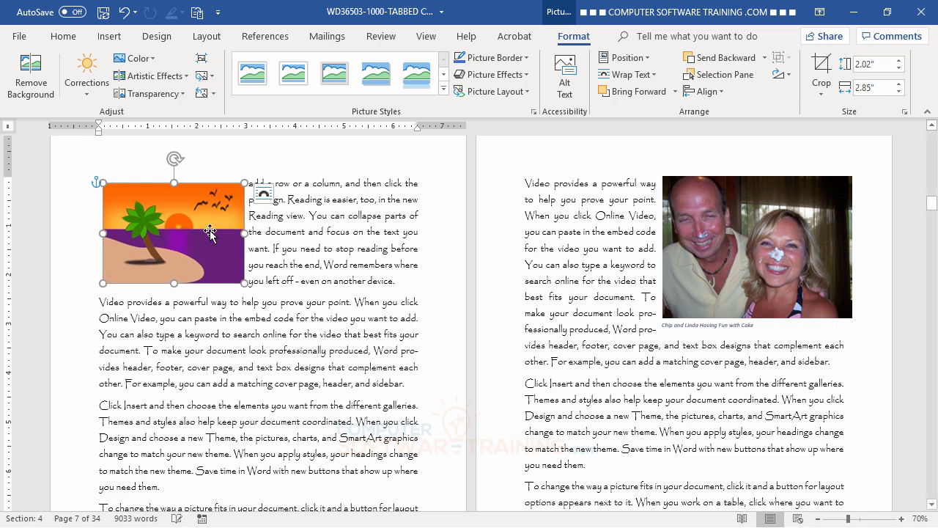
# Insert the first beetle icon from the Bugs category after "cover page," in page 7's second paragraph
pyautogui.click(321, 383)
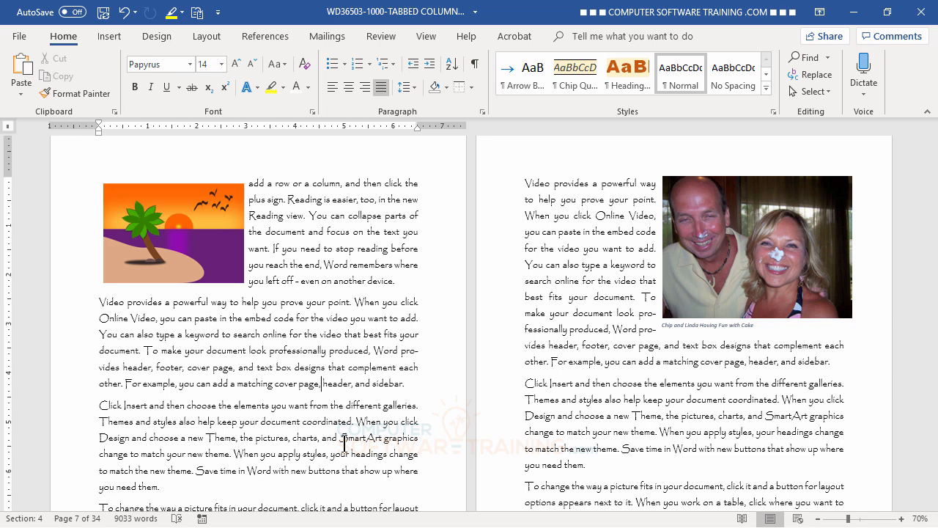
pyautogui.click(110, 38)
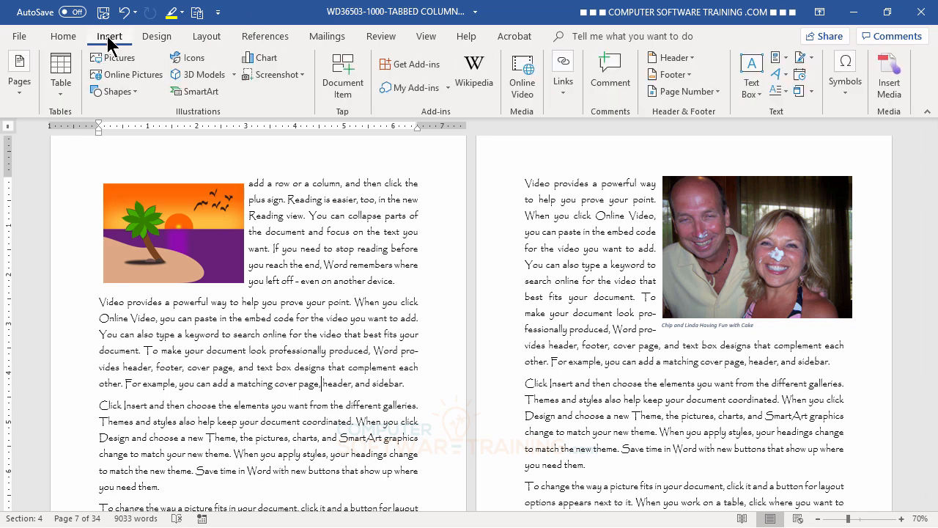
pyautogui.click(185, 64)
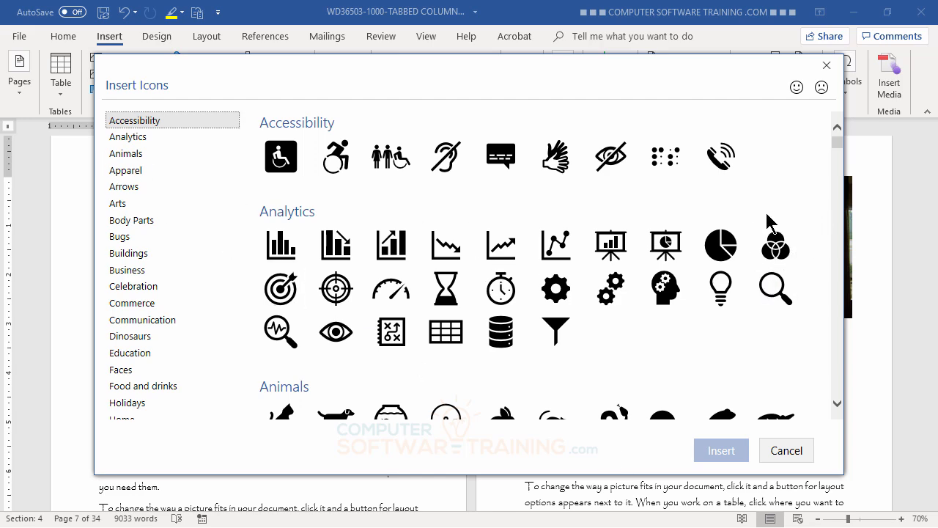
pyautogui.scroll(-8, 766, 220)
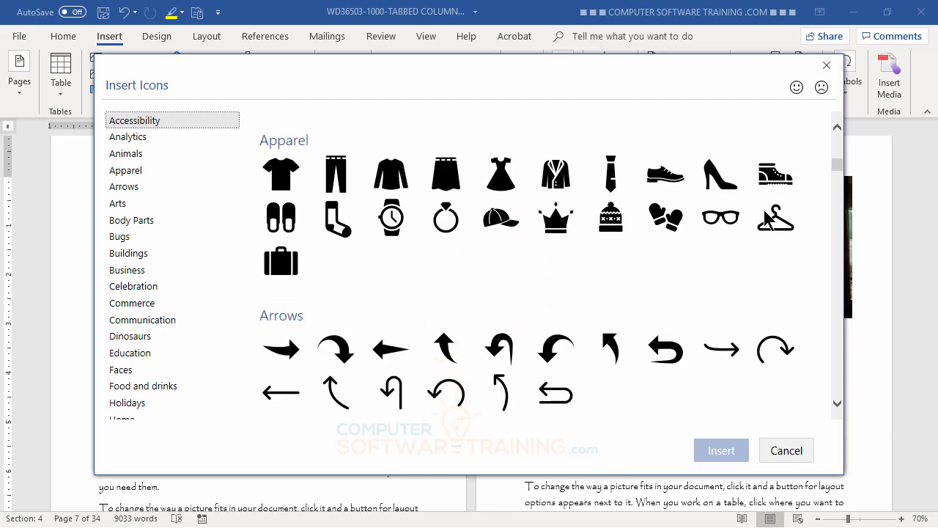
pyautogui.scroll(-12, 766, 219)
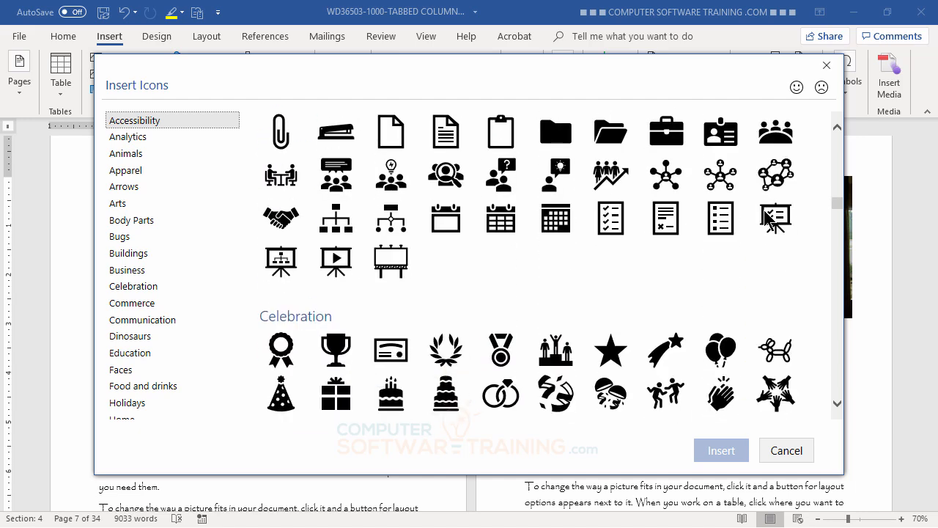
pyautogui.scroll(-2, 766, 218)
pyautogui.scroll(10, 766, 219)
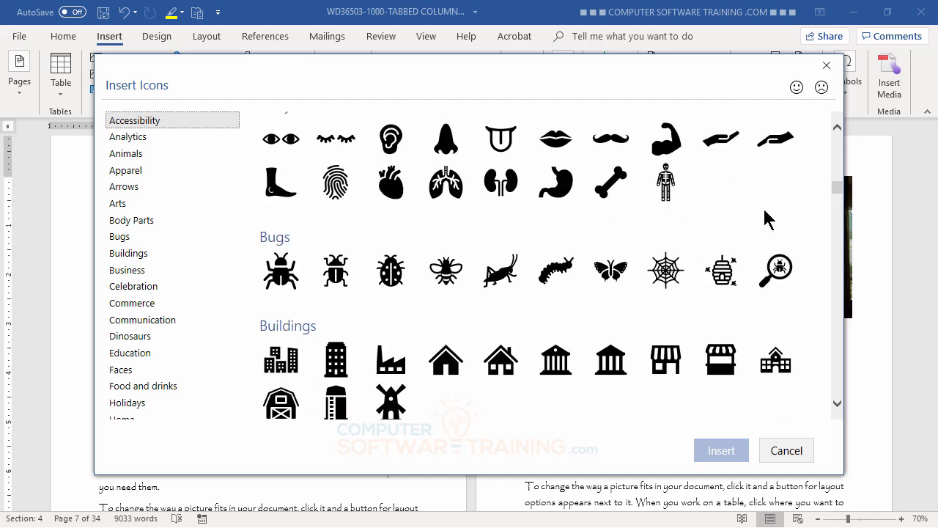
pyautogui.scroll(2, 766, 219)
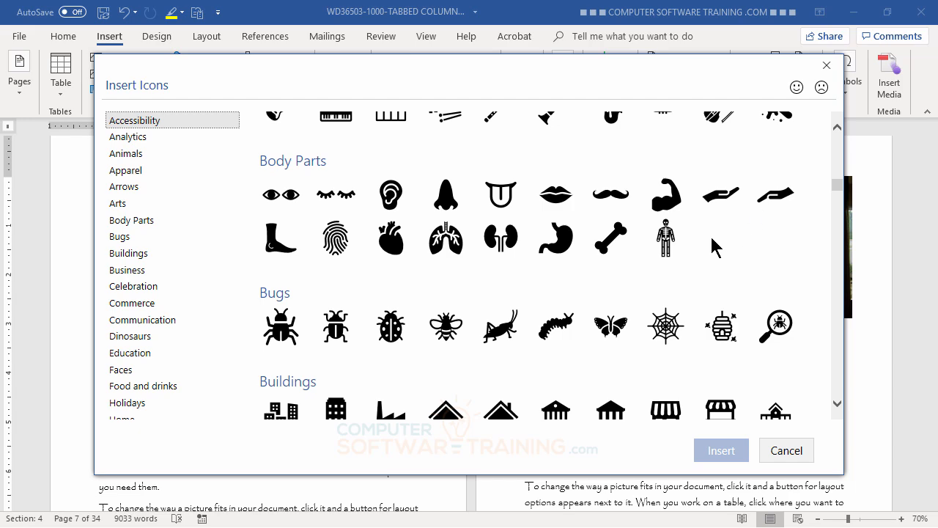
pyautogui.scroll(-10, 715, 247)
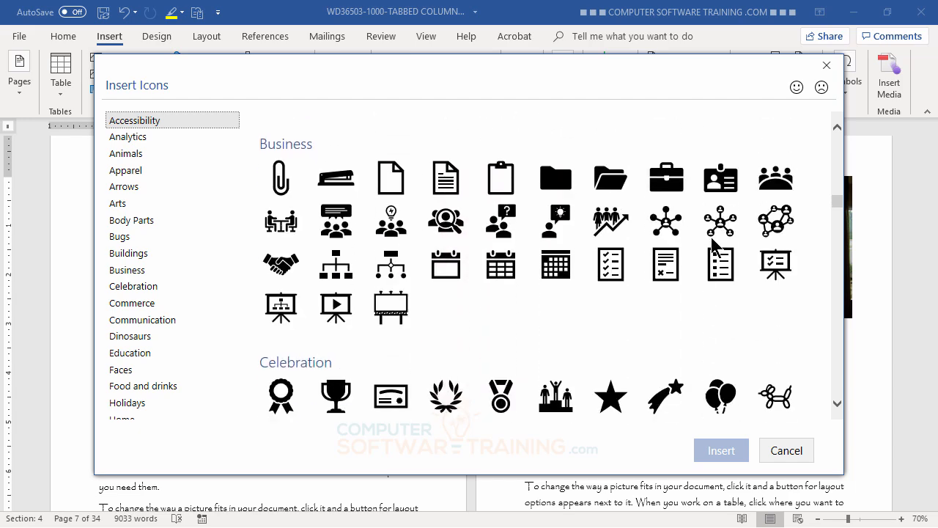
pyautogui.scroll(10, 714, 247)
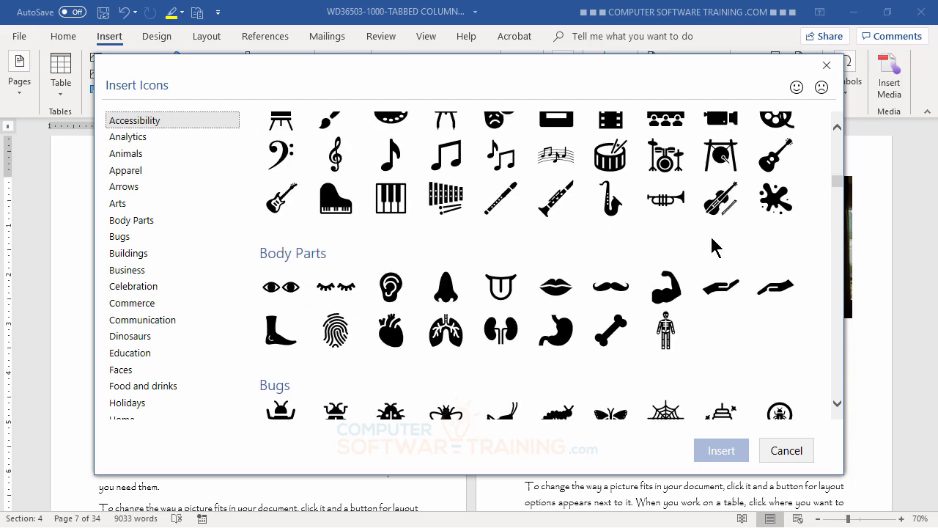
pyautogui.scroll(-2, 715, 247)
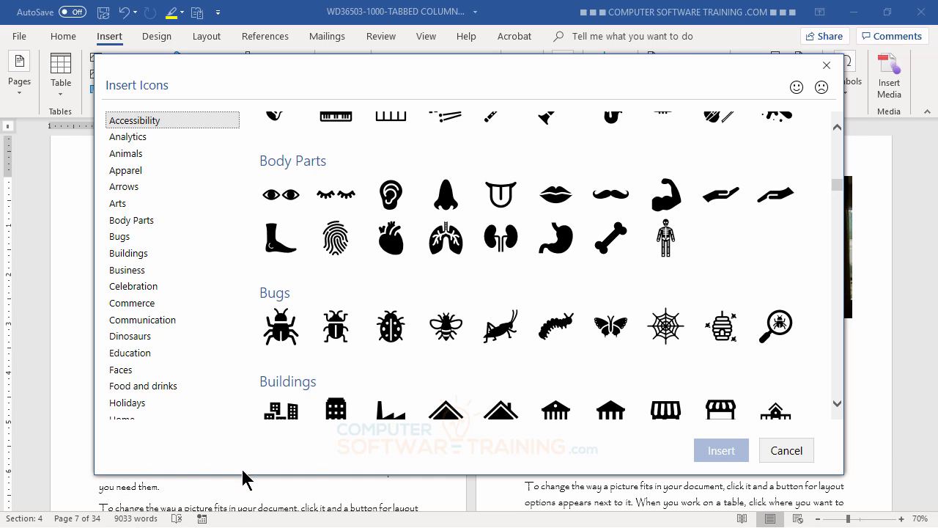
pyautogui.click(278, 330)
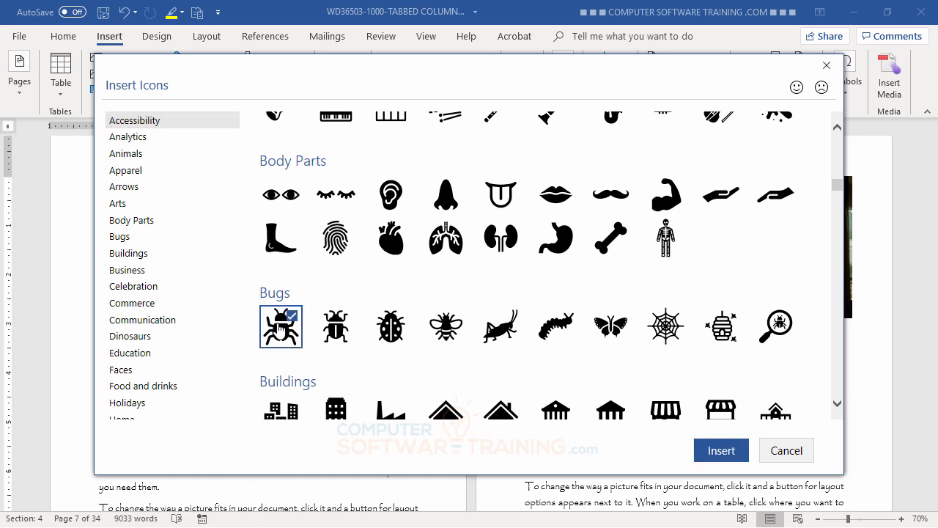
pyautogui.click(730, 449)
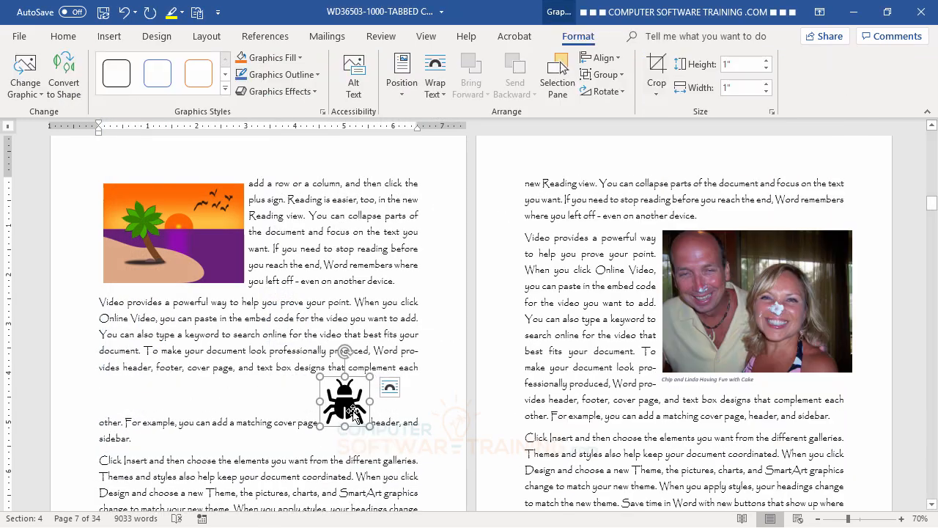
# Set the beetle icon's text wrapping to Square and move it to the start of the "Click Insert" paragraph on page 7
pyautogui.click(297, 423)
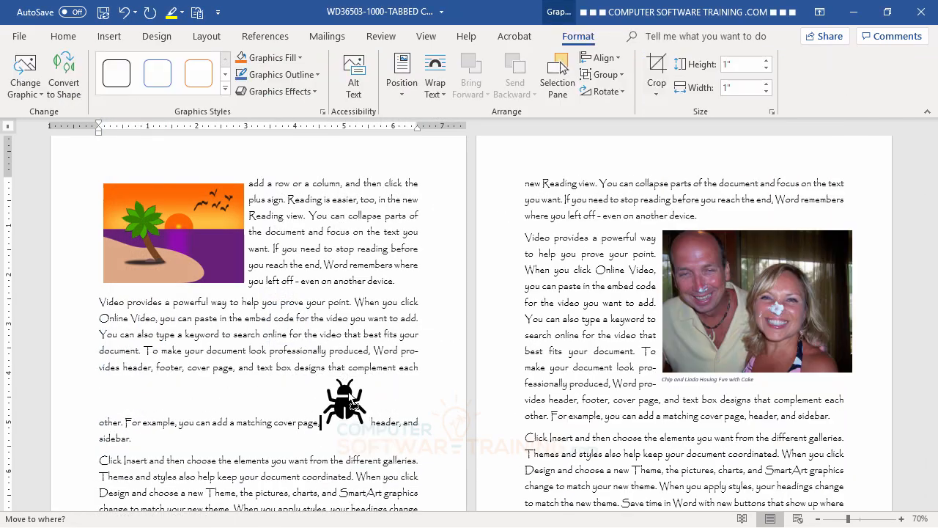
pyautogui.click(353, 400)
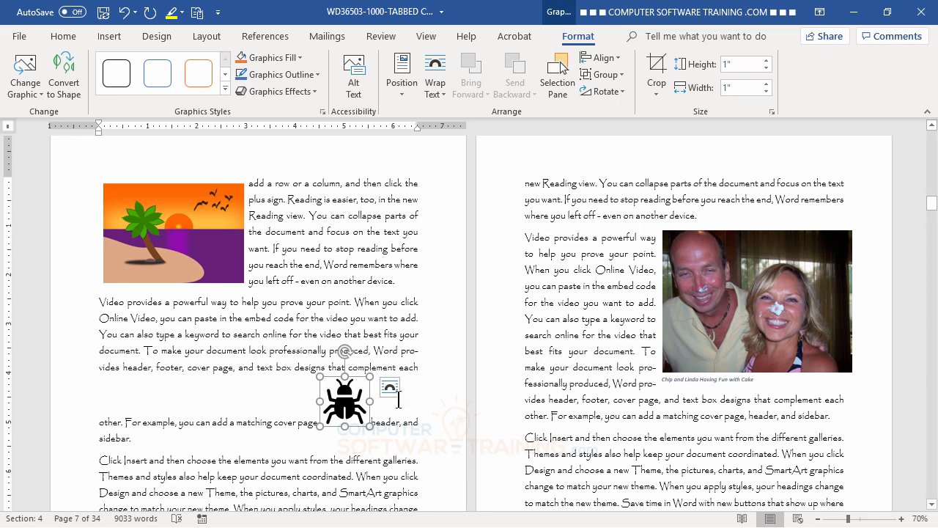
pyautogui.click(391, 388)
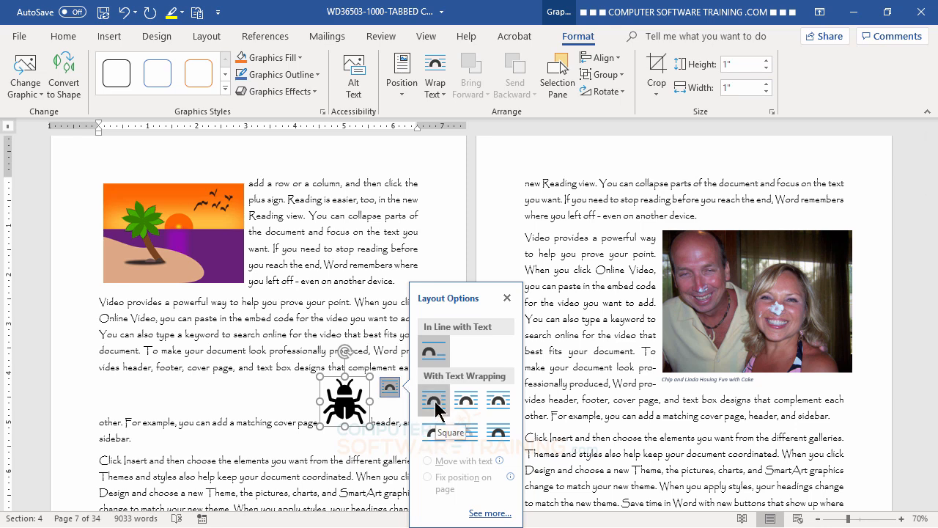
pyautogui.click(433, 400)
pyautogui.moveTo(340, 412); pyautogui.dragTo(124, 429)
pyautogui.click(282, 362)
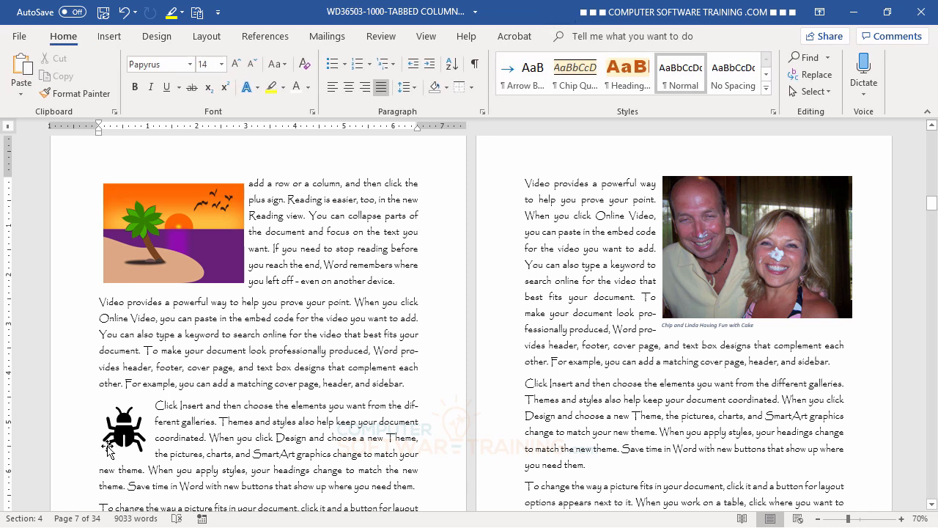
pyautogui.click(118, 438)
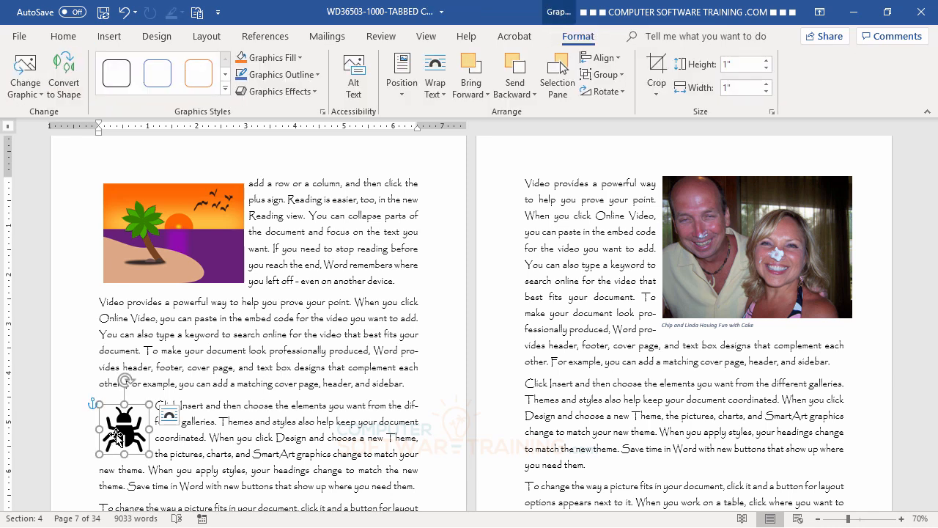
pyautogui.click(727, 260)
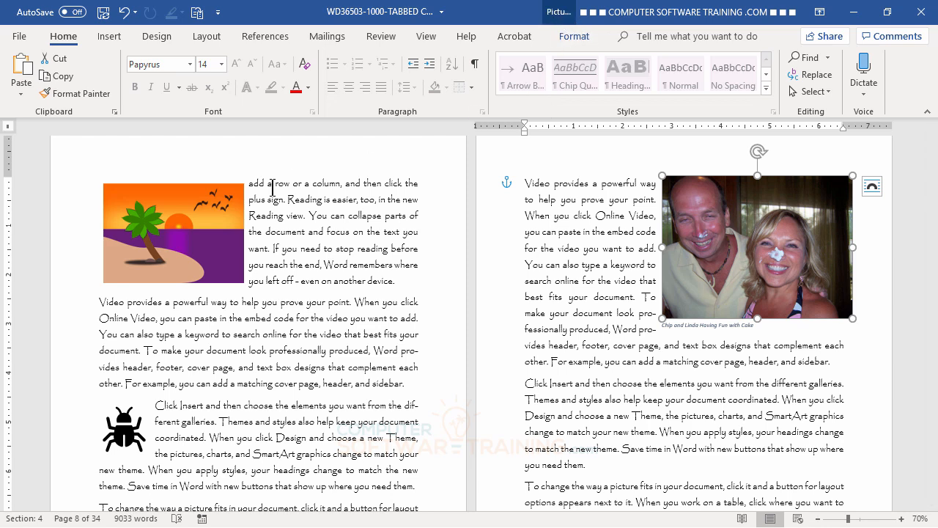
pyautogui.click(158, 223)
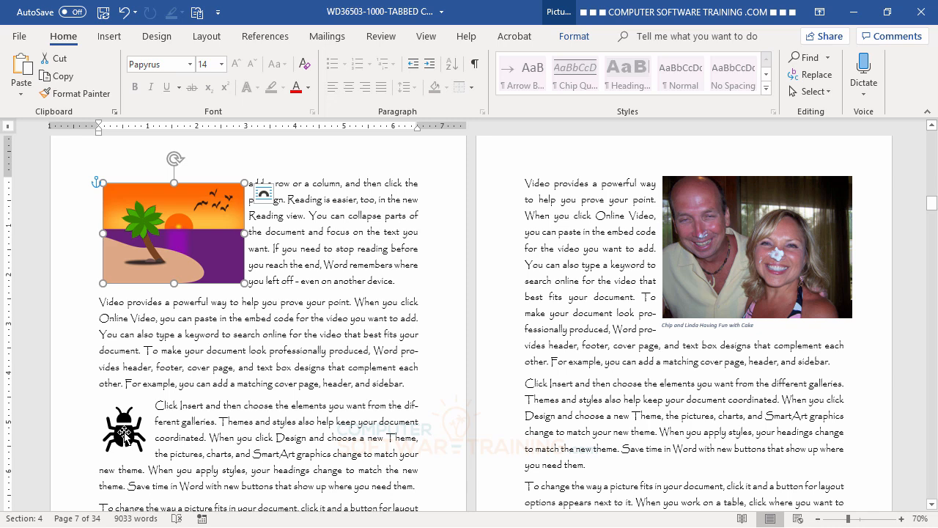
# Fill the beetle icon with a bright pink chosen from the standard colors among the additional fill colors
pyautogui.click(124, 435)
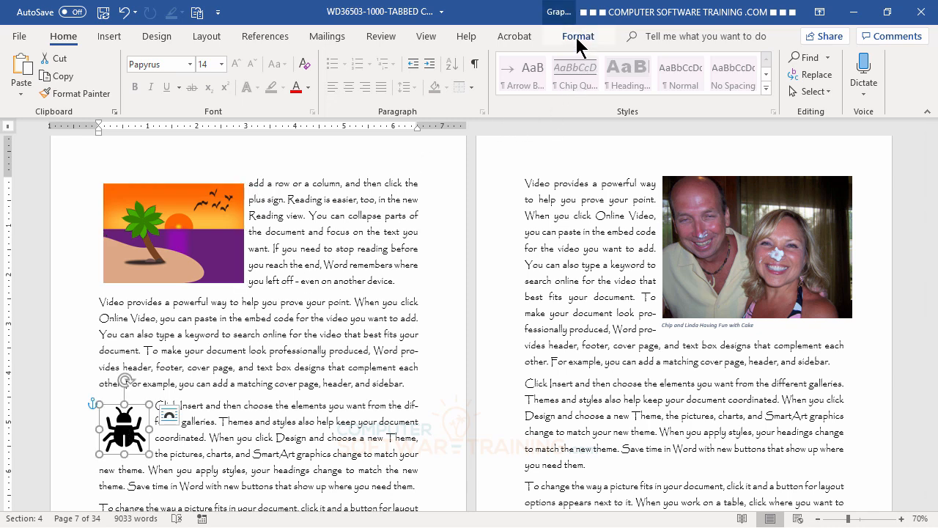
pyautogui.click(577, 40)
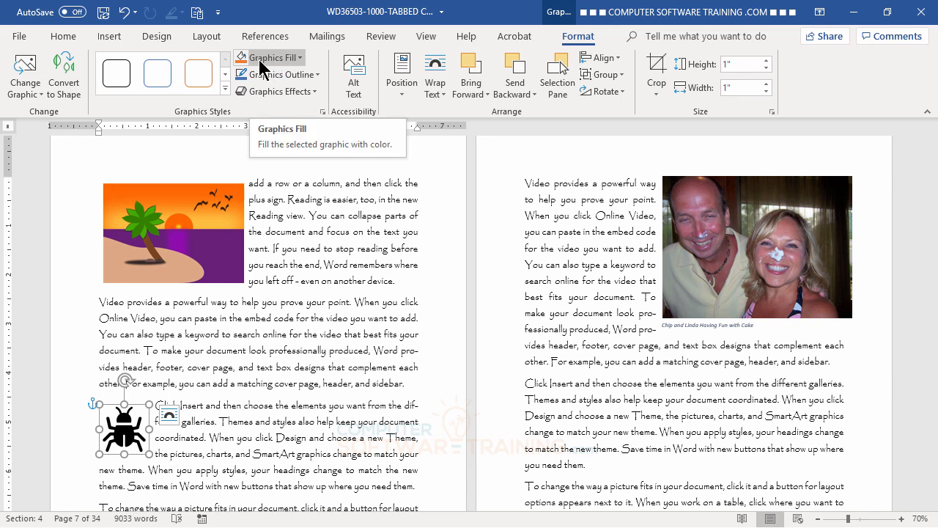
pyautogui.click(299, 59)
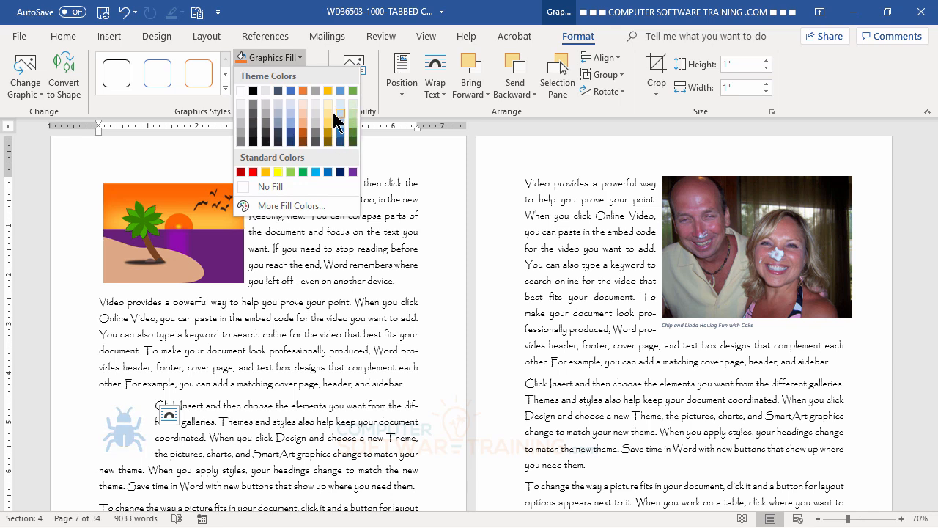
pyautogui.click(288, 207)
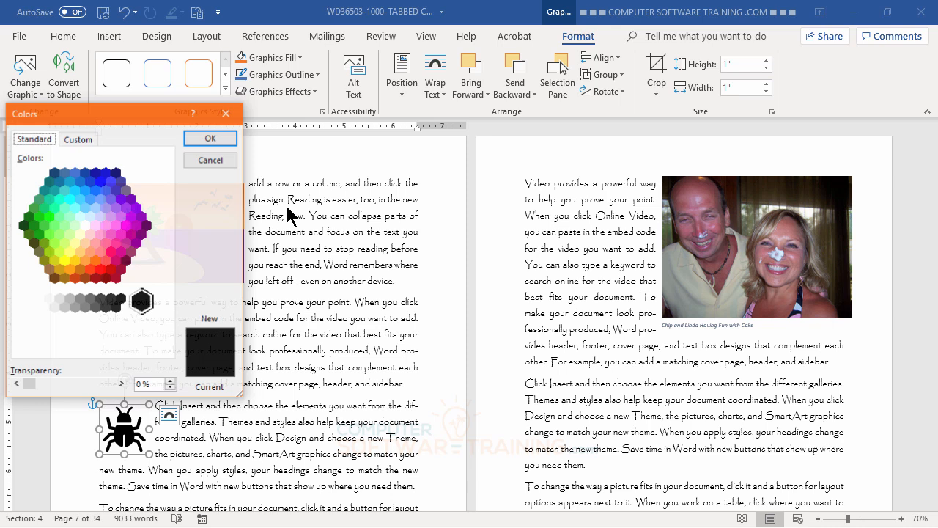
pyautogui.click(116, 238)
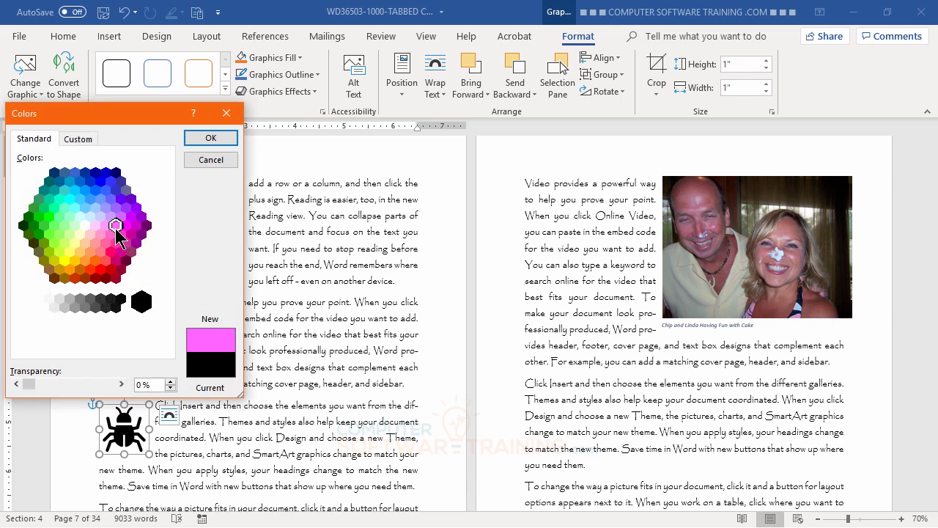
pyautogui.click(215, 134)
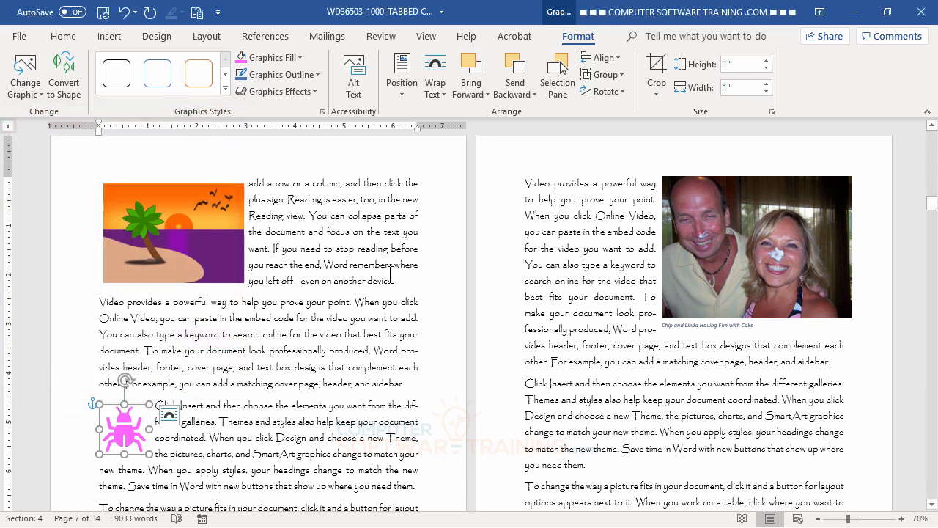
# Set the beetle icon's text wrapping to Tight and move it to the upper-right corner of page 7's first paragraph
pyautogui.click(169, 416)
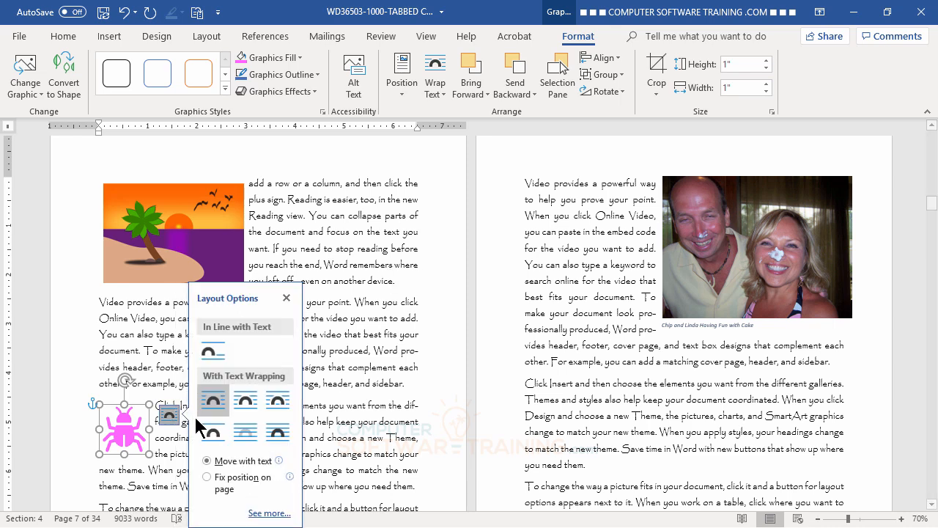
pyautogui.click(246, 408)
pyautogui.click(389, 440)
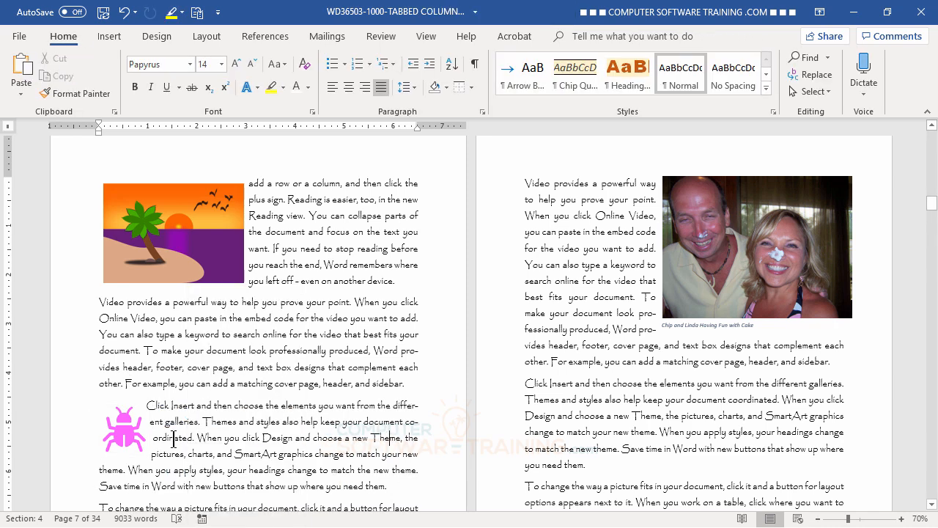
pyautogui.moveTo(122, 428); pyautogui.dragTo(384, 202)
pyautogui.click(354, 317)
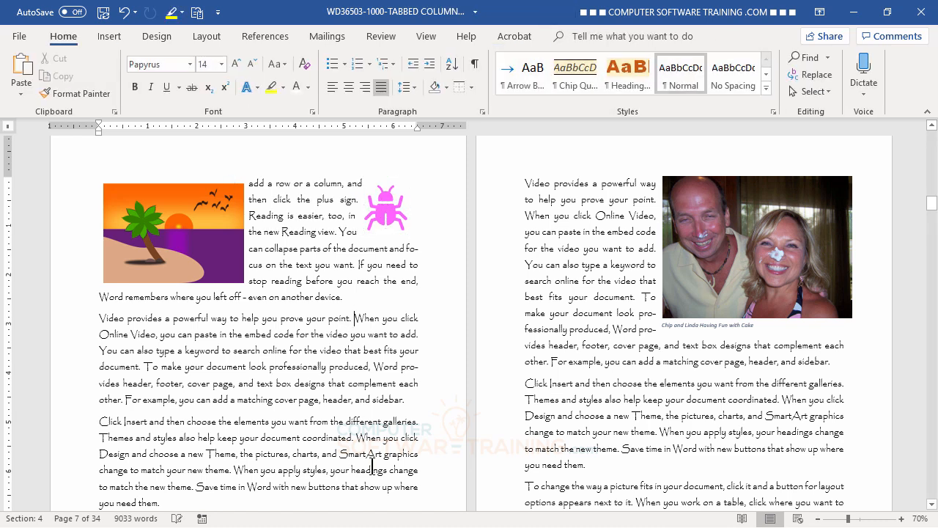
# Add a dark graphics outline to the pink beetle icon on page 7
pyautogui.click(387, 209)
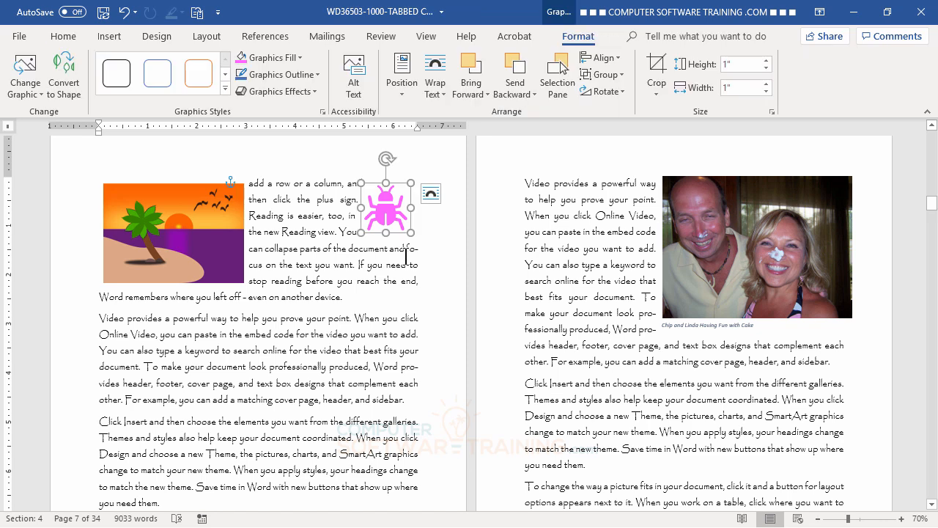
pyautogui.click(310, 75)
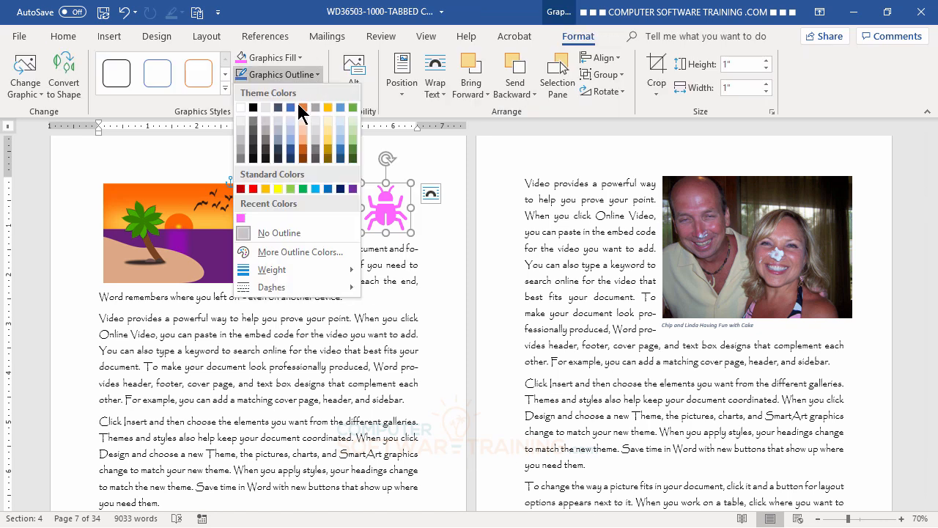
pyautogui.press('Escape')
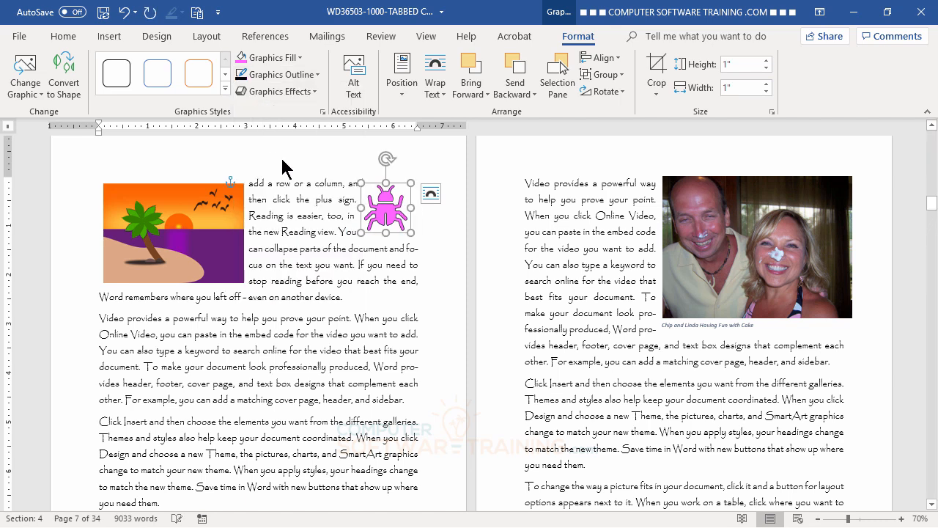
# Set the pink beetle icon's outline weight to 1½ pt
pyautogui.click(312, 76)
pyautogui.moveTo(294, 269)
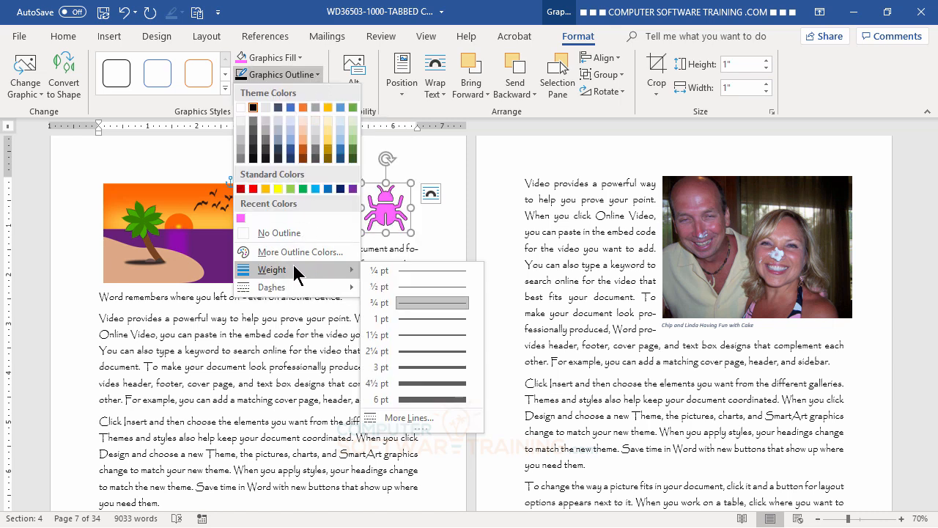
pyautogui.click(431, 335)
pyautogui.click(346, 400)
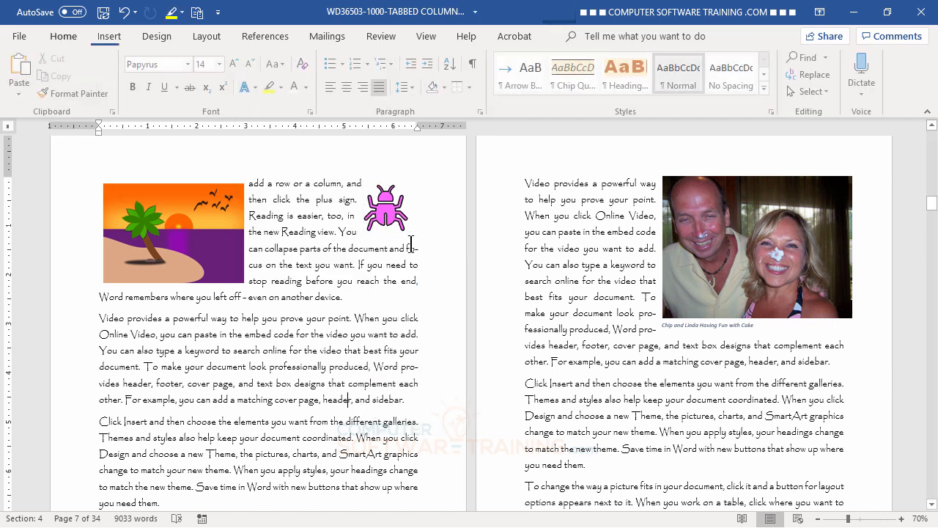
# Tilt the beetle icon counterclockwise and move it to the upper-left corner of page 8's first paragraph
pyautogui.click(381, 212)
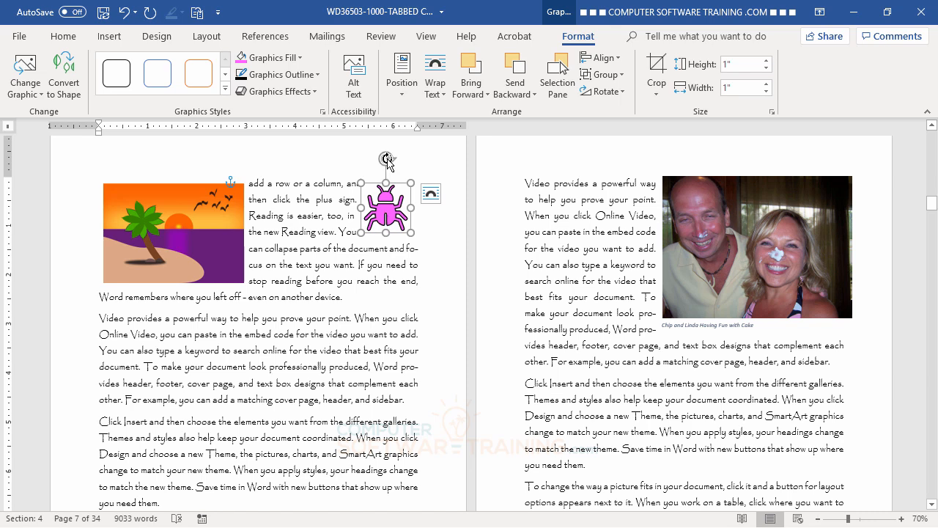
pyautogui.moveTo(387, 160); pyautogui.dragTo(354, 170)
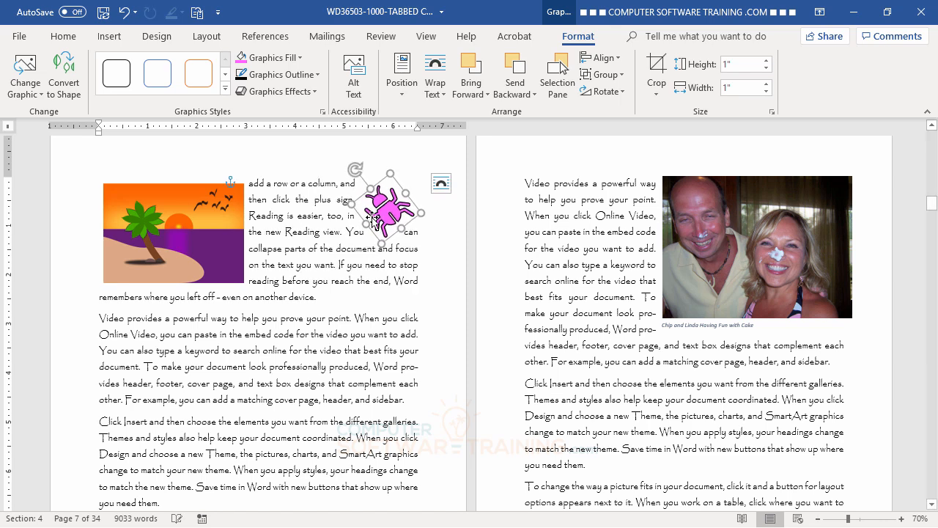
pyautogui.moveTo(377, 212); pyautogui.dragTo(432, 231)
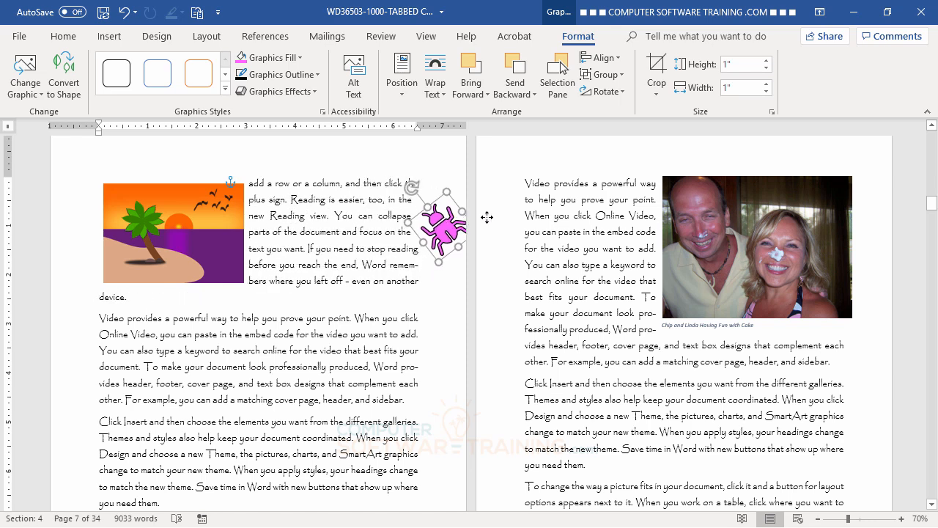
pyautogui.moveTo(487, 217); pyautogui.dragTo(534, 176)
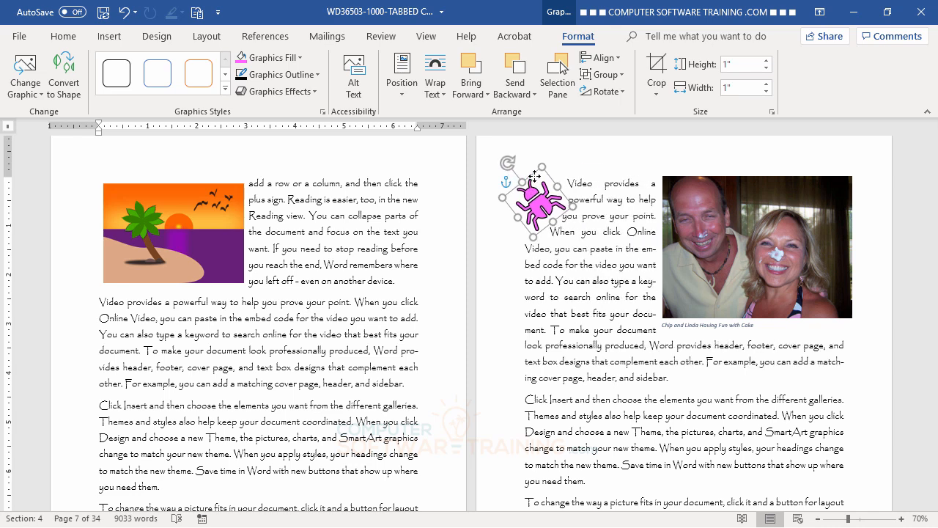
pyautogui.click(633, 399)
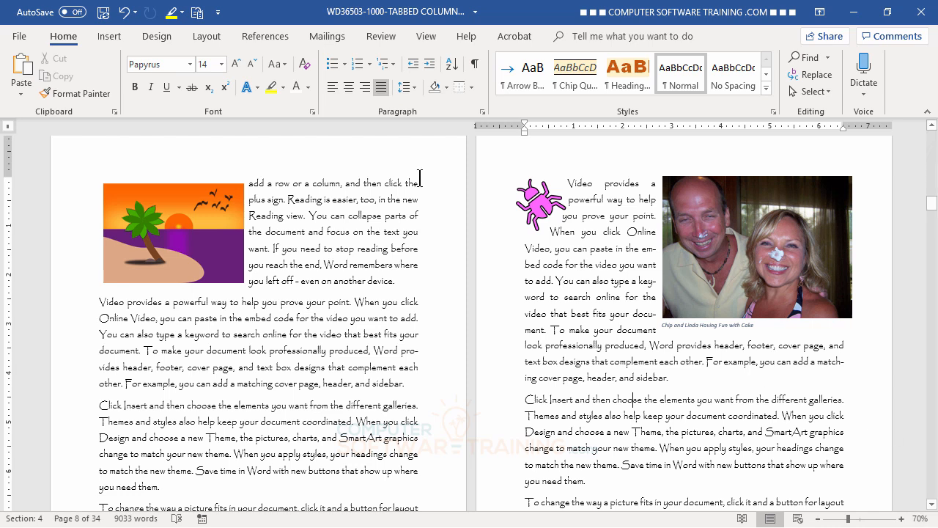
# Insert the brown two-legged dinosaur with its mouth open from the Dinosaurs category of the online 3D models on page 8
pyautogui.click(105, 37)
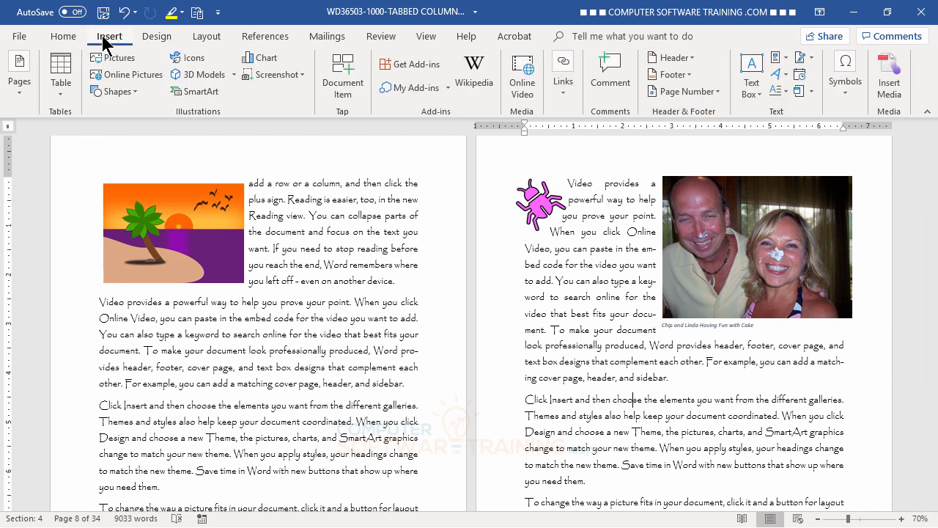
pyautogui.click(210, 83)
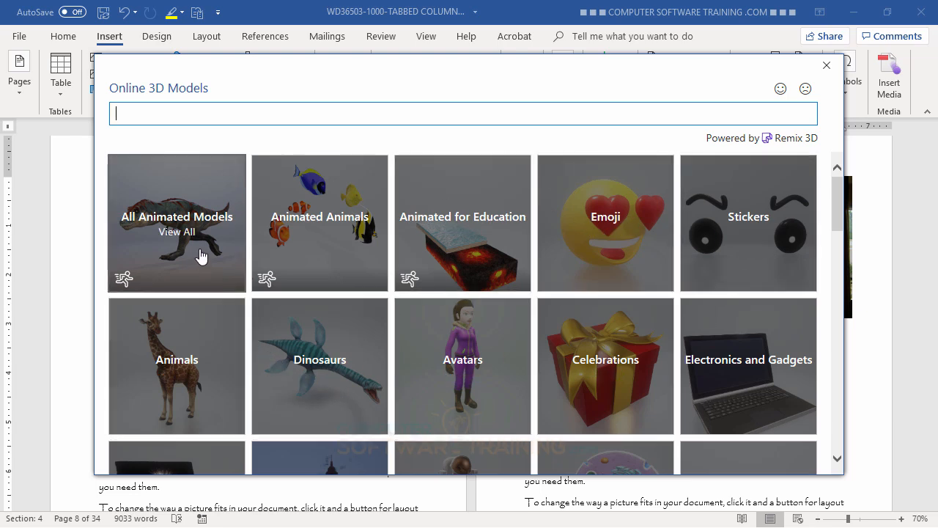
pyautogui.click(313, 335)
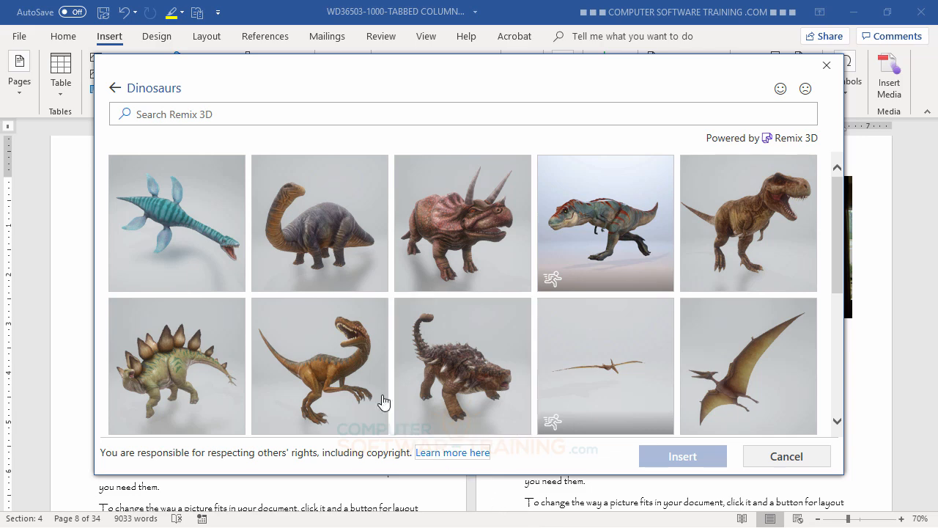
pyautogui.click(332, 357)
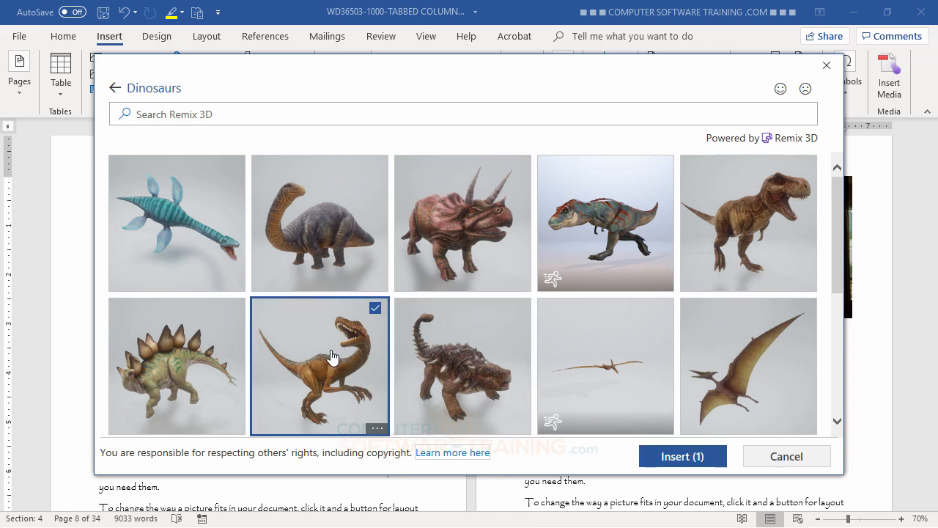
pyautogui.click(679, 457)
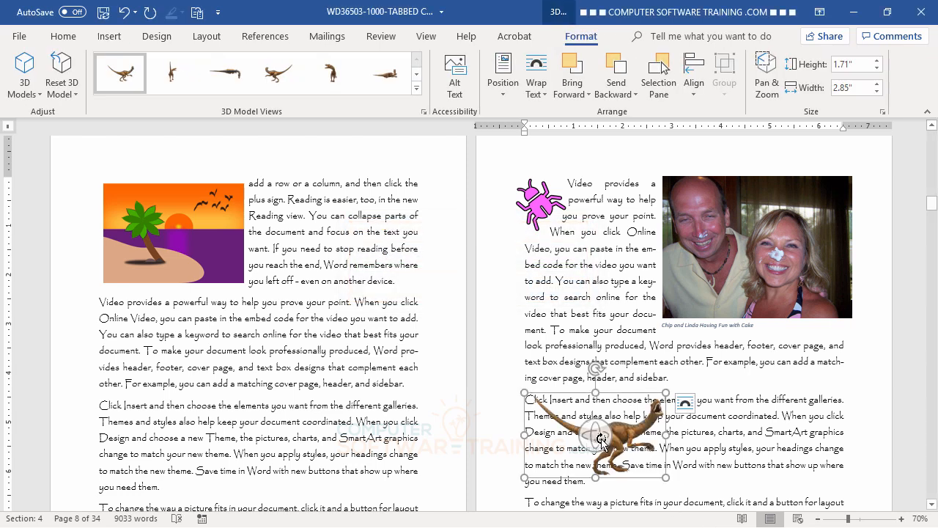
# Move the dinosaur model onto page 7's text and rotate it in 3D to a side view facing right
pyautogui.moveTo(595, 434); pyautogui.dragTo(252, 343)
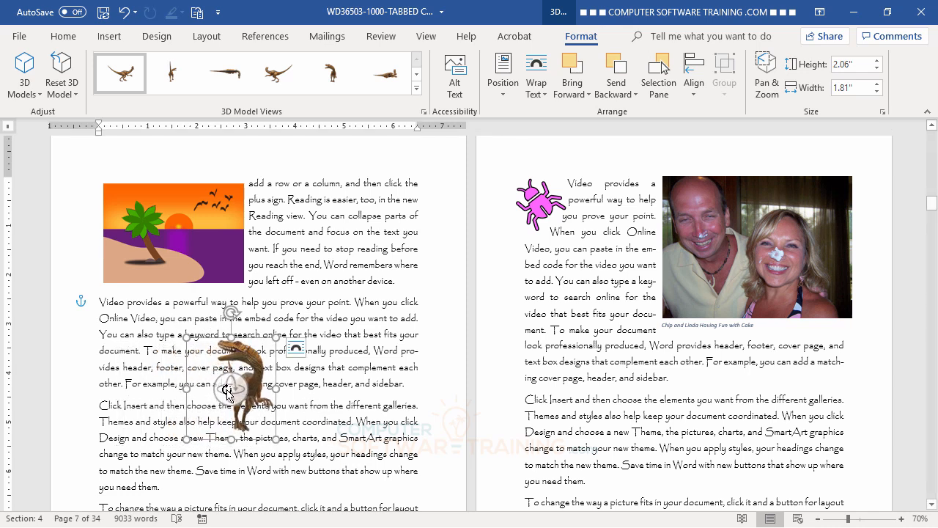
pyautogui.moveTo(229, 391); pyautogui.dragTo(311, 425)
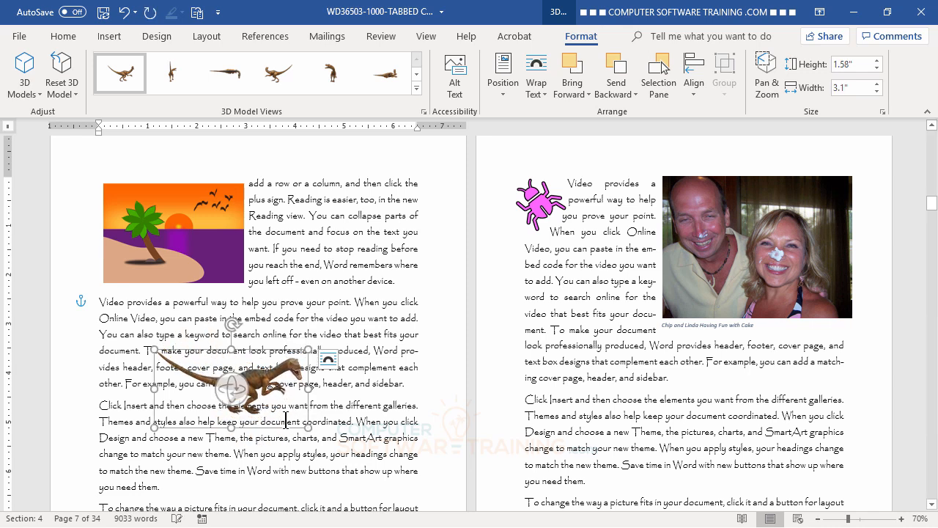
# Try Square text wrapping on the dinosaur model, set it to Tight, and move the model into page 8's "Click Insert" paragraph
pyautogui.click(329, 360)
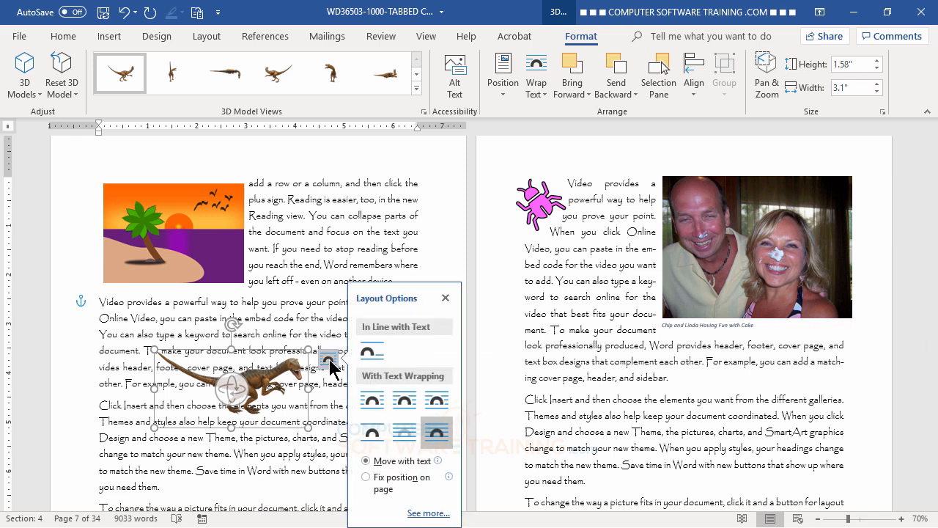
pyautogui.click(371, 400)
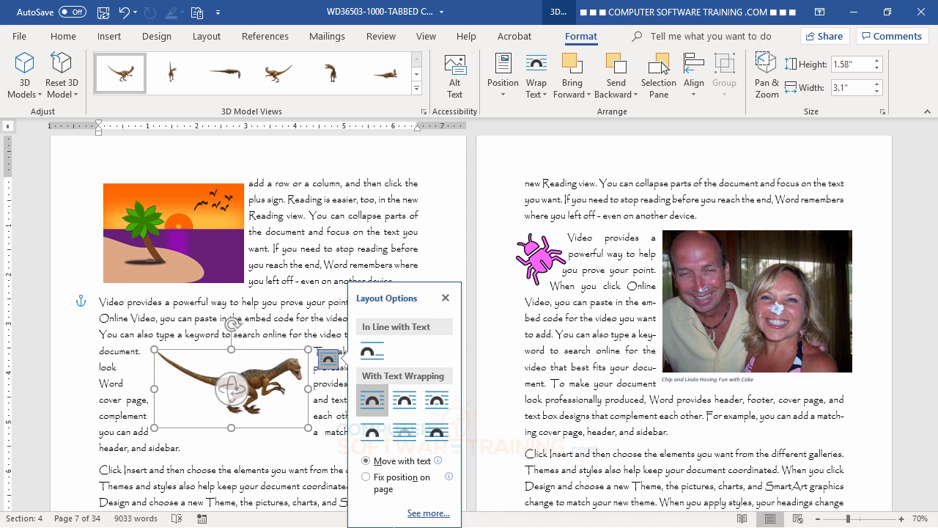
pyautogui.click(405, 401)
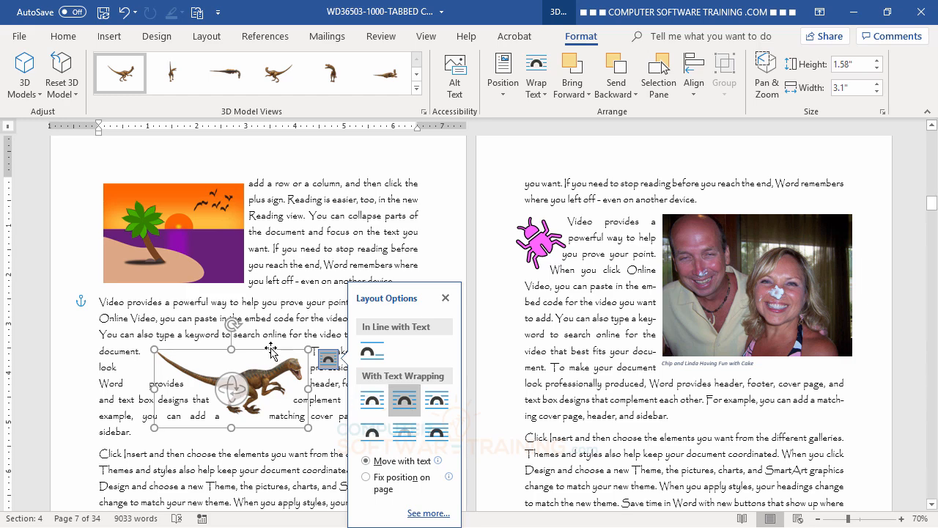
pyautogui.moveTo(269, 353); pyautogui.dragTo(651, 400)
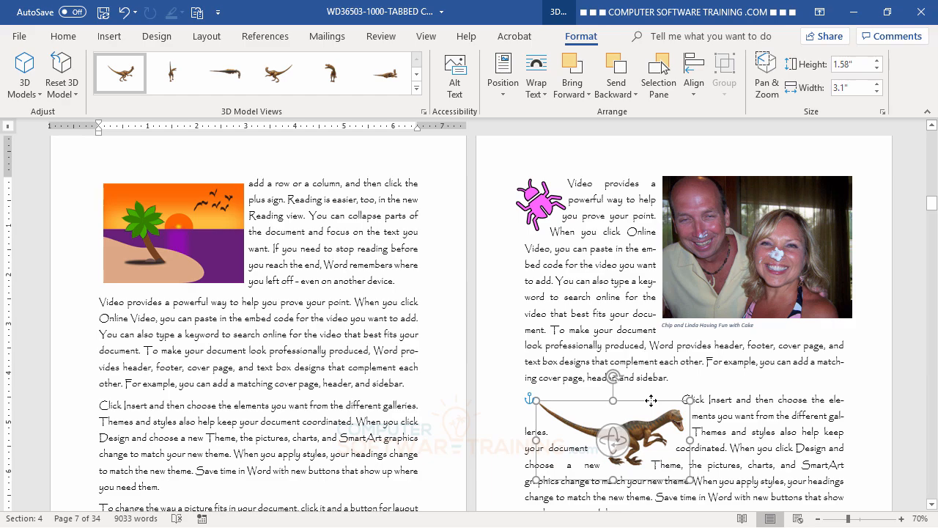
pyautogui.click(783, 420)
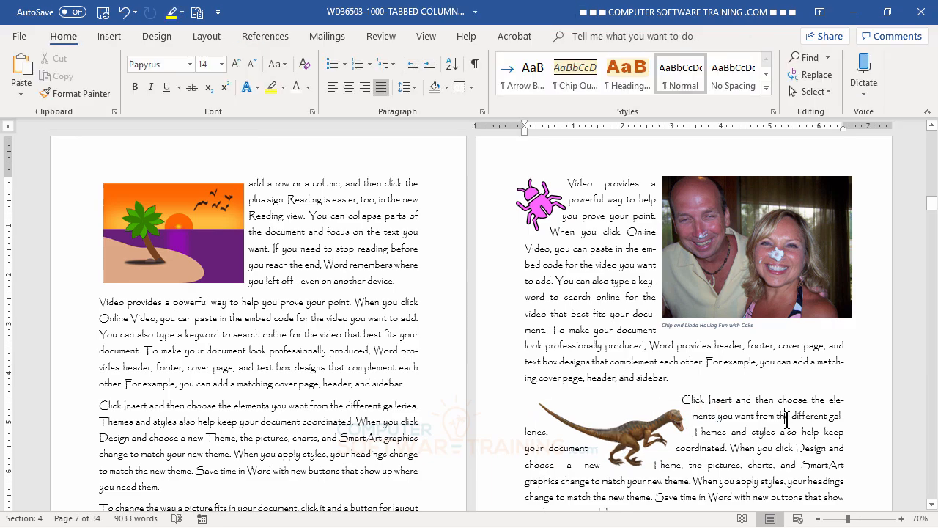
# Insert the local picture 100_0322 at the start of the "Click Insert" paragraph on page 7
pyautogui.scroll(-1, 786, 421)
pyautogui.scroll(-2, 786, 421)
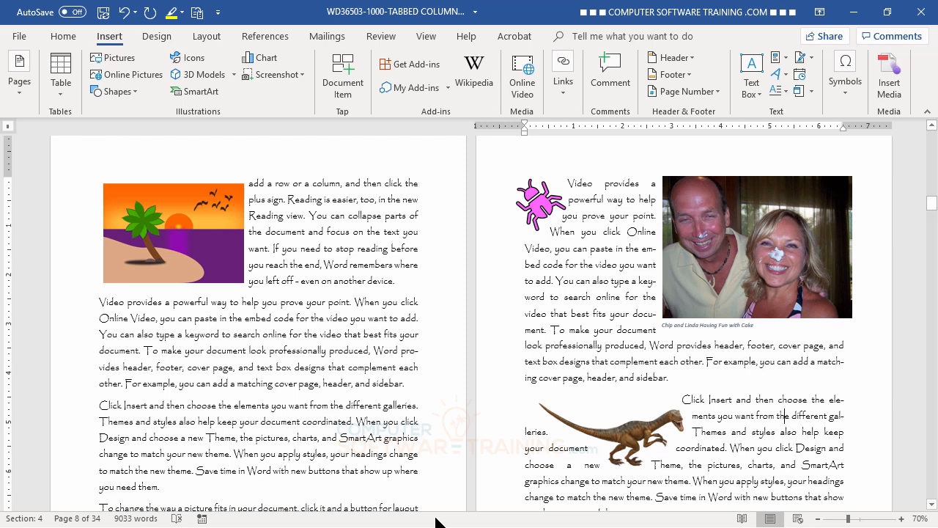
pyautogui.click(98, 405)
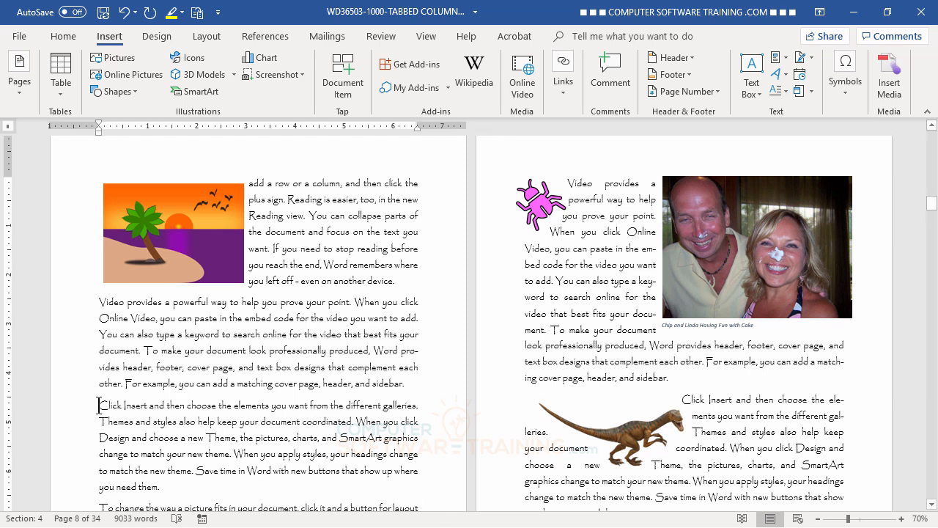
pyautogui.click(110, 59)
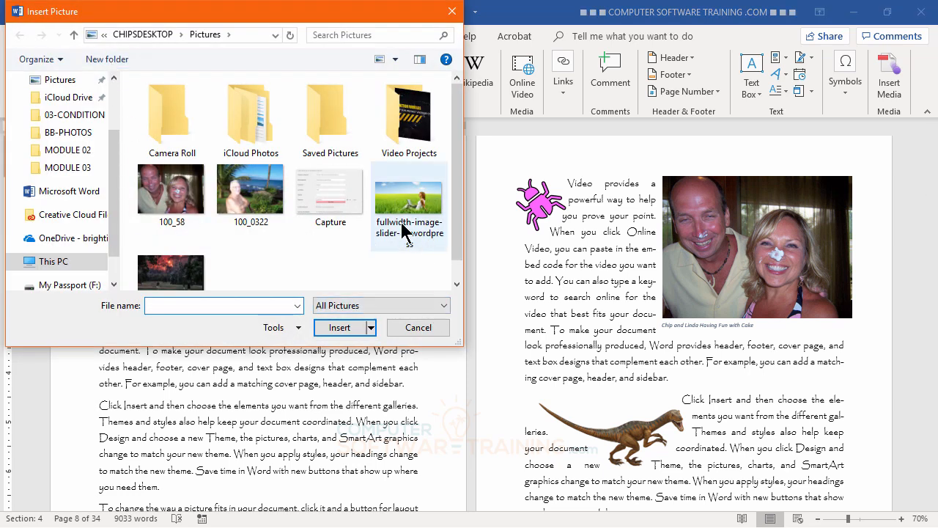
pyautogui.doubleClick(257, 199)
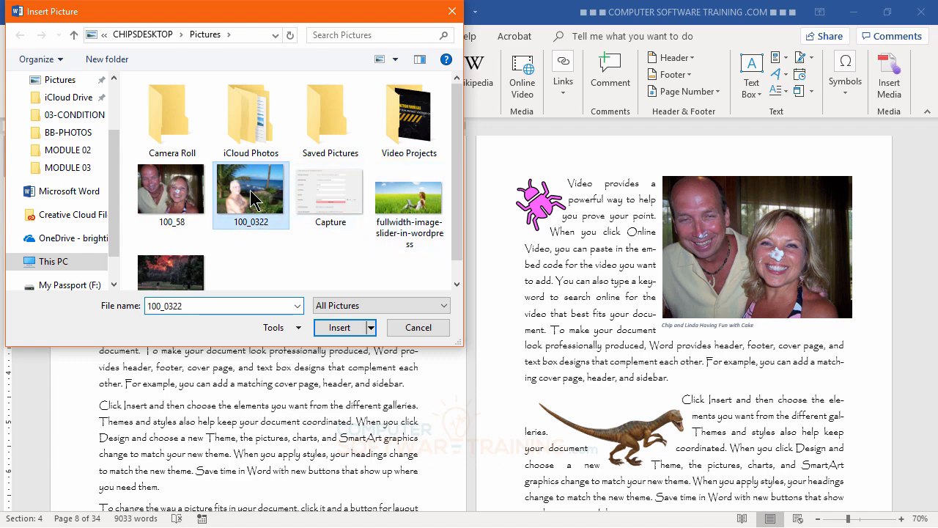
# Enlarge the inserted beach photo proportionally to about 3.17" high by 4.22" wide
pyautogui.scroll(-3, 322, 379)
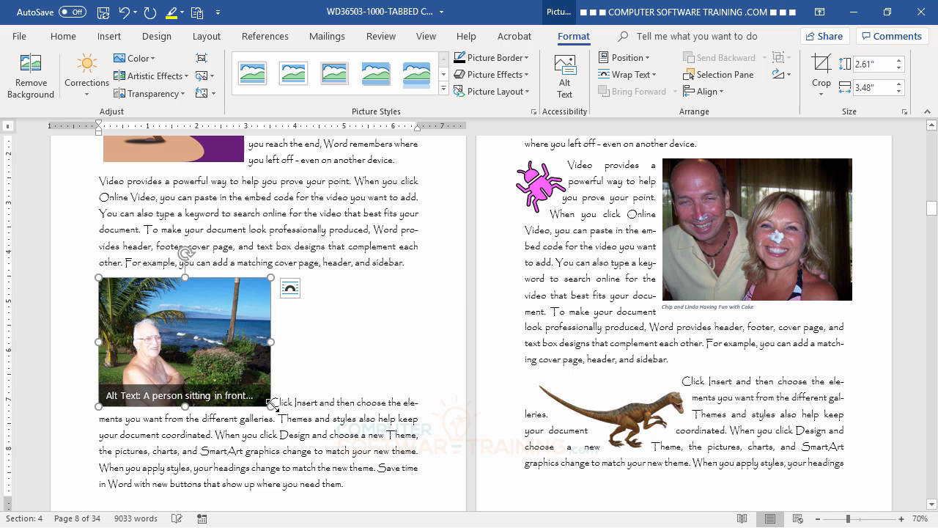
pyautogui.moveTo(266, 402); pyautogui.dragTo(307, 433)
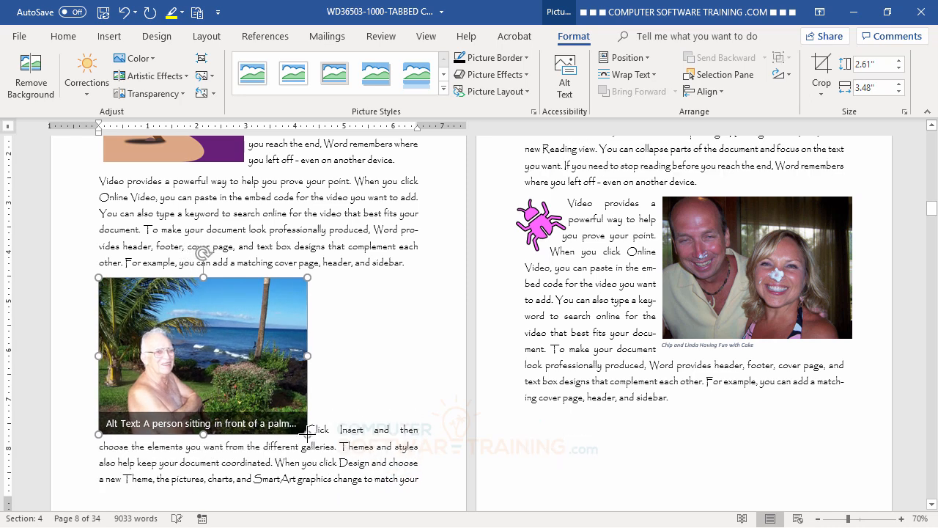
pyautogui.click(363, 327)
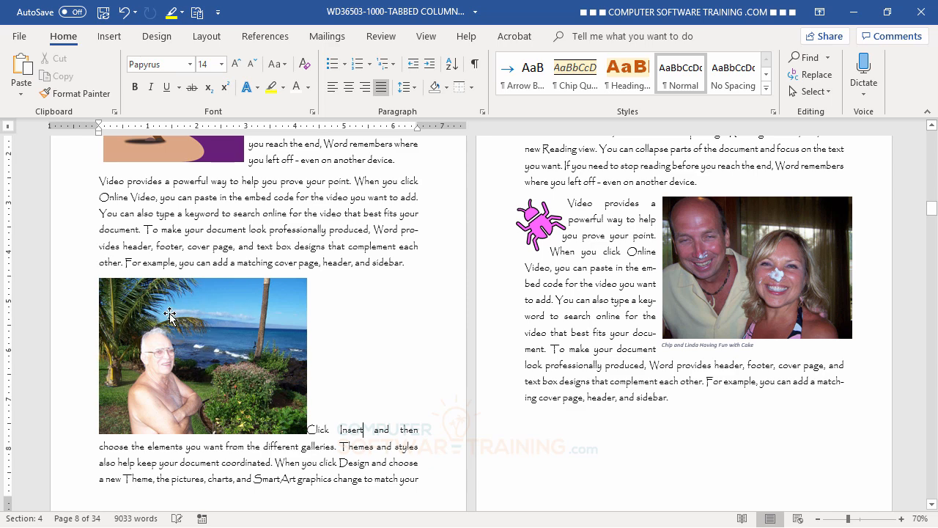
# Crop the beach photo from its right, top and left edges around the man, to about 2.47" high by 1.84" wide
pyautogui.click(227, 341)
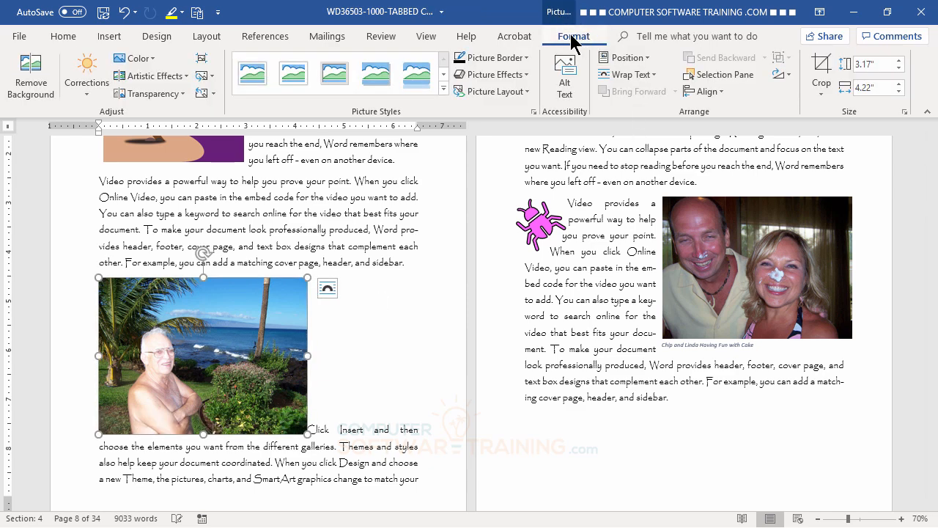
pyautogui.click(820, 67)
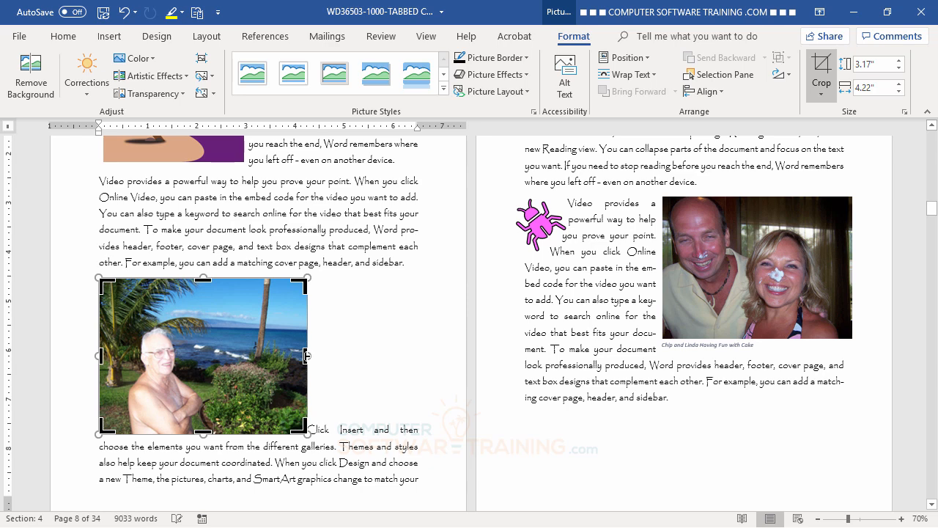
pyautogui.moveTo(303, 355); pyautogui.dragTo(205, 352)
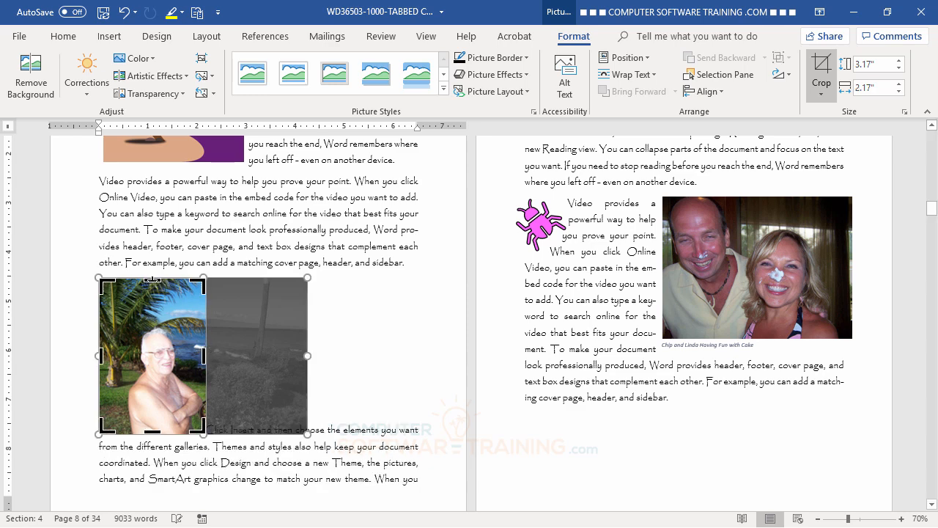
pyautogui.moveTo(153, 284); pyautogui.dragTo(151, 311)
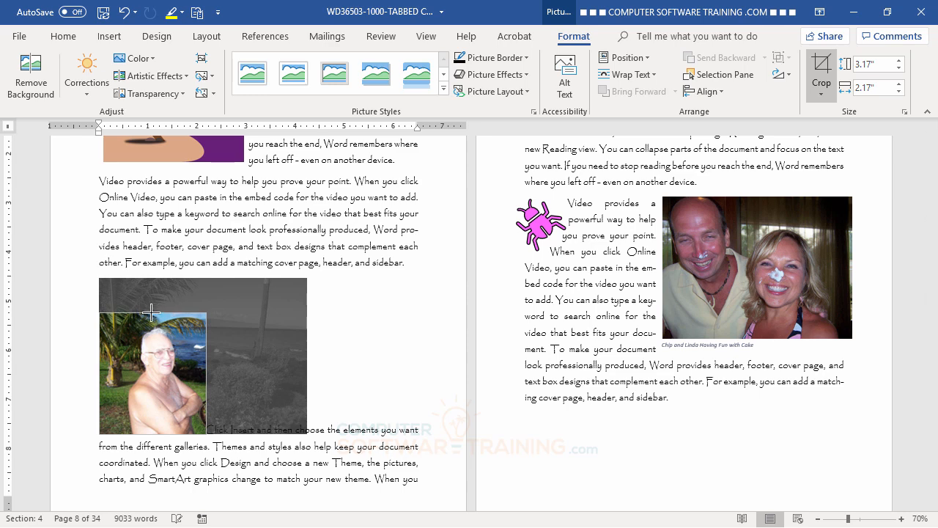
pyautogui.moveTo(151, 311); pyautogui.dragTo(151, 310)
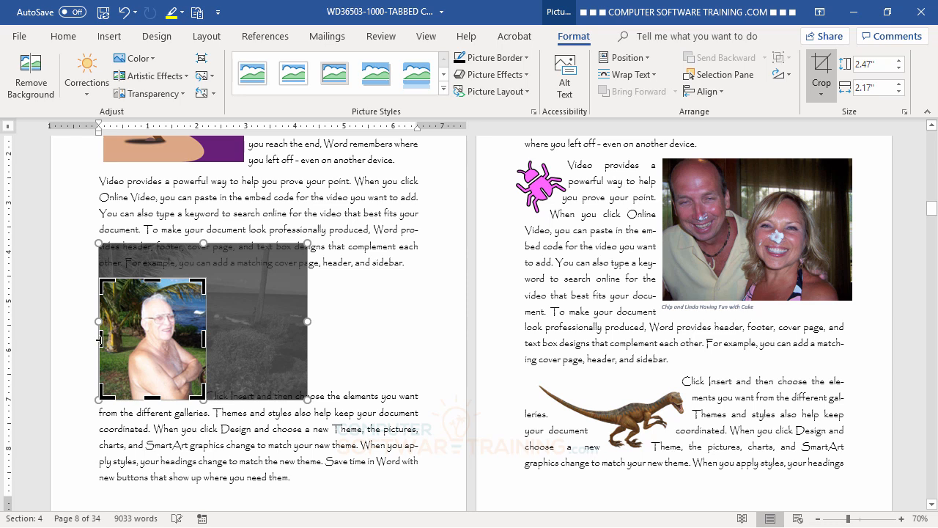
pyautogui.moveTo(107, 340); pyautogui.dragTo(115, 342)
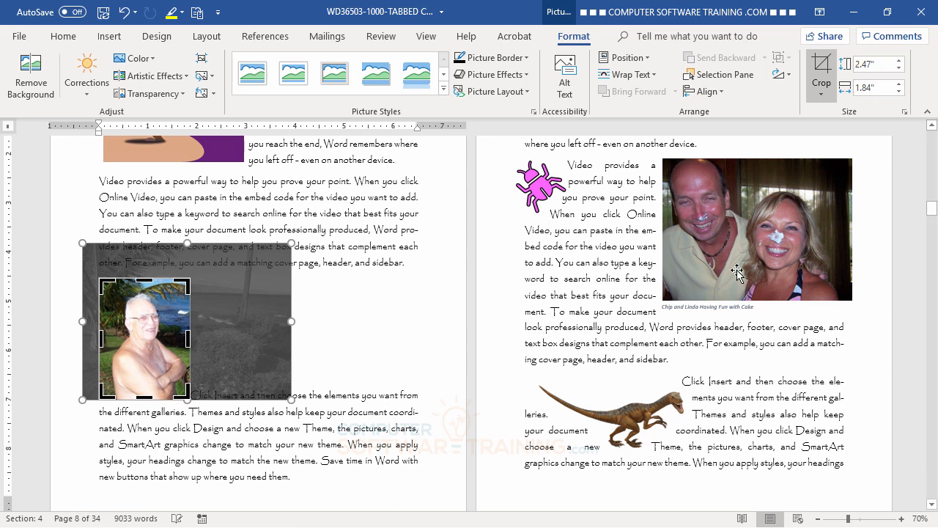
pyautogui.click(821, 70)
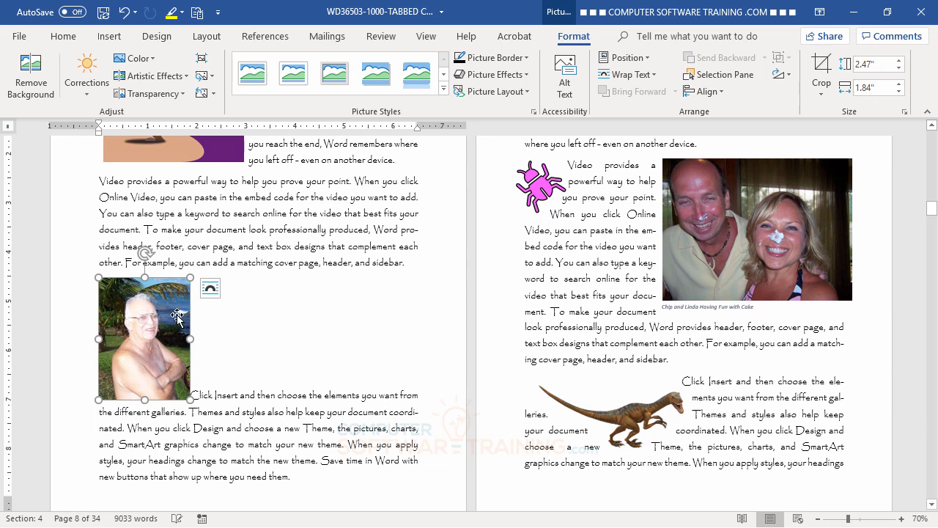
# Set the cropped photo's text wrapping to Square so the "Click Insert" paragraph flows beside it
pyautogui.click(211, 290)
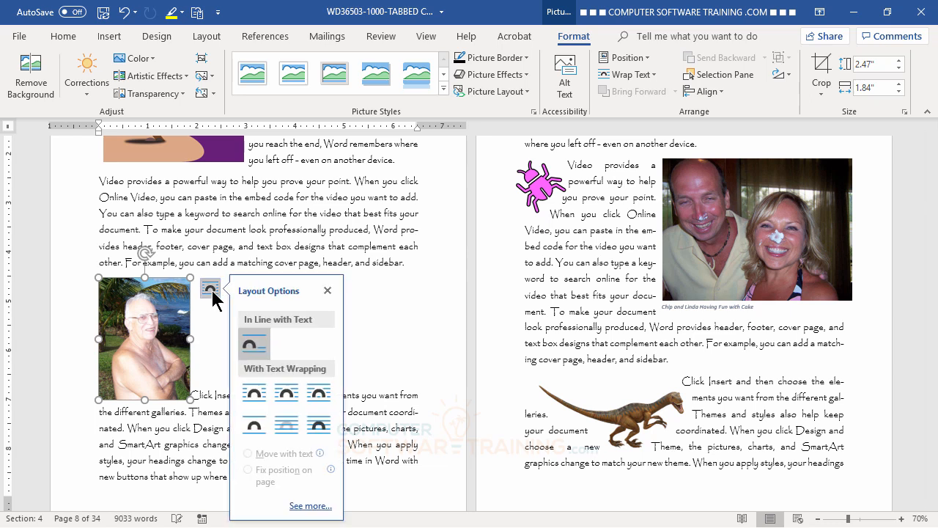
pyautogui.click(253, 394)
pyautogui.click(394, 395)
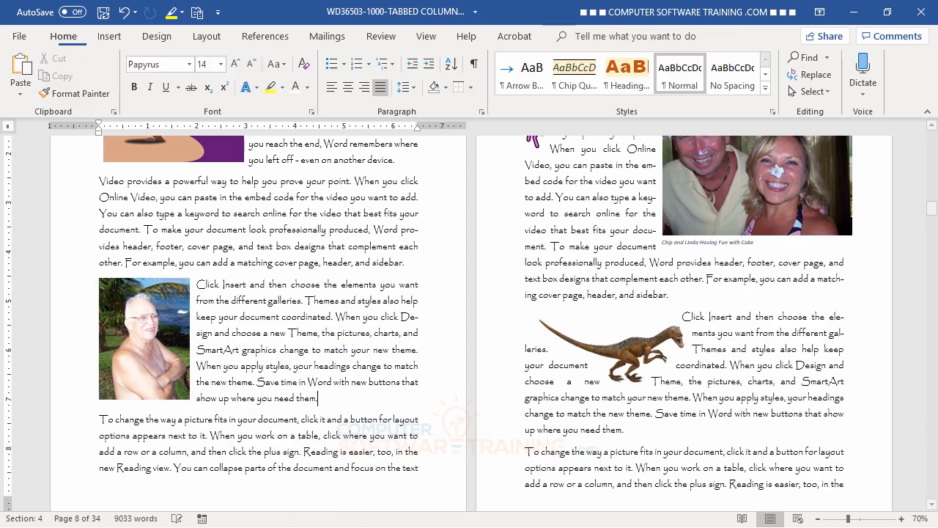
# Enlarge the cropped beach photo proportionally to about 3.24" high by 2.42" wide
pyautogui.click(169, 381)
pyautogui.doubleClick(169, 381)
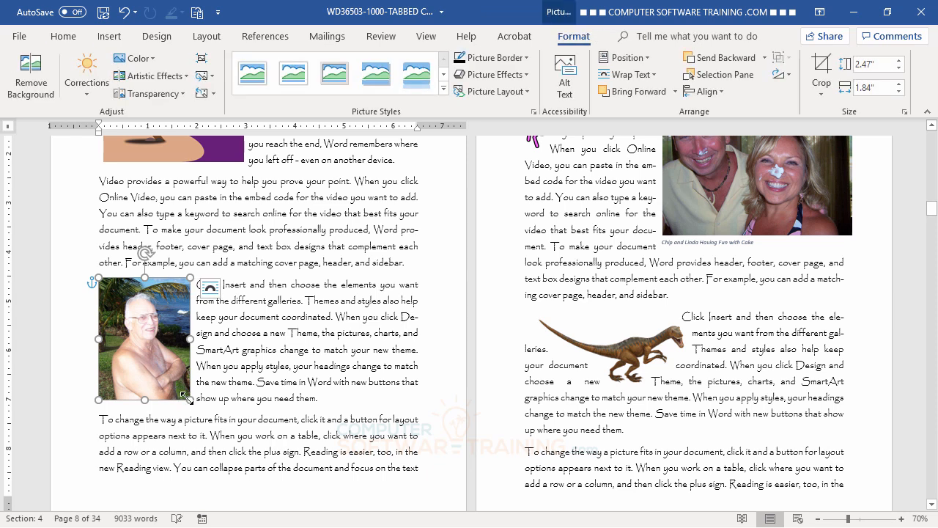
pyautogui.moveTo(189, 399); pyautogui.dragTo(218, 435)
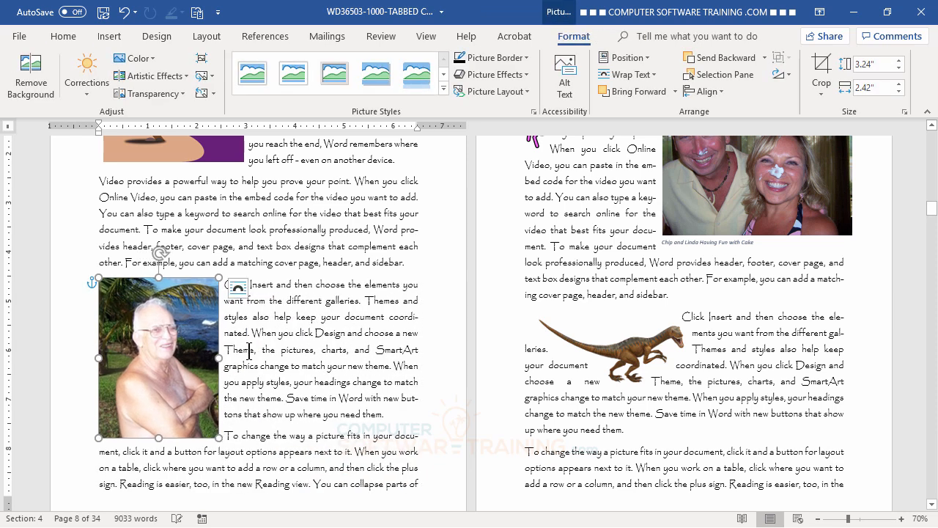
pyautogui.click(284, 334)
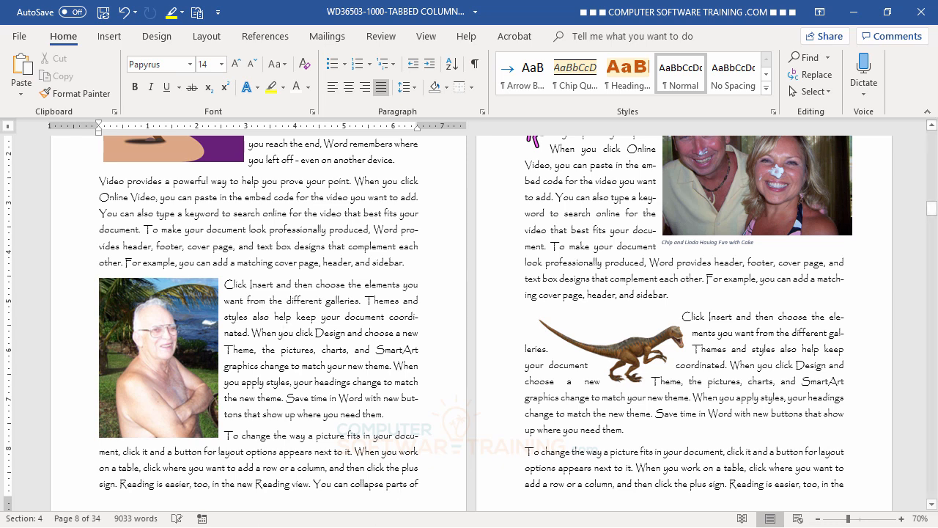
# Apply the brightness/contrast correction preset with 0% brightness and -40% contrast to the beach photo of the man
pyautogui.click(157, 357)
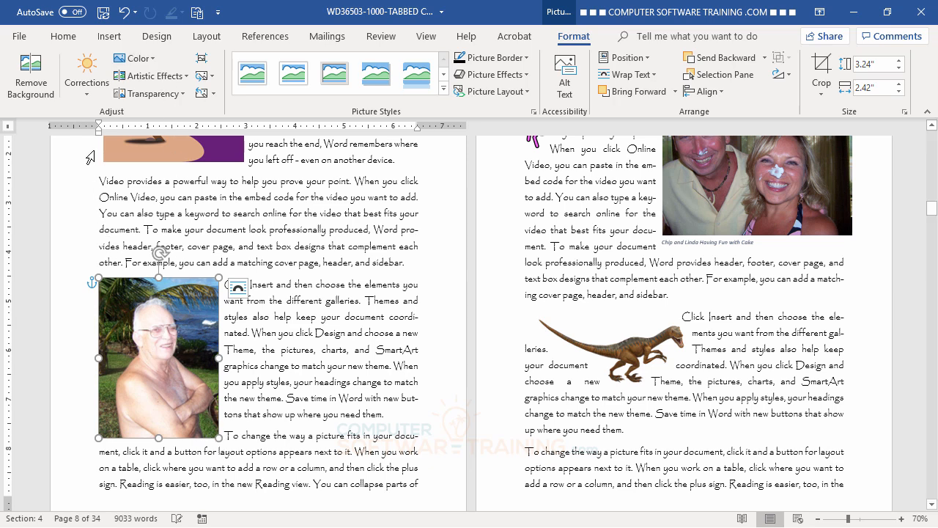
pyautogui.click(87, 86)
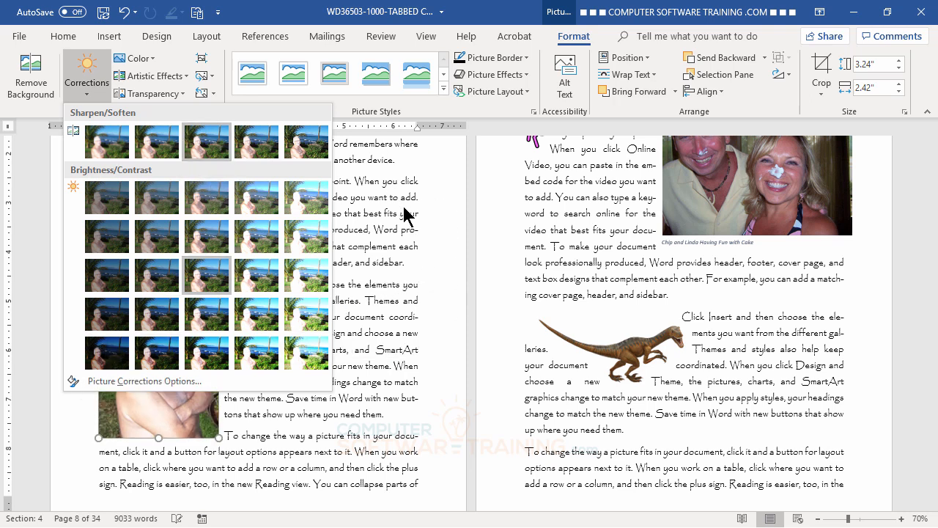
pyautogui.click(398, 178)
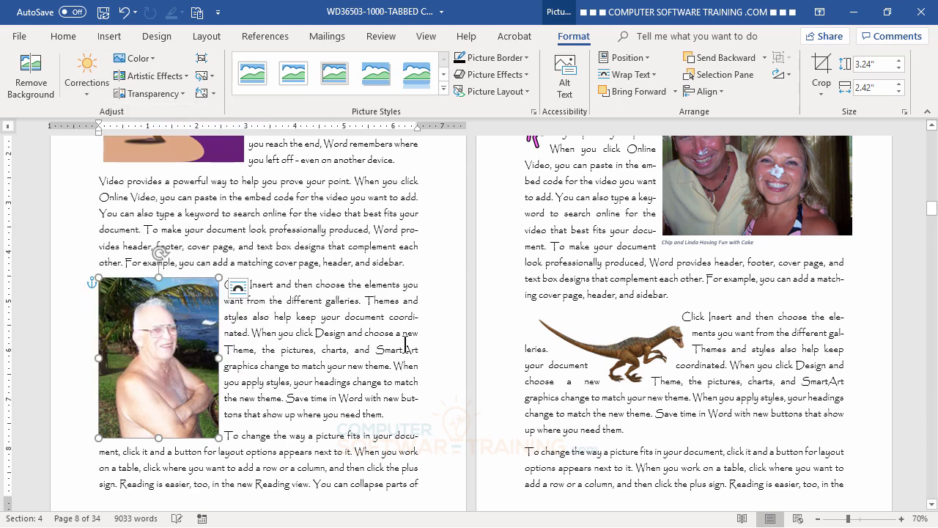
pyautogui.scroll(2, 396, 353)
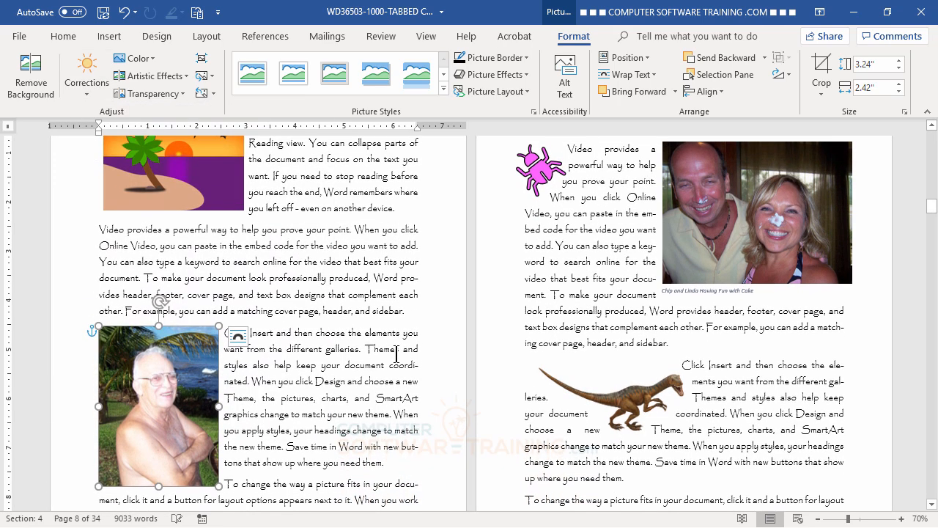
pyautogui.scroll(1, 396, 353)
pyautogui.scroll(2, 396, 355)
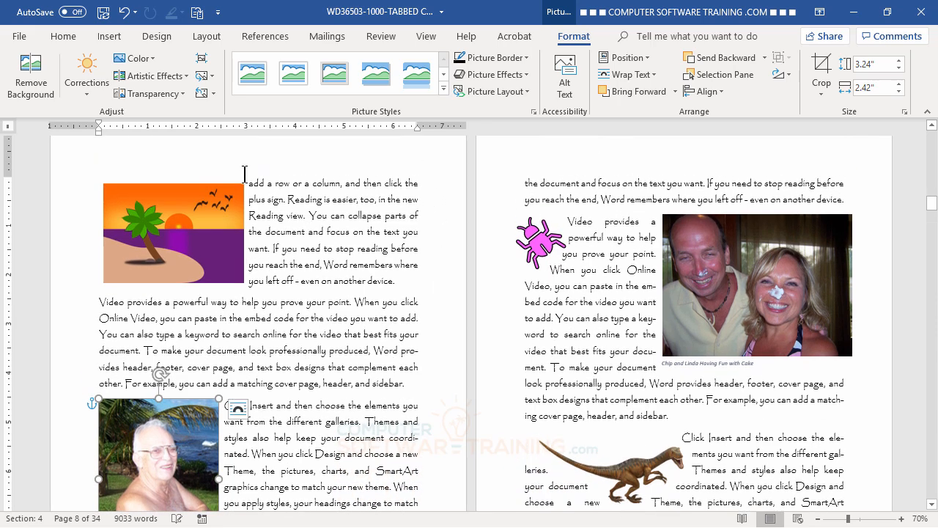
pyautogui.click(88, 94)
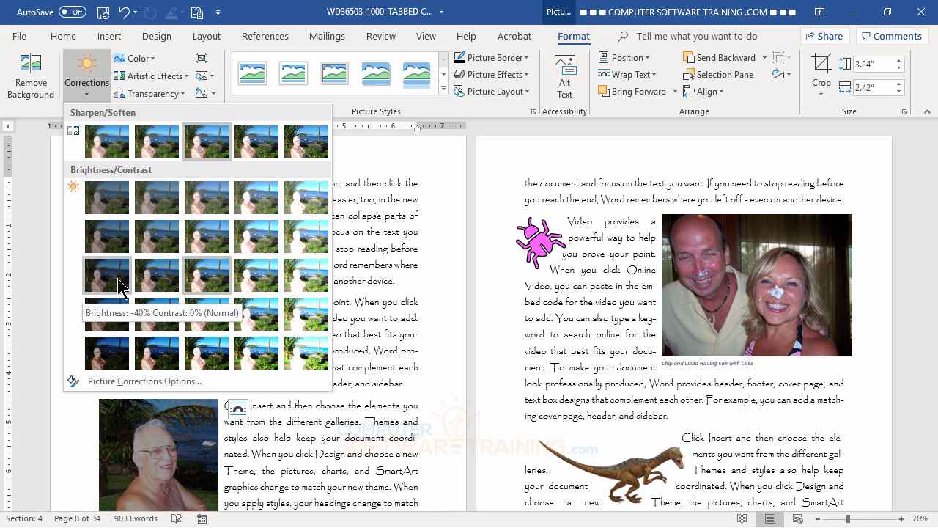
pyautogui.click(209, 209)
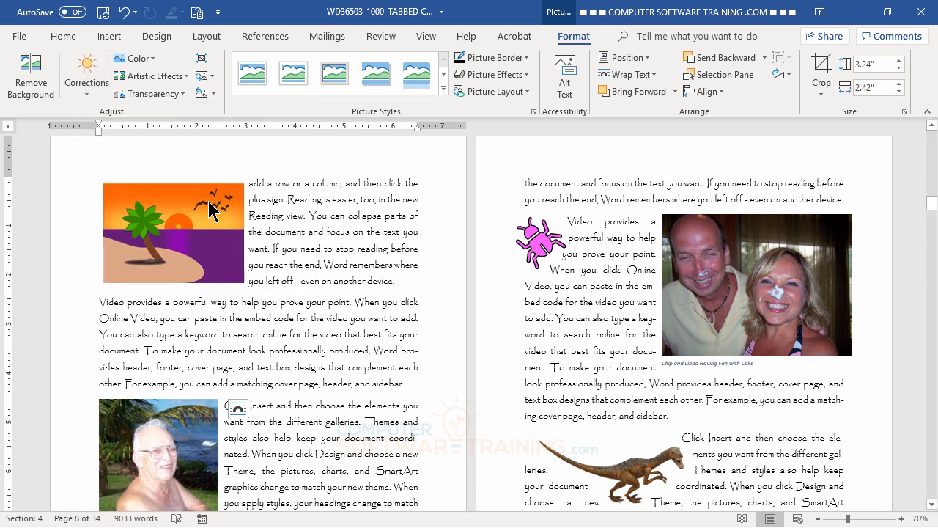
pyautogui.hotkey('ctrl', 'z')
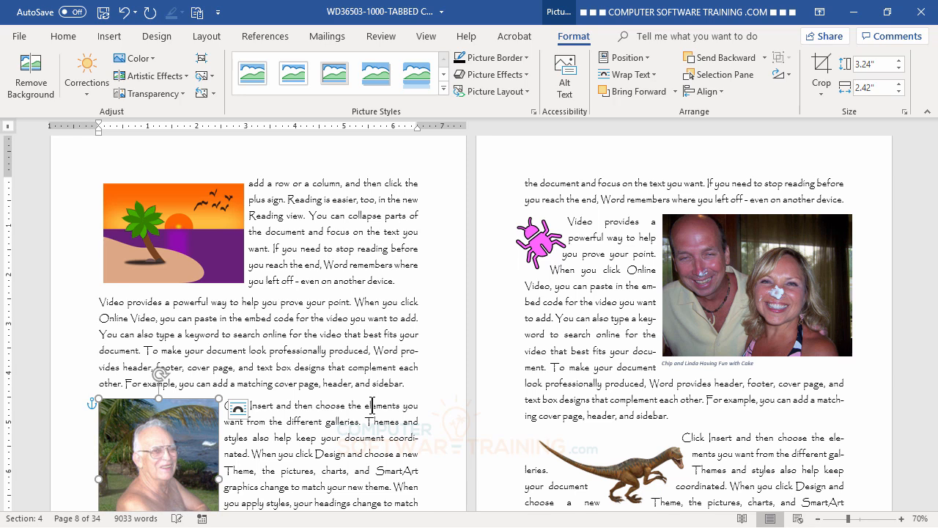
# Open the picture corrections options for the beach photo and set its sharpness to -1%
pyautogui.click(94, 92)
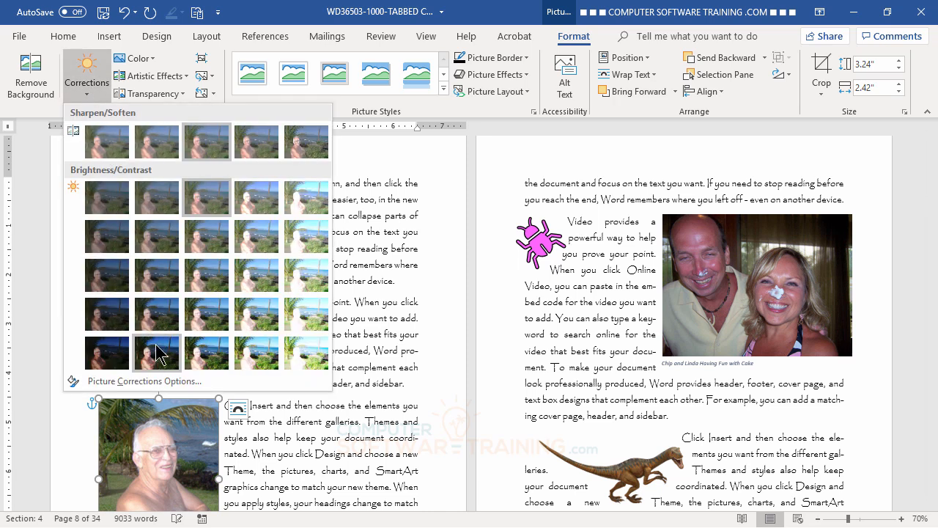
pyautogui.click(145, 380)
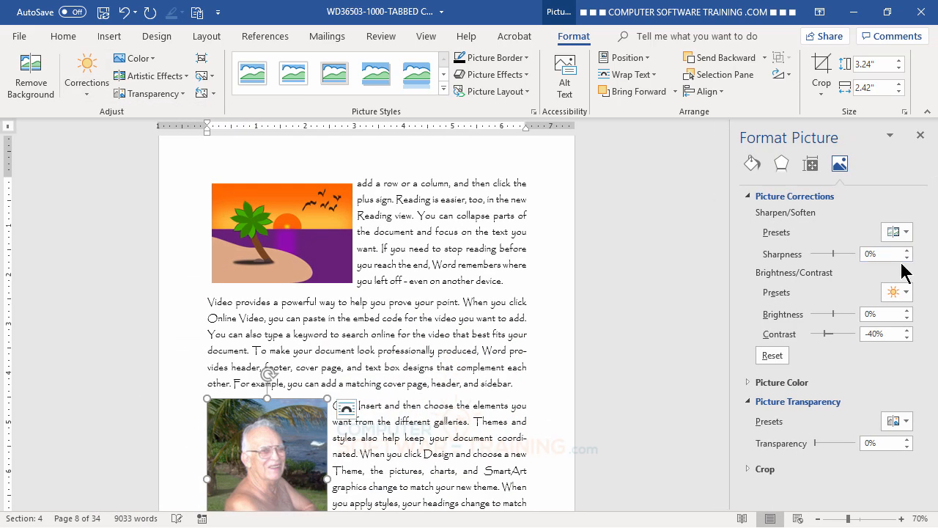
pyautogui.scroll(-2, 624, 323)
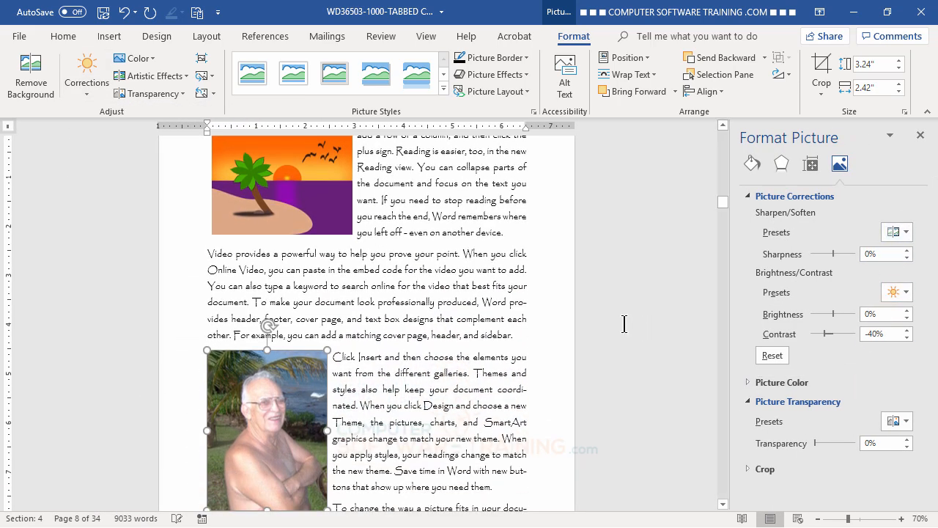
pyautogui.scroll(-1, 623, 323)
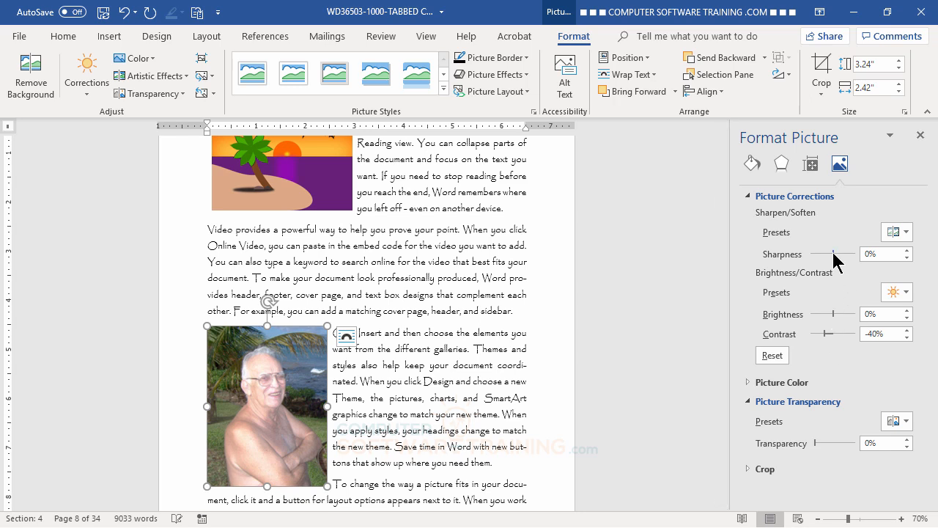
pyautogui.moveTo(833, 253)
pyautogui.mouseDown()
pyautogui.moveTo(808, 253)
pyautogui.moveTo(828, 253)
pyautogui.mouseUp()
pyautogui.moveTo(828, 254); pyautogui.dragTo(833, 254)
# Try several brightness levels on the beach photo and settle on 2%
pyautogui.moveTo(833, 313); pyautogui.dragTo(834, 312)
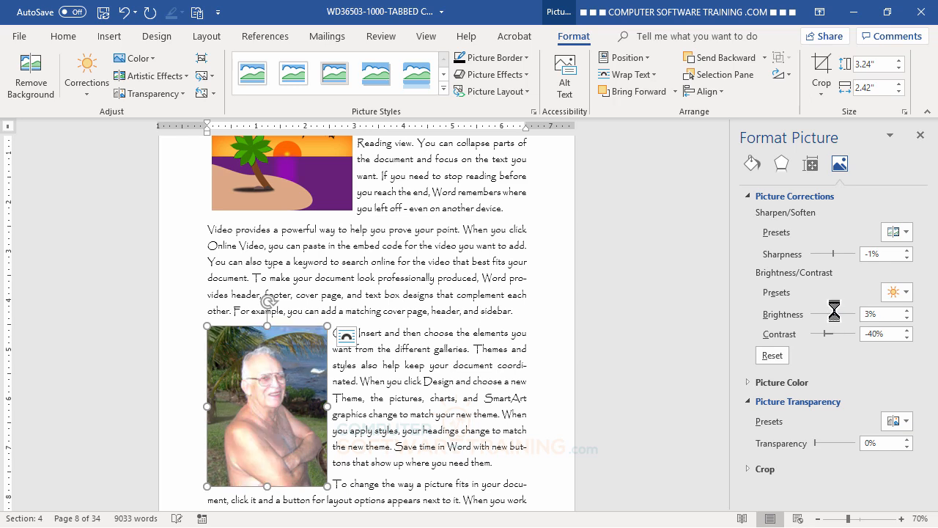
pyautogui.click(907, 317)
pyautogui.click(906, 317)
pyautogui.click(906, 317)
pyautogui.click(906, 317)
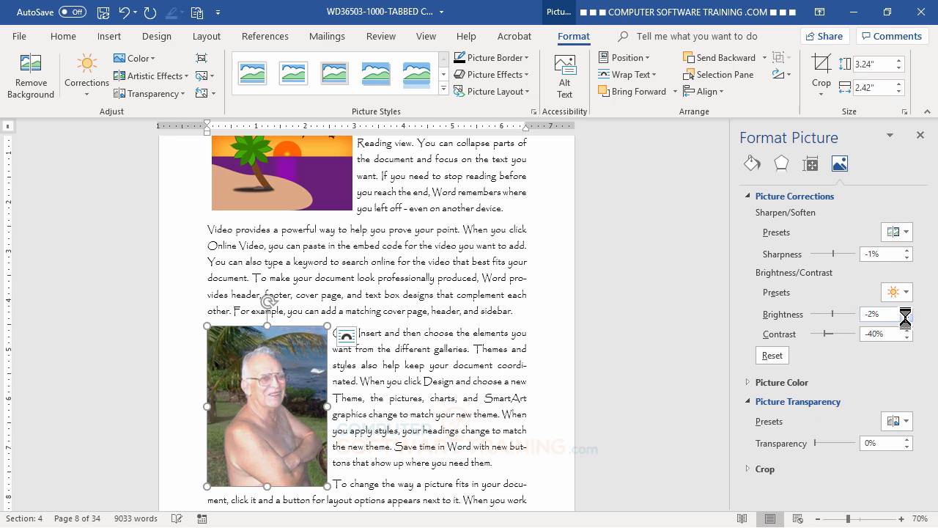
pyautogui.click(907, 318)
pyautogui.click(906, 318)
pyautogui.click(907, 318)
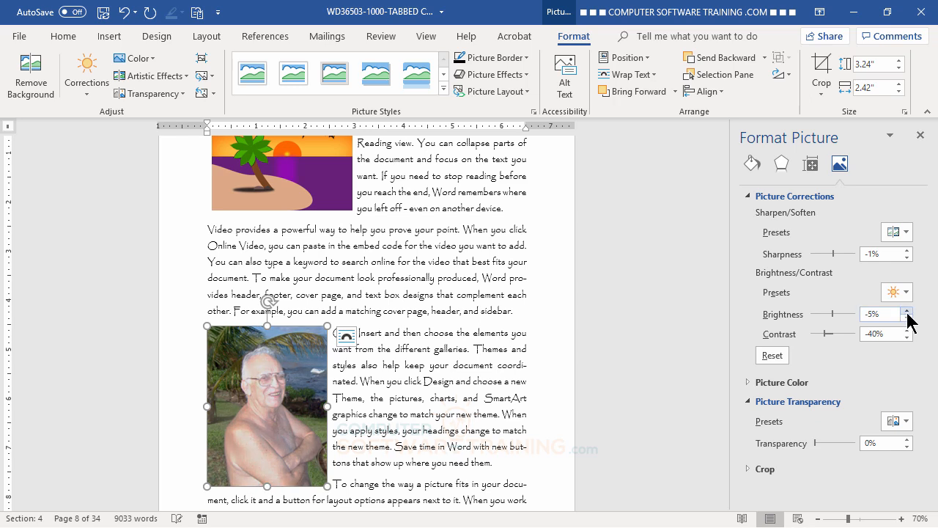
pyautogui.click(906, 310)
pyautogui.click(907, 309)
pyautogui.click(907, 309)
pyautogui.click(906, 309)
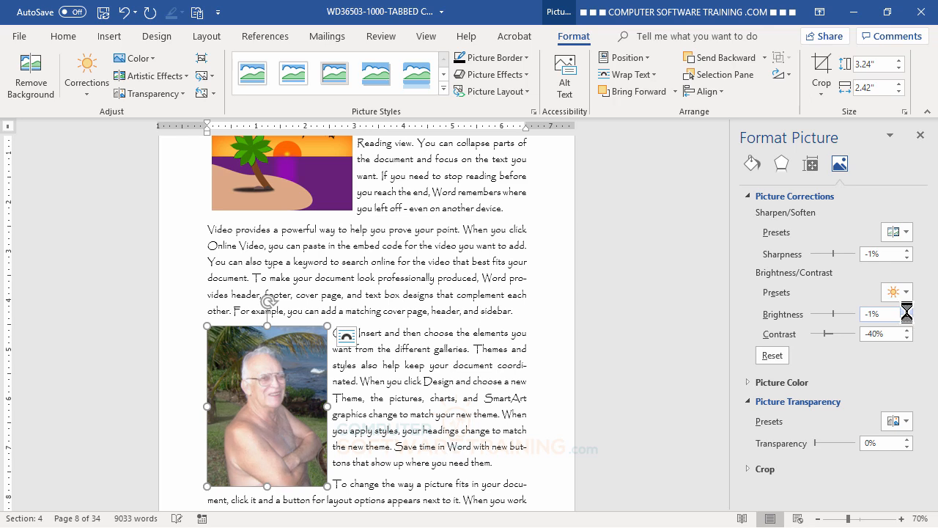
pyautogui.click(907, 309)
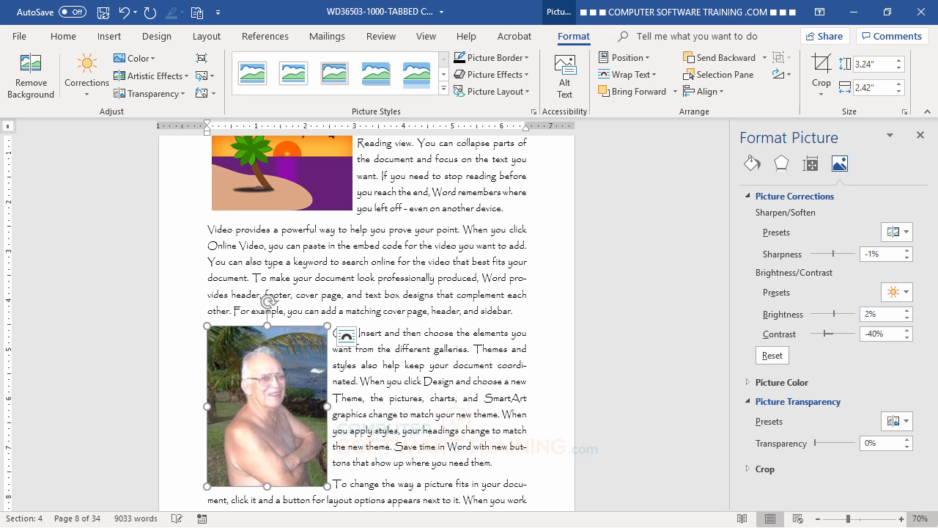
# Set the beach photo's contrast to -38%
pyautogui.click(906, 337)
pyautogui.click(907, 330)
pyautogui.click(907, 331)
pyautogui.click(907, 330)
pyautogui.click(907, 331)
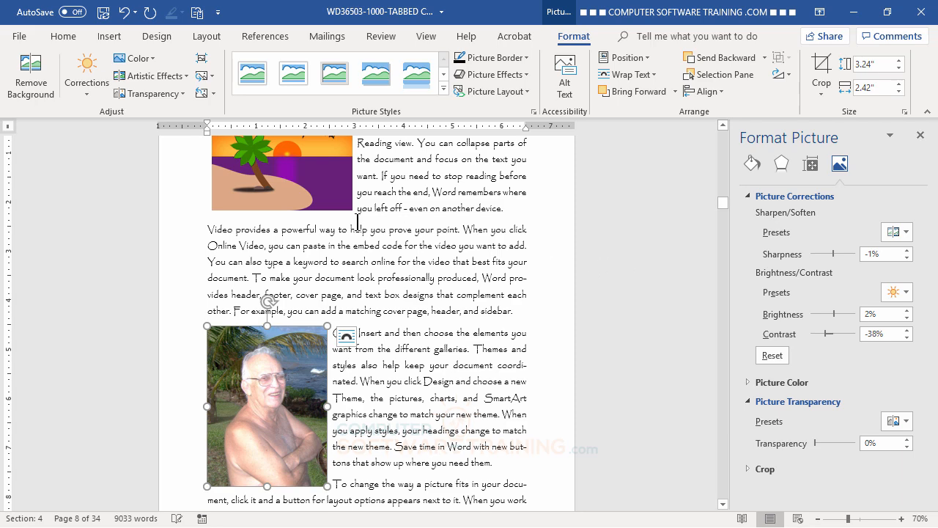
# Give the beach photo a warmer color tone with temperature 7,200 and set its color saturation to 203%
pyautogui.click(153, 60)
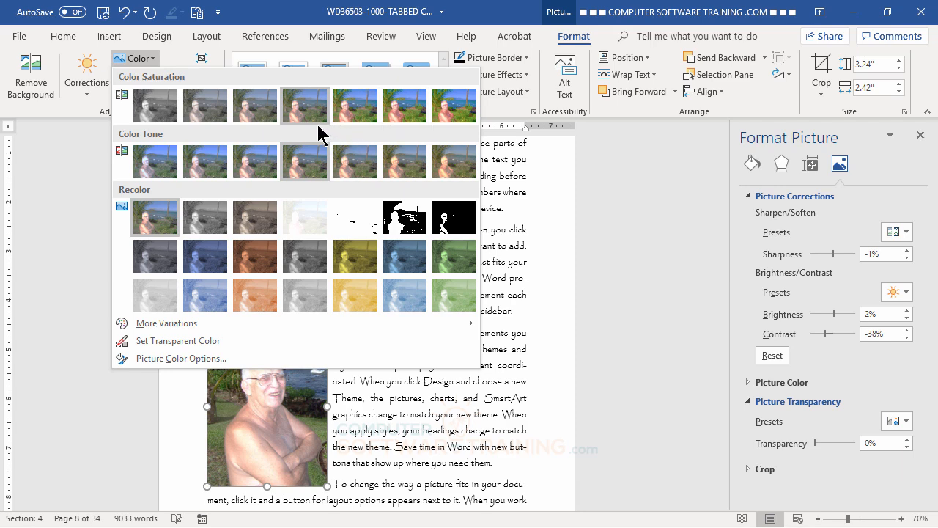
pyautogui.click(356, 170)
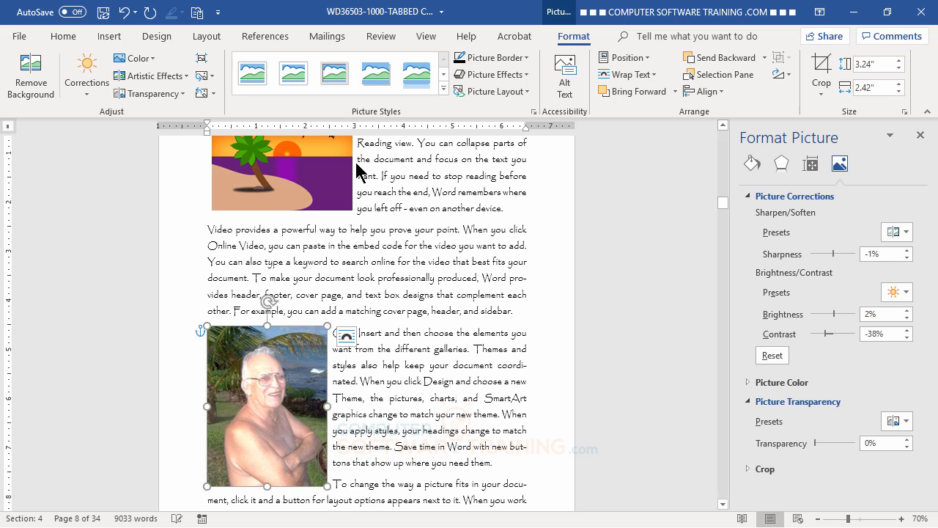
pyautogui.click(746, 390)
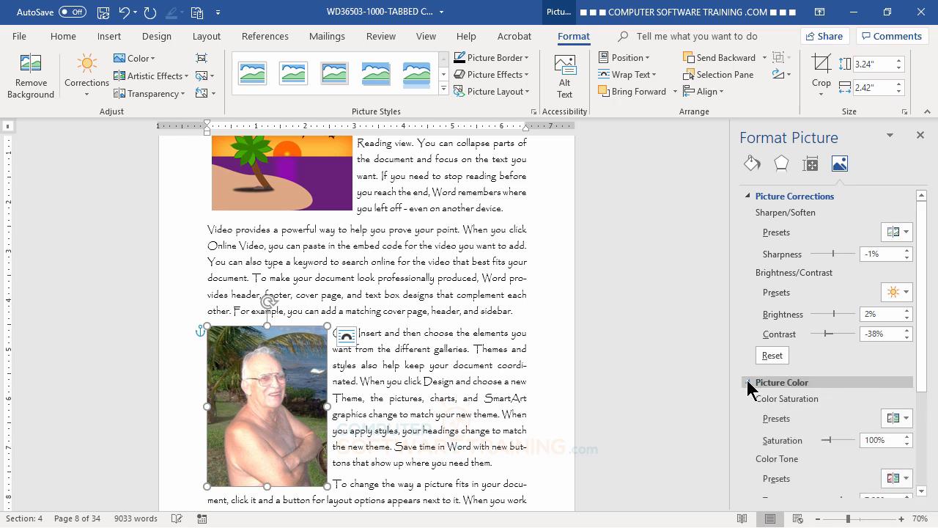
pyautogui.moveTo(924, 387); pyautogui.dragTo(928, 450)
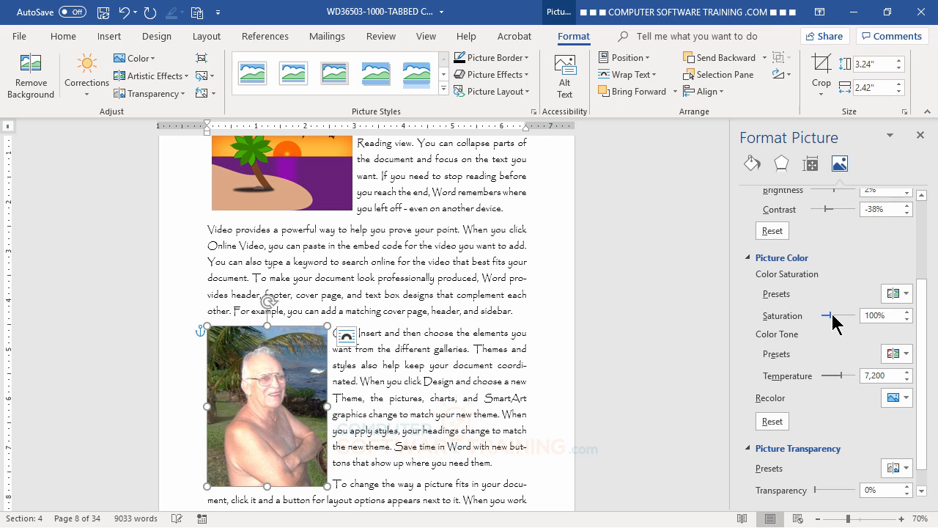
pyautogui.moveTo(831, 315)
pyautogui.mouseDown()
pyautogui.moveTo(850, 317)
pyautogui.moveTo(827, 315)
pyautogui.mouseUp()
pyautogui.moveTo(837, 315); pyautogui.dragTo(839, 315)
pyautogui.click(921, 135)
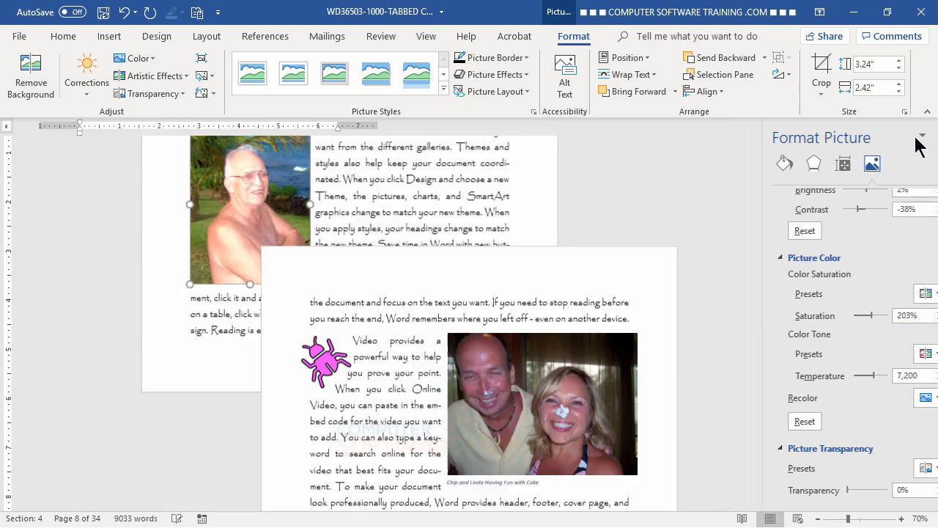
# Apply the Glass artistic effect to the captioned photo of the couple on the facing page
pyautogui.scroll(2, 765, 402)
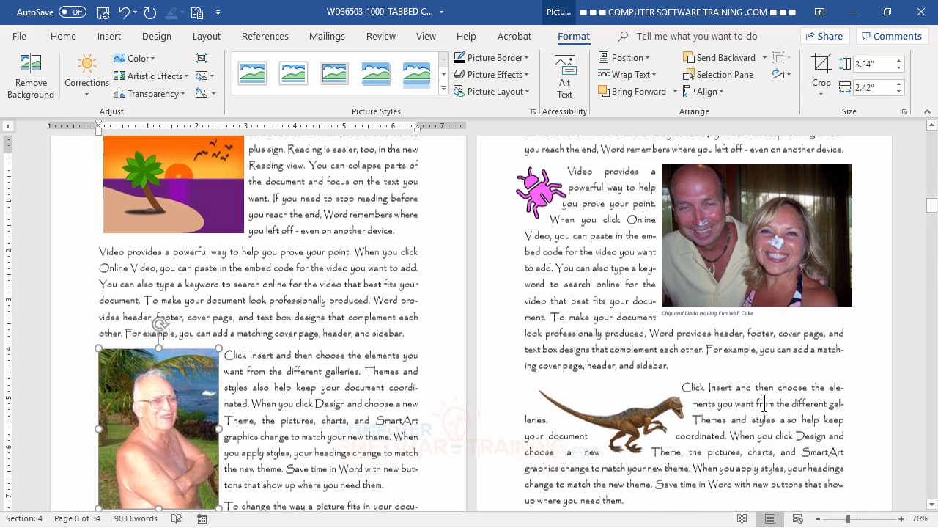
pyautogui.click(758, 334)
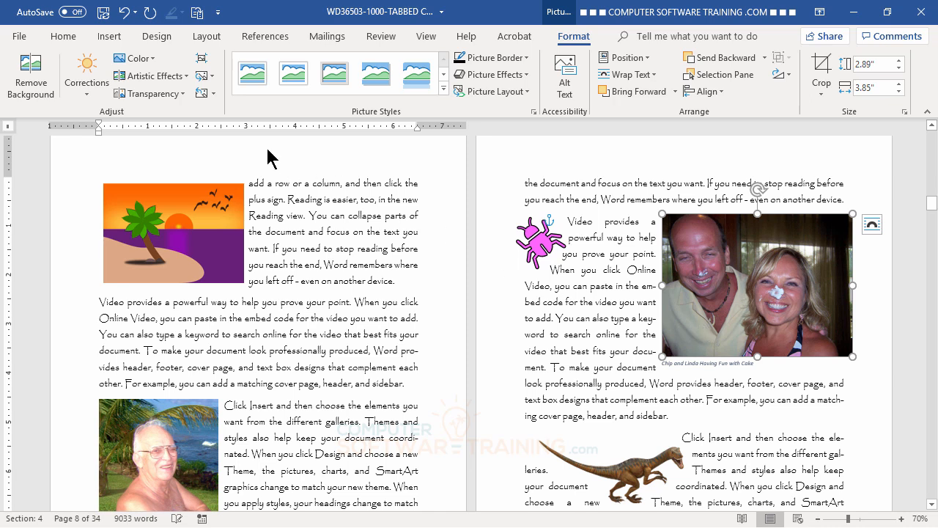
pyautogui.click(187, 77)
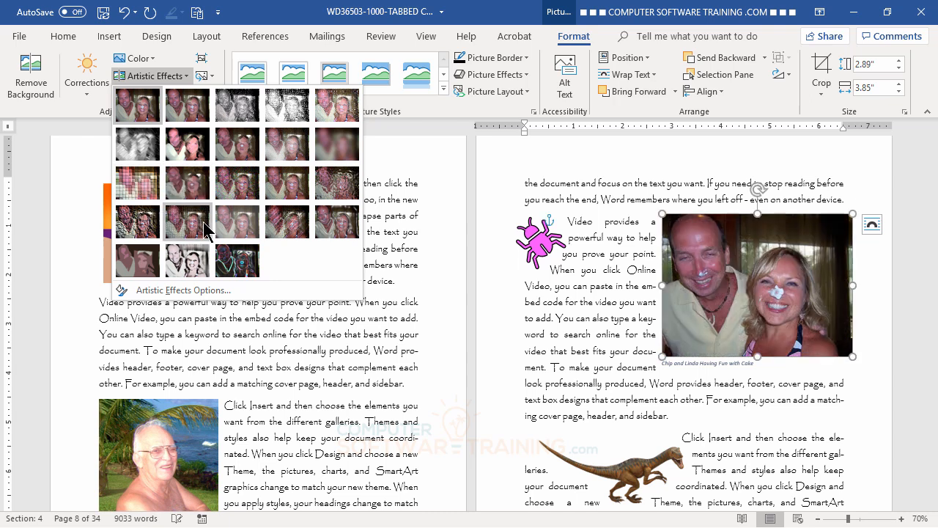
pyautogui.click(330, 183)
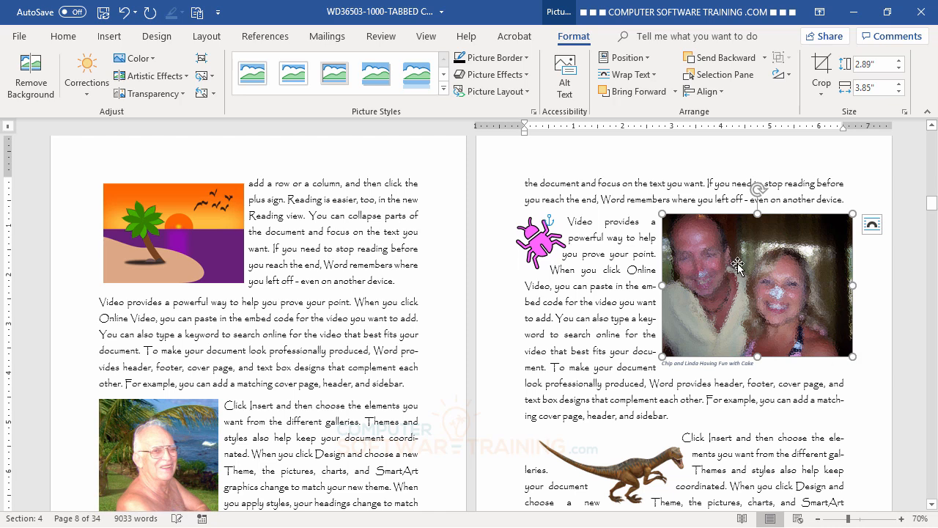
# Set the Glass artistic effect's scaling to 82 on the captioned photo of the couple
pyautogui.click(186, 75)
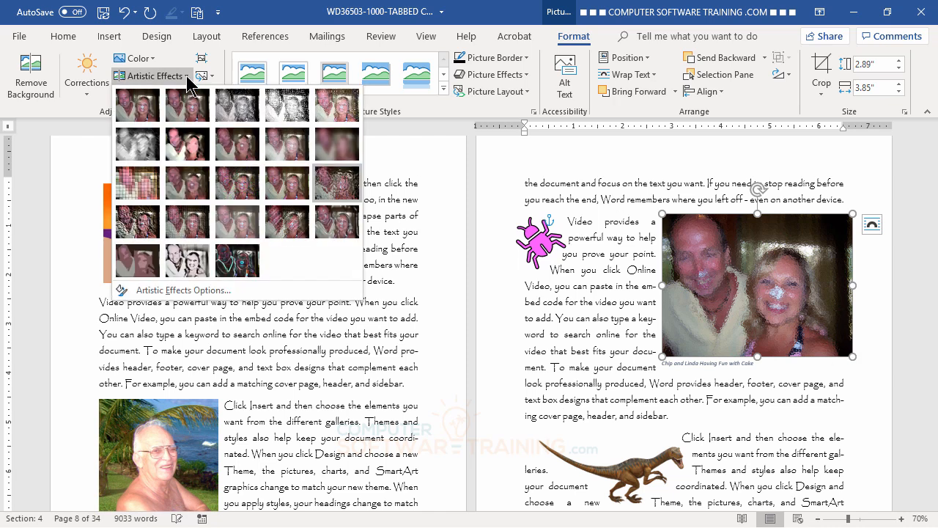
pyautogui.click(179, 291)
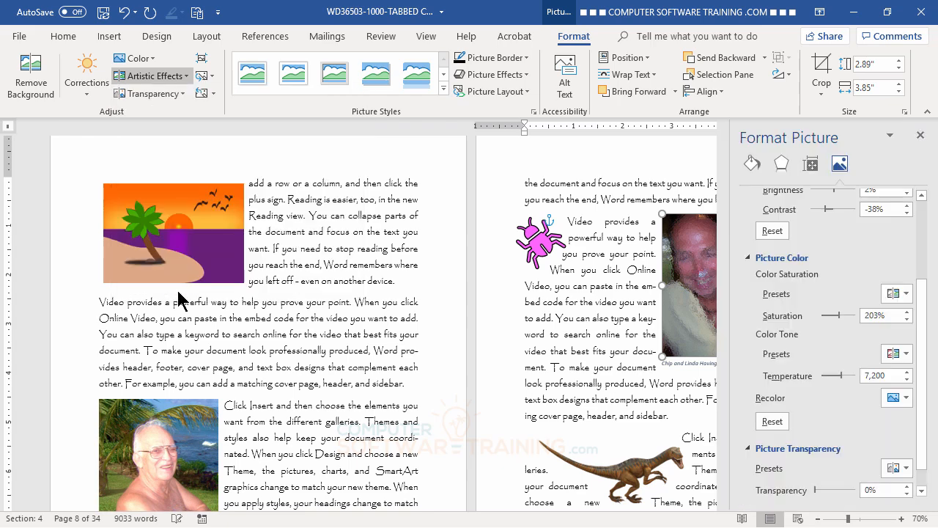
pyautogui.scroll(-5, 506, 385)
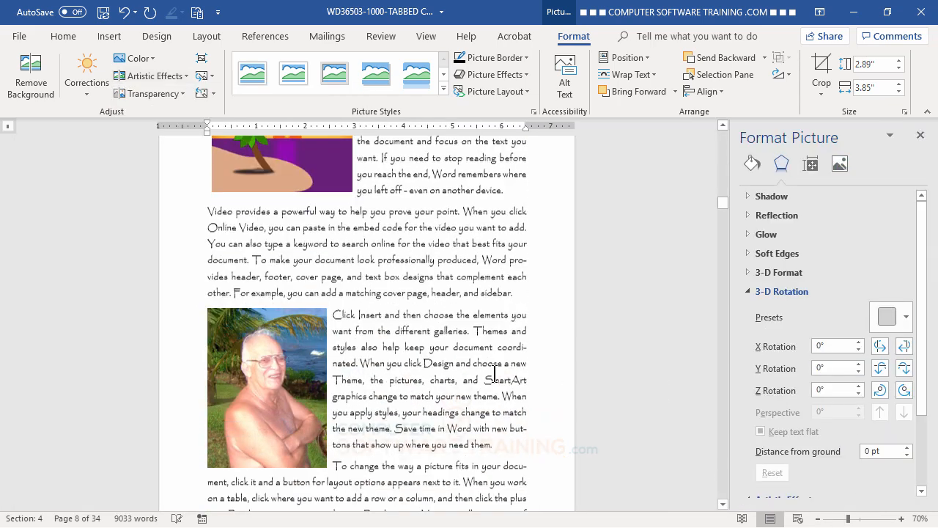
pyautogui.scroll(10, 518, 366)
pyautogui.scroll(4, 518, 364)
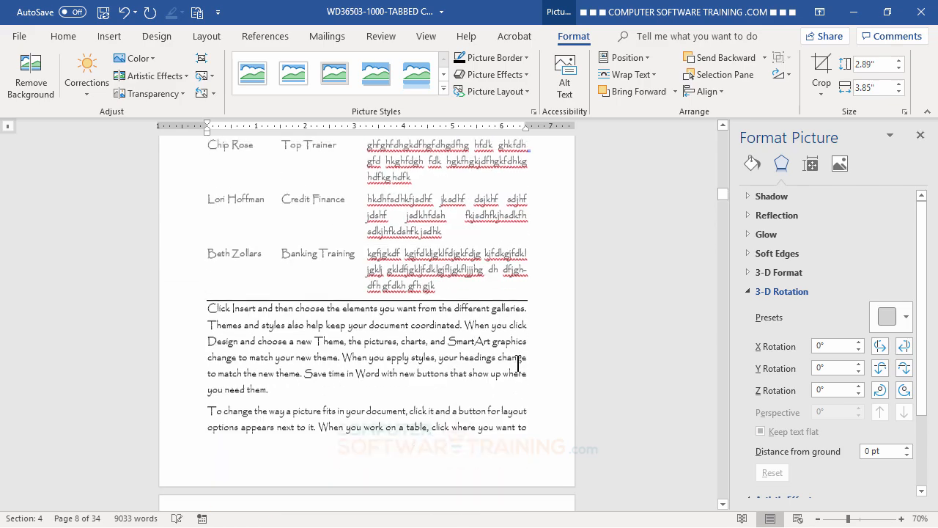
pyautogui.scroll(-10, 513, 364)
pyautogui.scroll(-9, 511, 364)
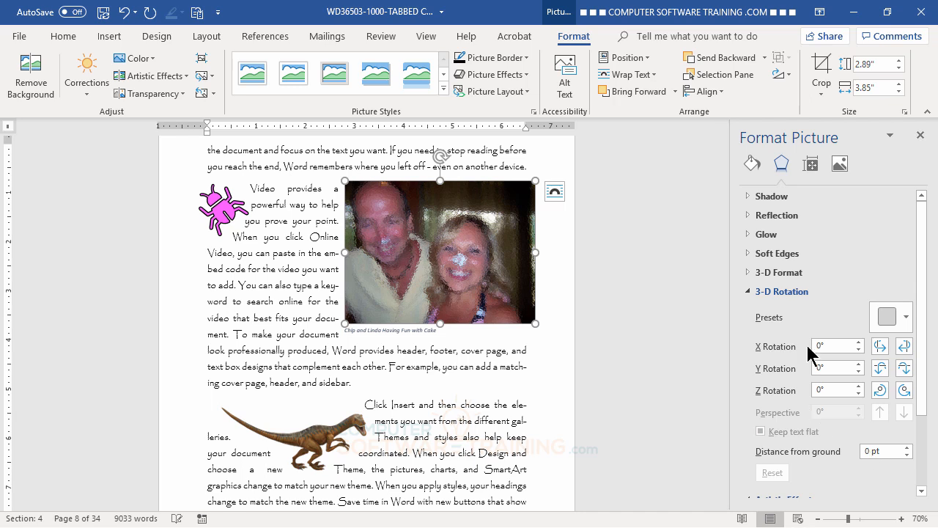
pyautogui.scroll(-3, 843, 411)
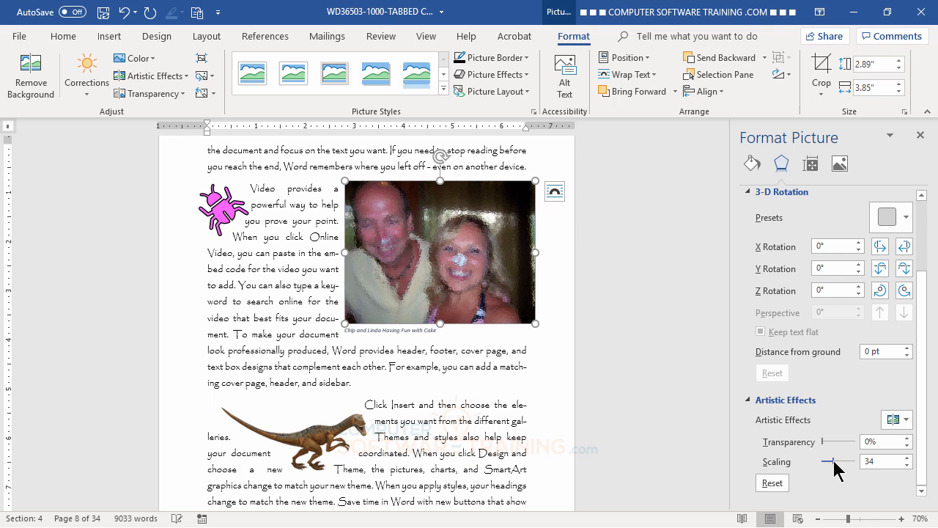
pyautogui.moveTo(833, 461); pyautogui.dragTo(849, 462)
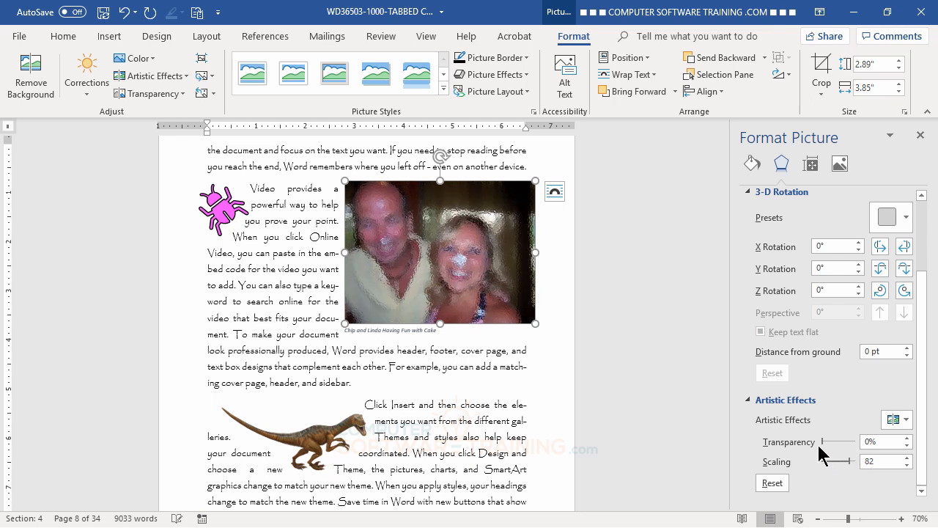
pyautogui.moveTo(822, 442)
pyautogui.mouseDown()
pyautogui.moveTo(839, 450)
pyautogui.moveTo(844, 438)
pyautogui.moveTo(838, 448)
pyautogui.moveTo(808, 436)
pyautogui.mouseUp()
pyautogui.click(920, 135)
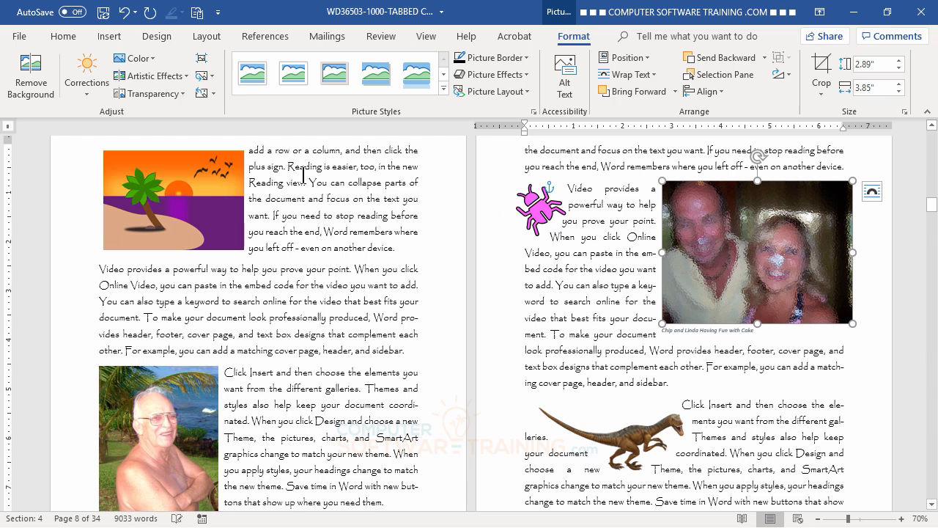
# Reset the captioned photo of the couple to discard all of its picture formatting
pyautogui.click(213, 95)
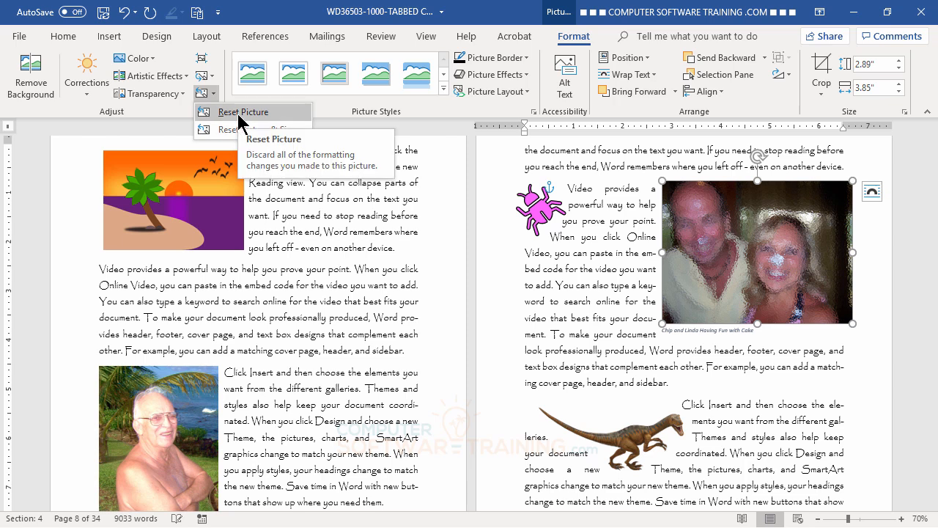
pyautogui.click(239, 114)
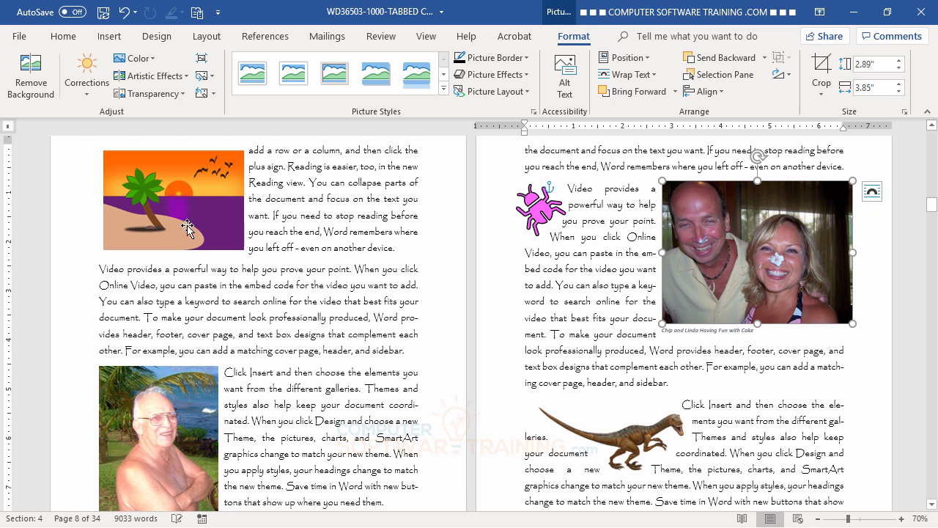
# Give the palm-tree sunset picture a gray shadow with 7 pt blur, a 60° angle and 10 pt distance
pyautogui.click(194, 197)
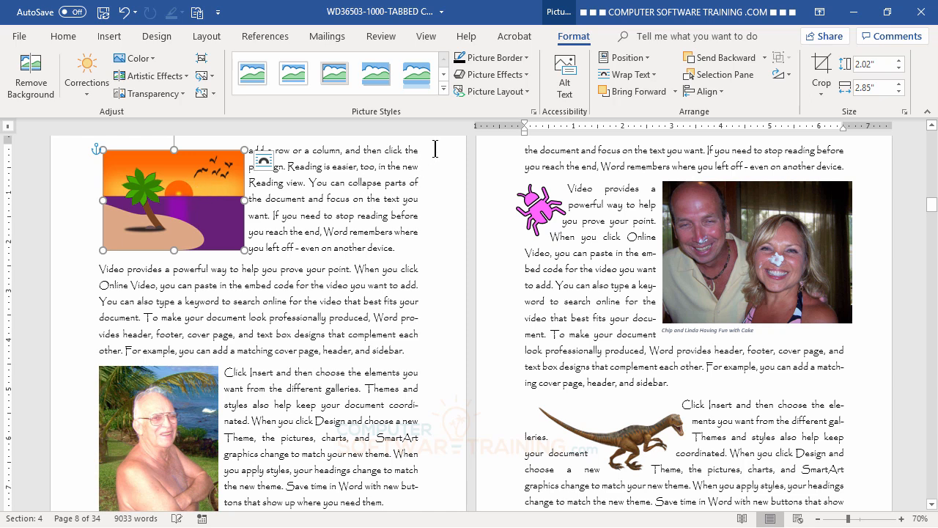
pyautogui.click(519, 77)
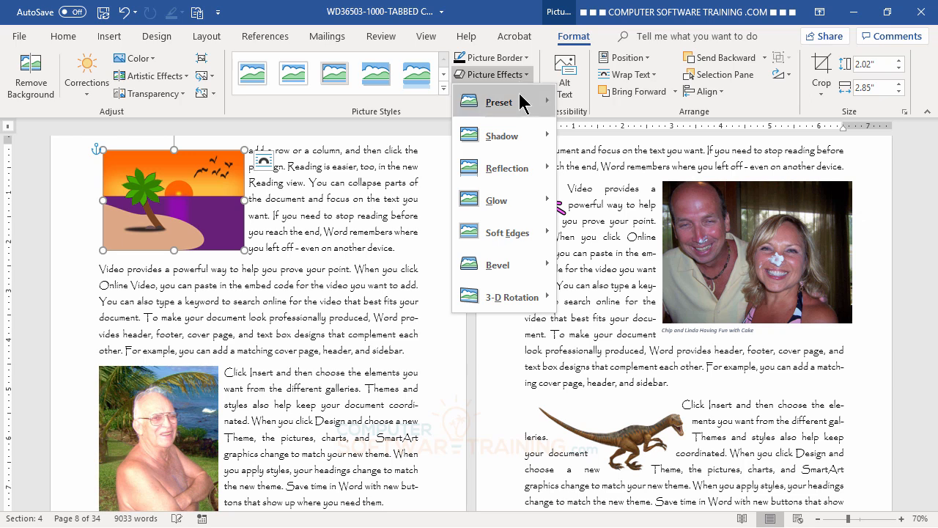
pyautogui.moveTo(520, 112)
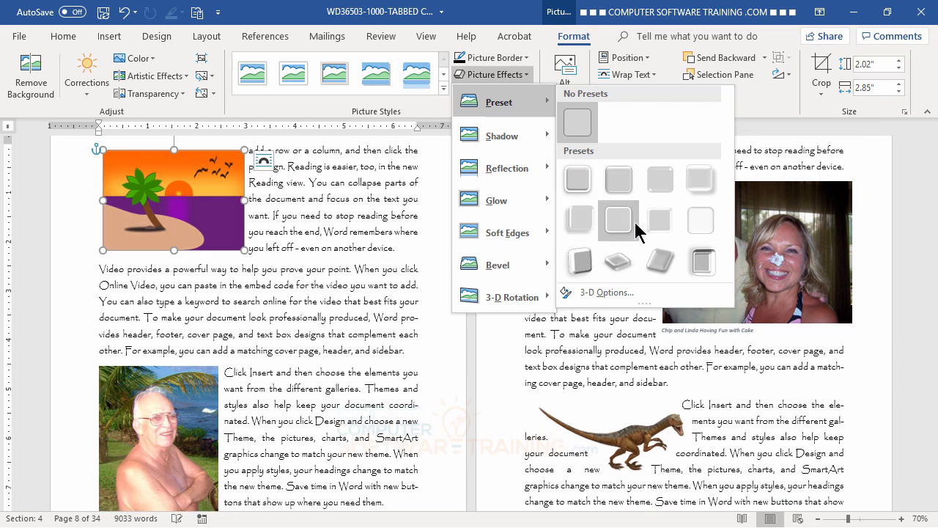
pyautogui.moveTo(544, 146)
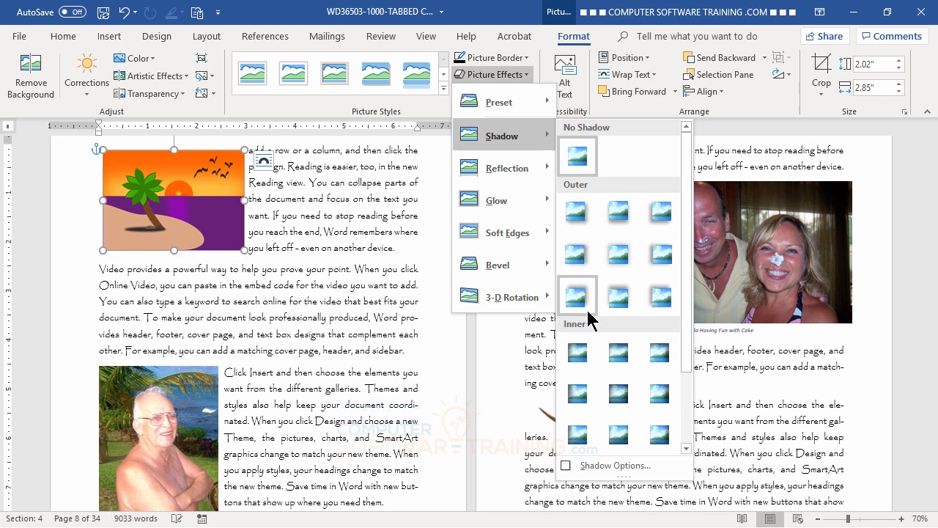
pyautogui.click(601, 466)
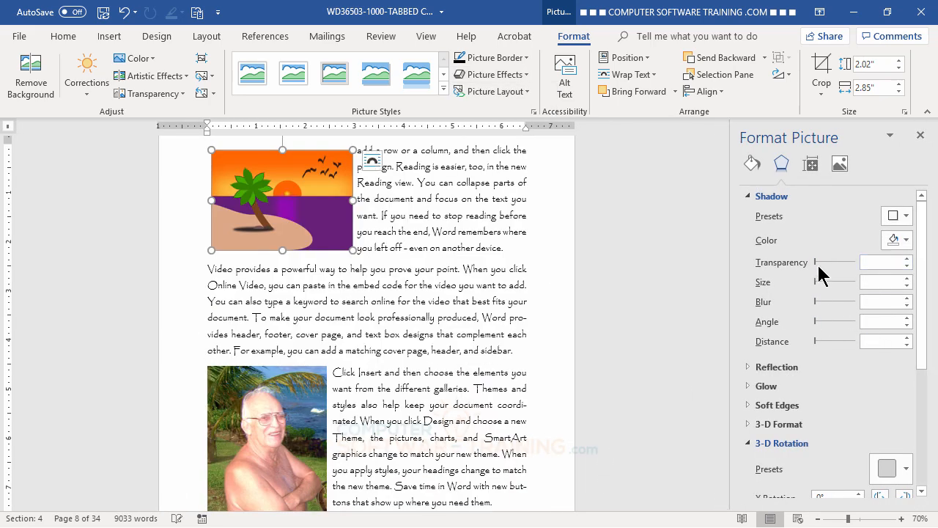
pyautogui.click(911, 241)
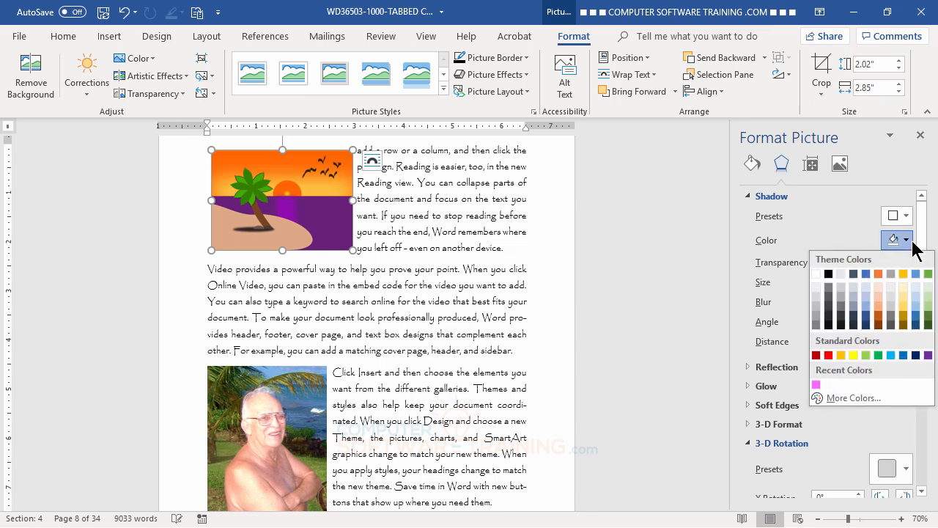
pyautogui.click(818, 305)
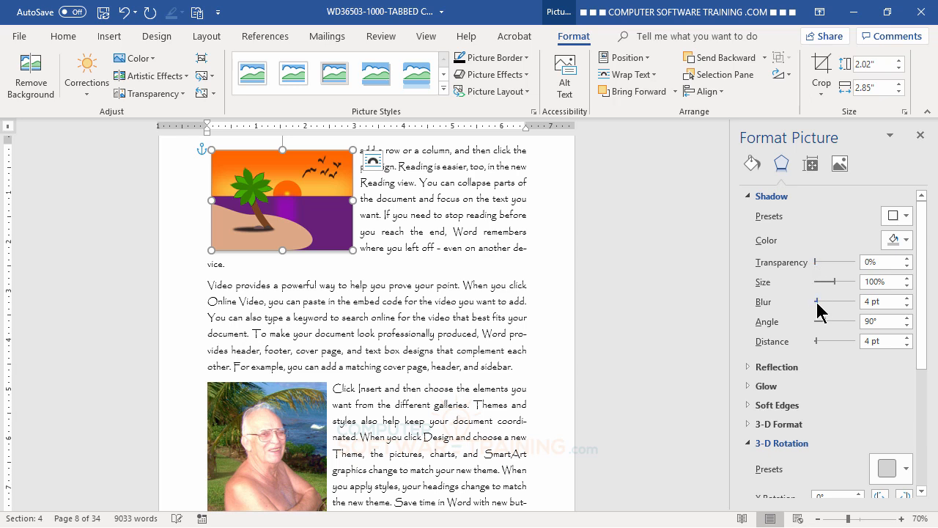
pyautogui.moveTo(817, 300); pyautogui.dragTo(817, 301)
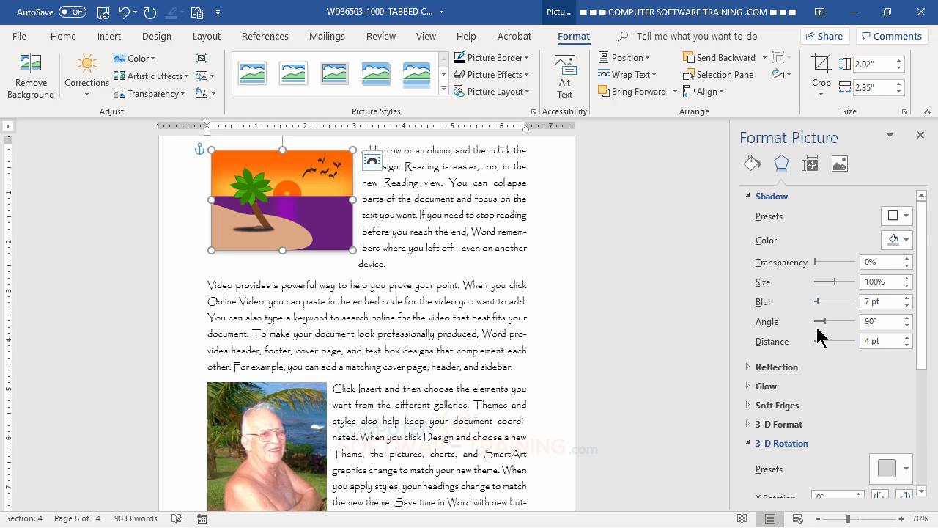
pyautogui.moveTo(818, 340); pyautogui.dragTo(824, 321)
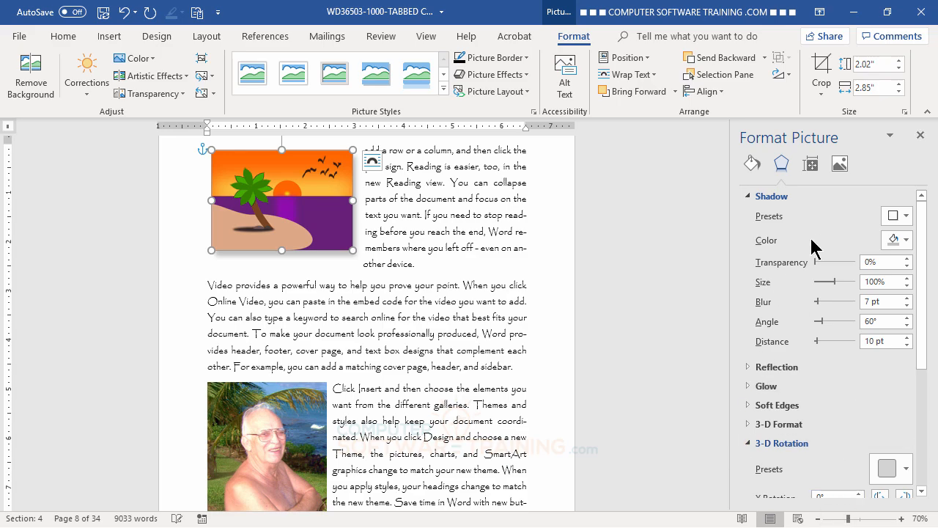
pyautogui.click(921, 136)
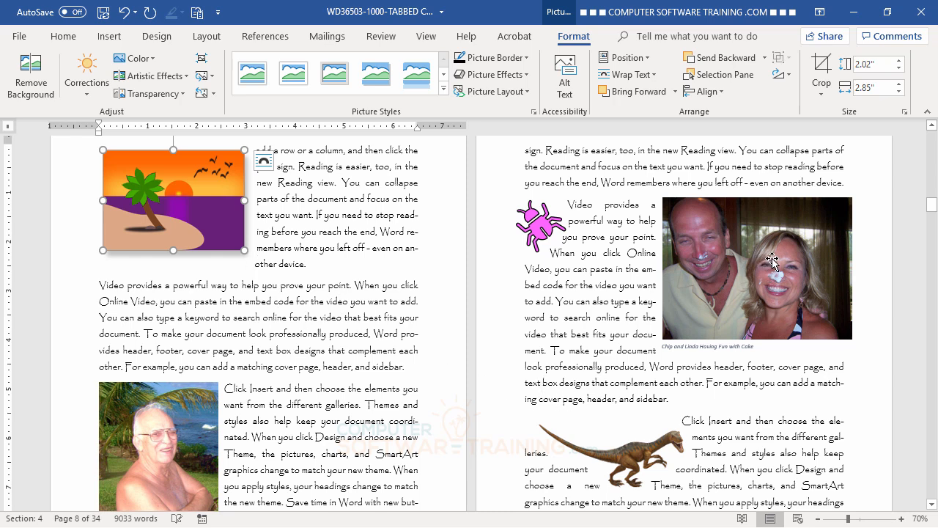
# Add a red picture border with a weight of 3 pt to the captioned photo of the couple
pyautogui.click(740, 240)
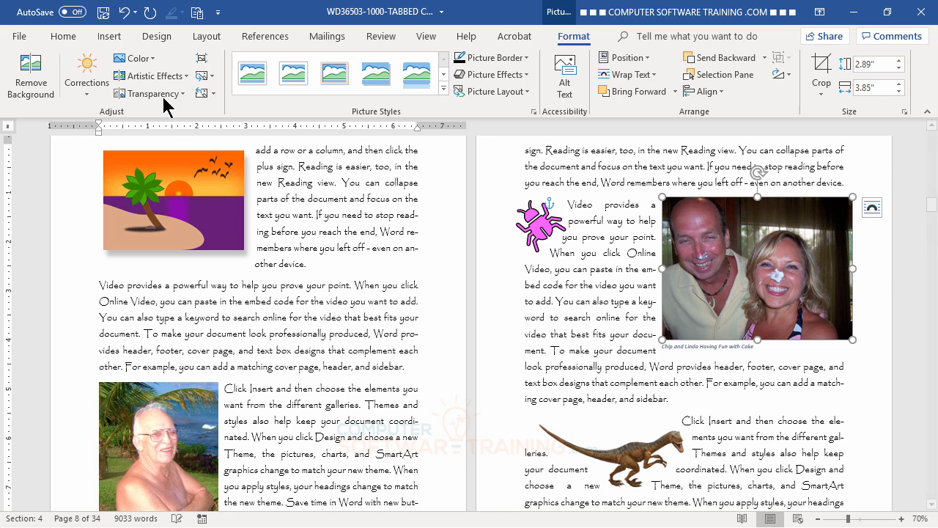
pyautogui.click(531, 59)
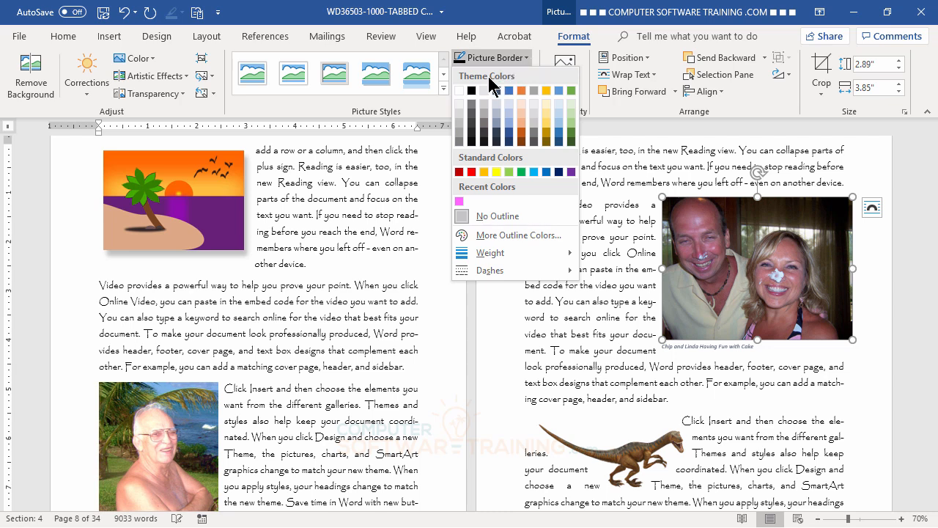
pyautogui.click(473, 171)
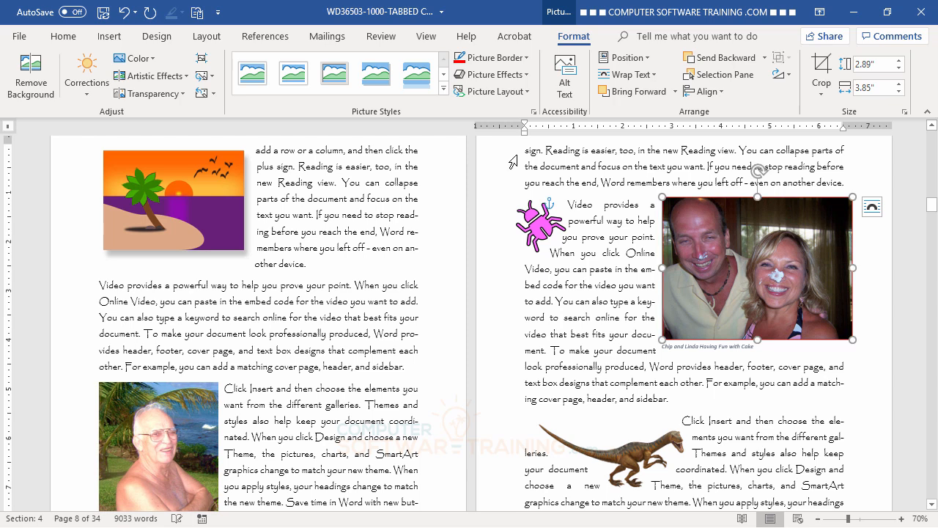
pyautogui.click(527, 60)
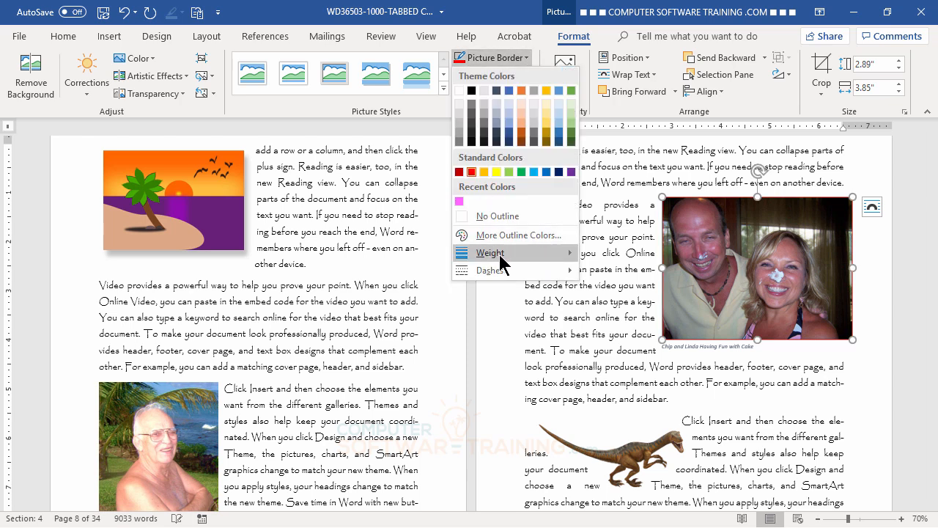
pyautogui.moveTo(508, 257)
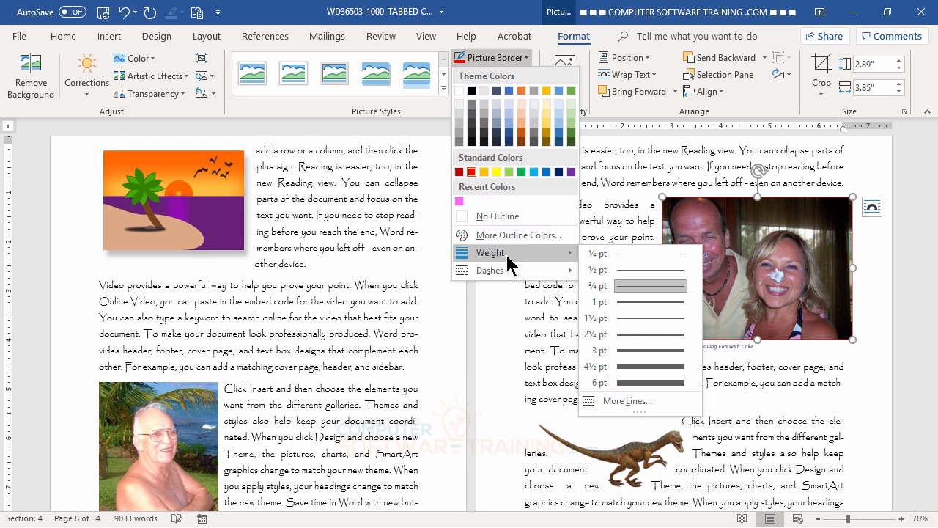
pyautogui.click(646, 350)
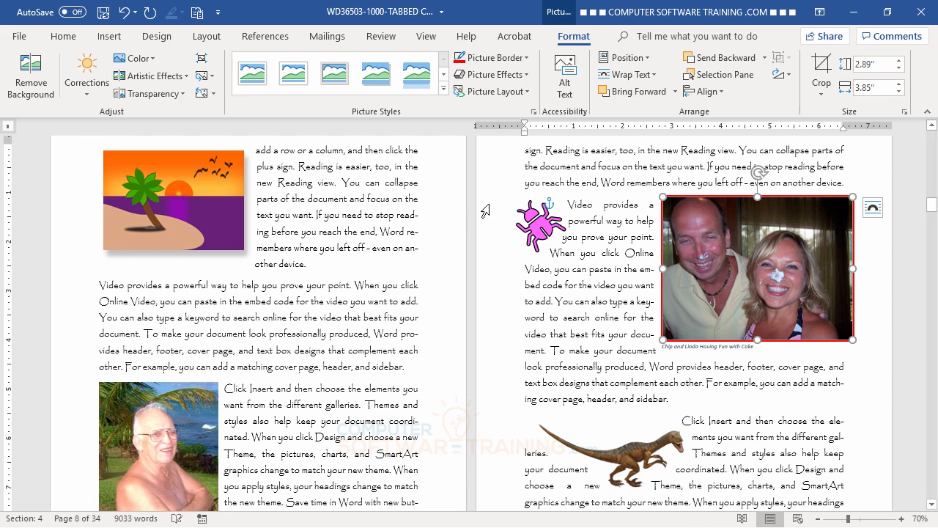
# Apply an orange glow in the third of the four sizes to the red-bordered photo of the couple
pyautogui.click(529, 78)
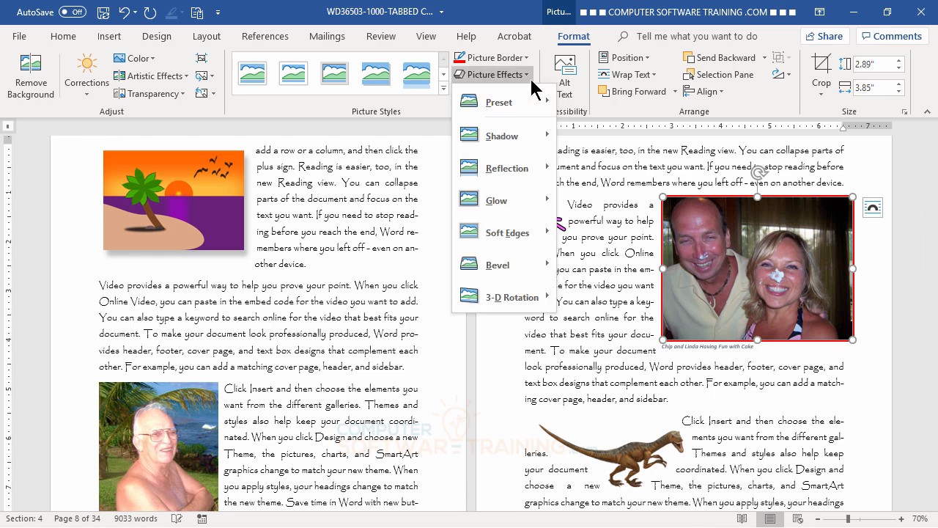
pyautogui.moveTo(515, 206)
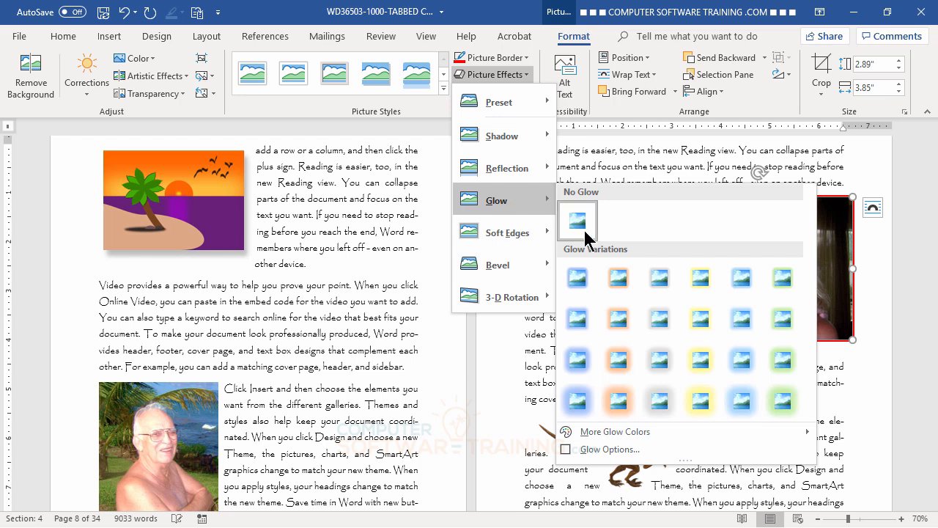
pyautogui.click(619, 359)
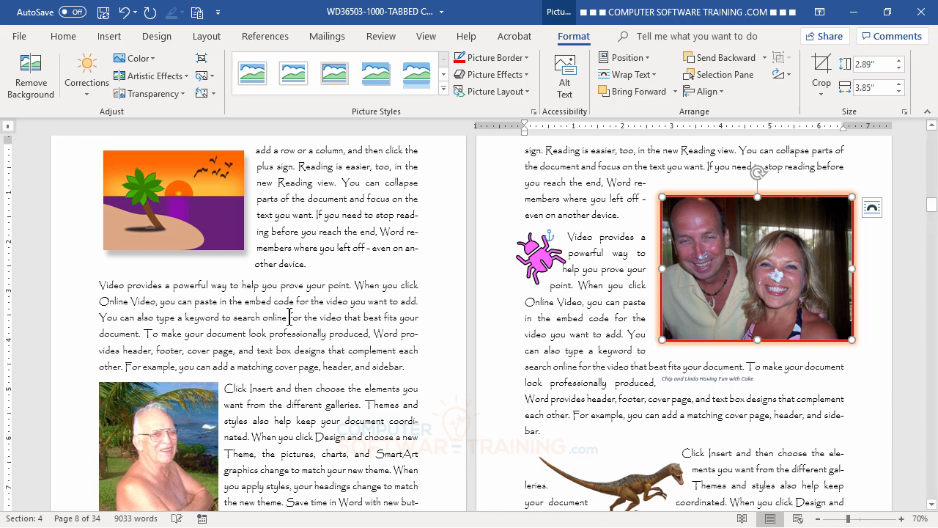
# Preview picture styles on the photo of the man by the sea and apply the borderless rectangle style with a soft surrounding shadow
pyautogui.click(162, 431)
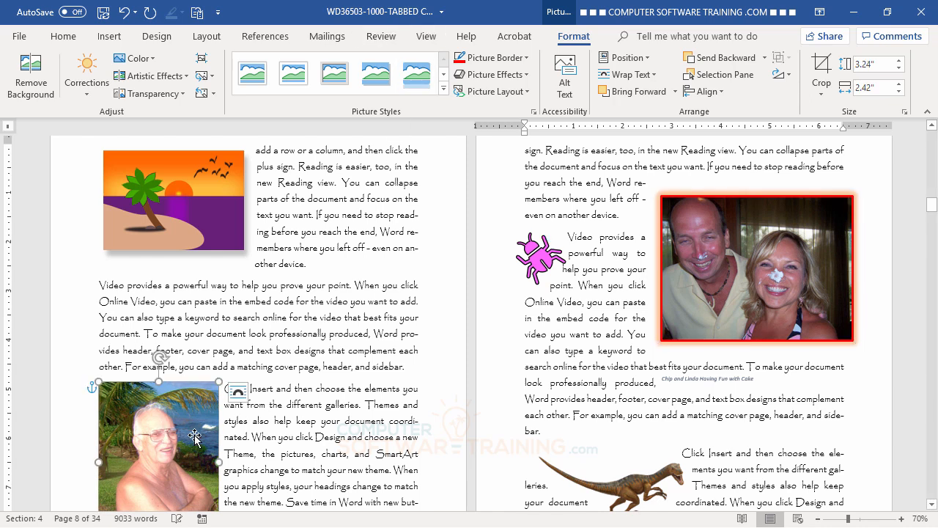
pyautogui.click(444, 88)
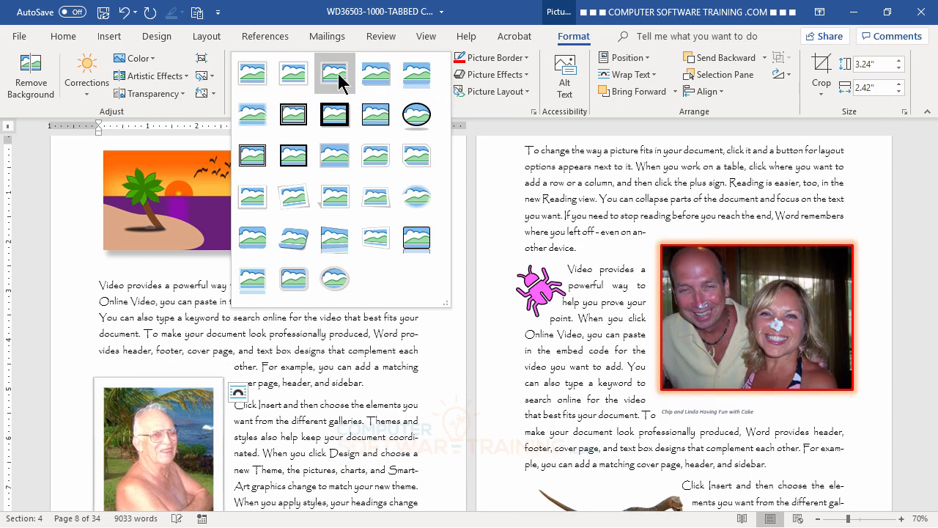
pyautogui.scroll(-1, 392, 440)
pyautogui.scroll(-1, 388, 440)
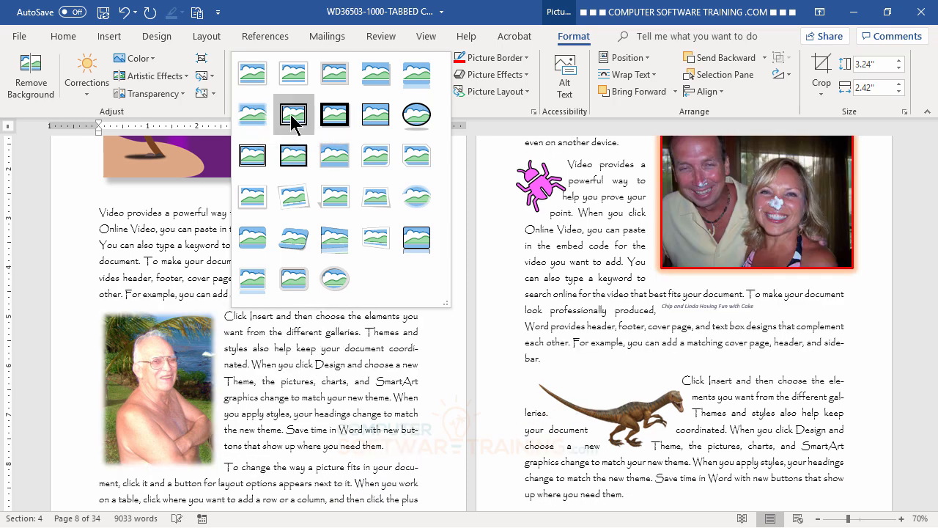
pyautogui.click(328, 161)
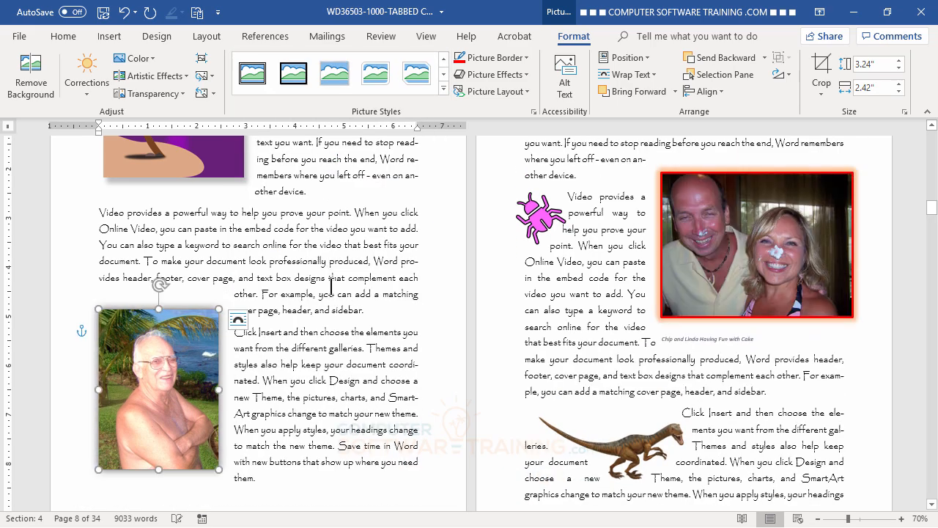
pyautogui.click(342, 244)
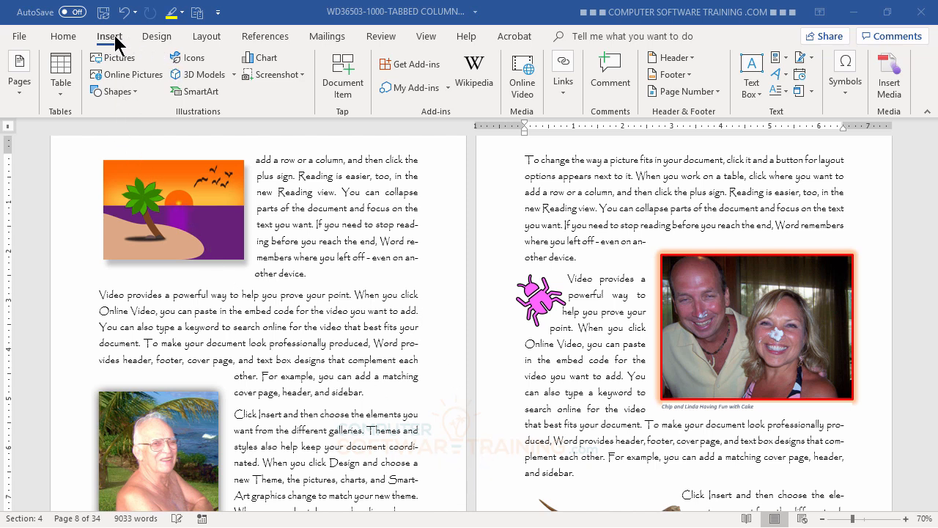
# Draw a line arrow about 2.95" high and 3.57" wide from the body text to the photo of the man by the sea
pyautogui.click(116, 96)
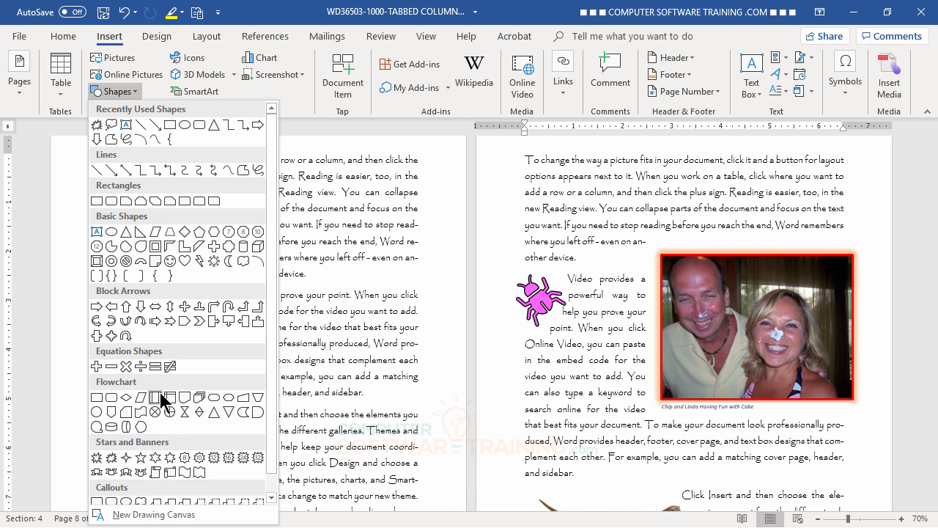
pyautogui.click(111, 170)
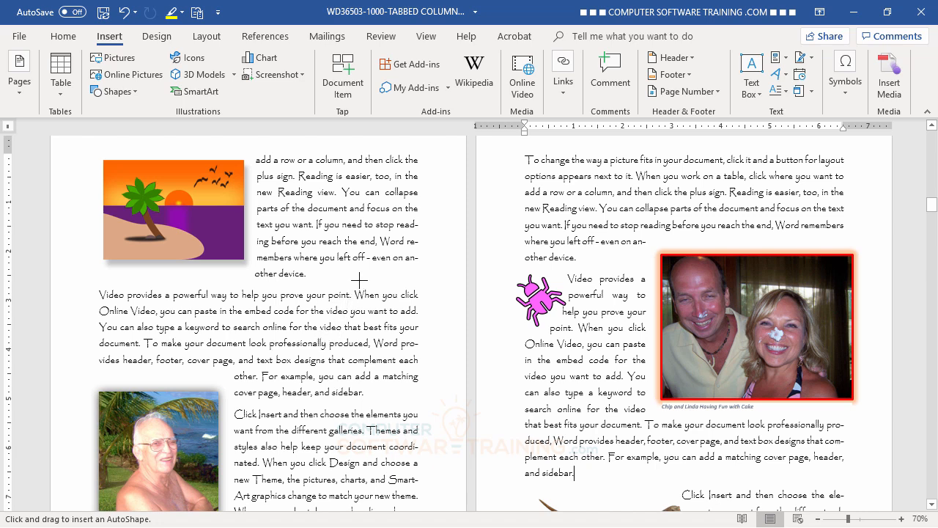
pyautogui.moveTo(359, 280); pyautogui.dragTo(183, 425)
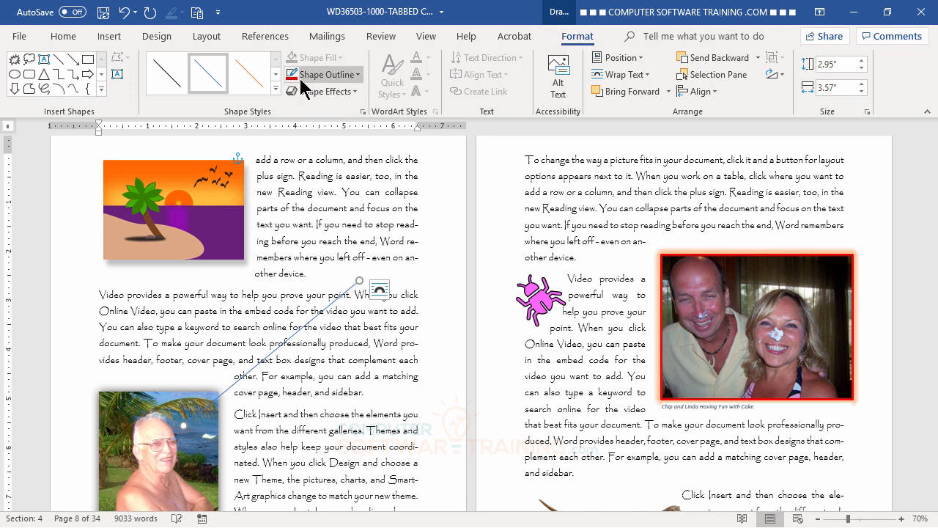
# Set the arrow's outline weight to 4½ pt and its color to standard red
pyautogui.click(352, 75)
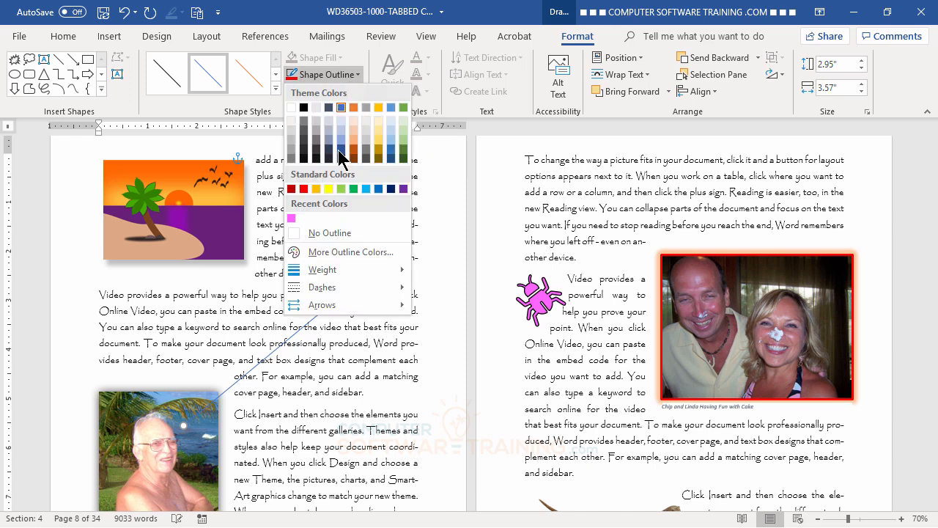
pyautogui.moveTo(336, 273)
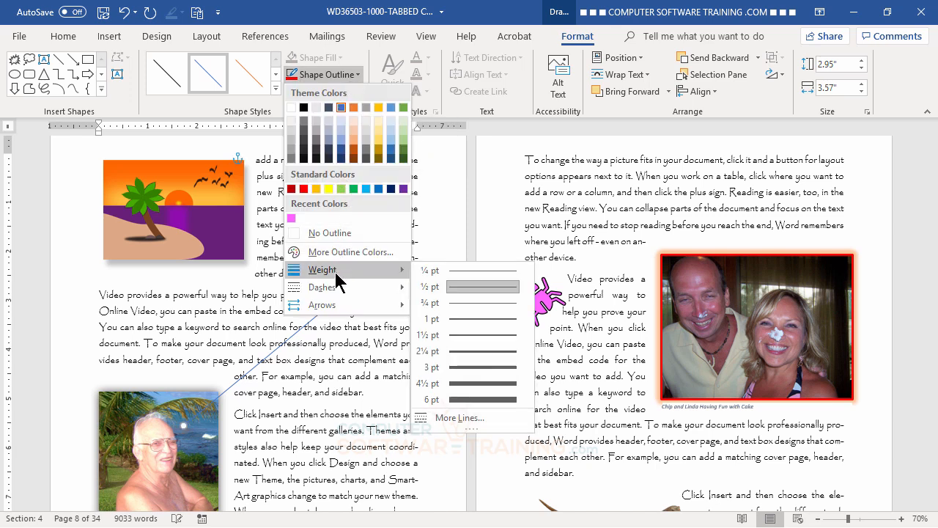
pyautogui.click(467, 382)
pyautogui.click(342, 77)
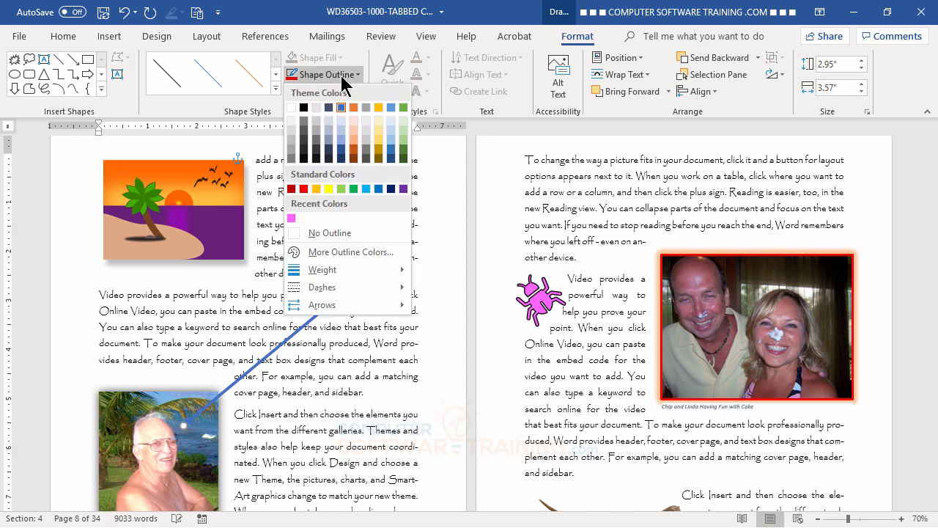
pyautogui.click(305, 188)
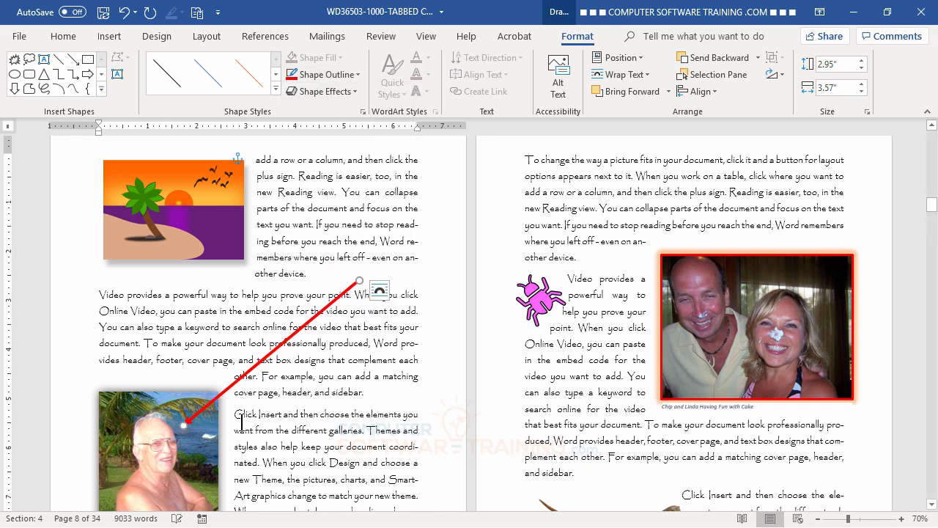
# Give the red arrow a dashed line style and increase its weight to 6 pt
pyautogui.click(324, 77)
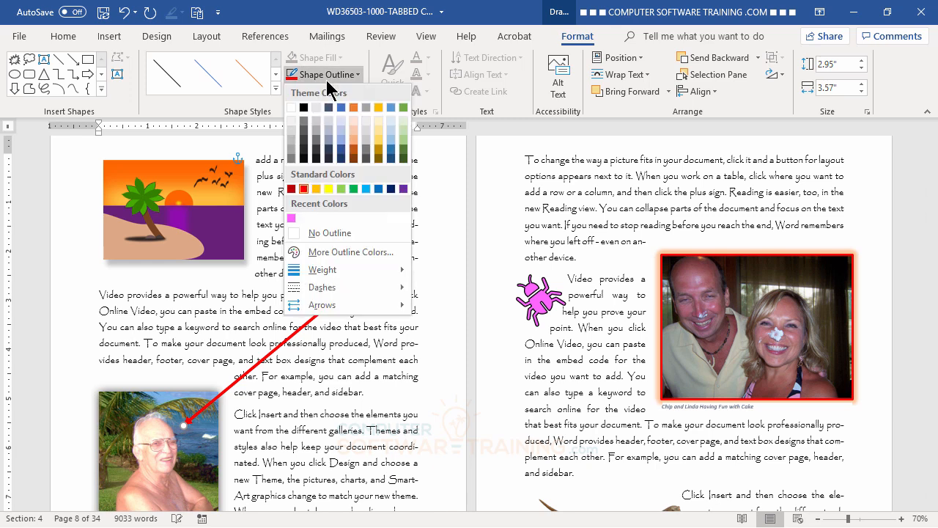
pyautogui.moveTo(338, 292)
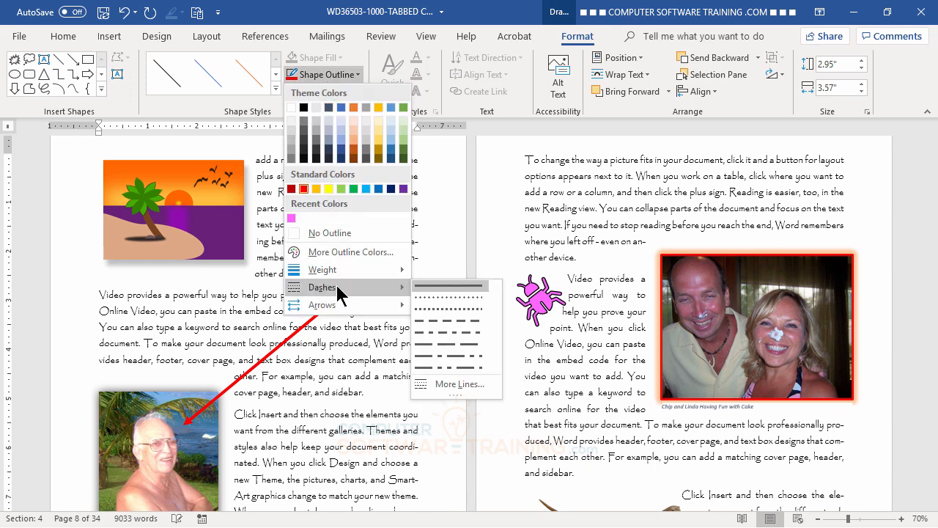
pyautogui.click(445, 320)
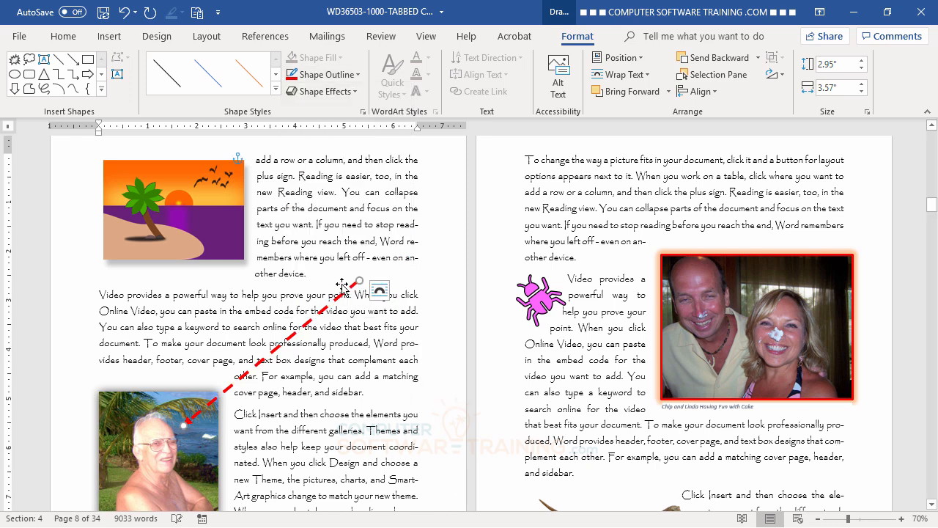
pyautogui.click(325, 73)
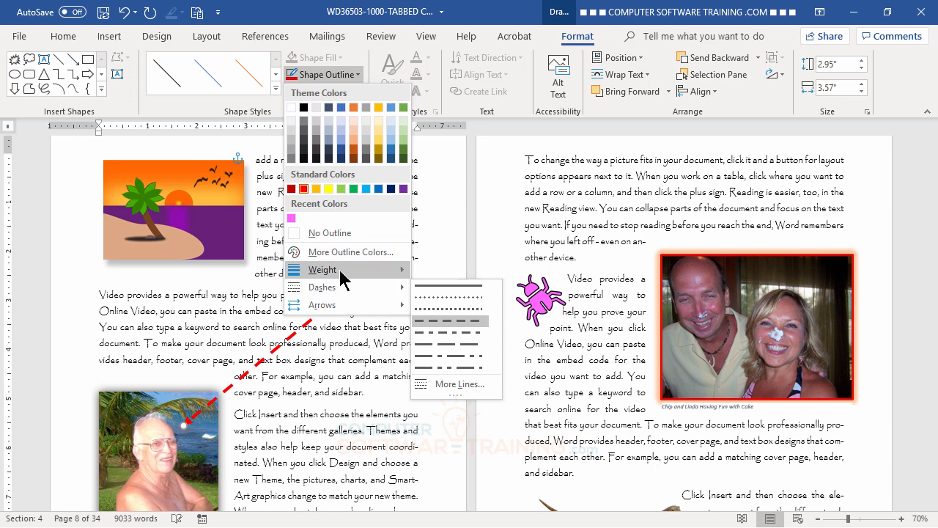
pyautogui.moveTo(339, 270)
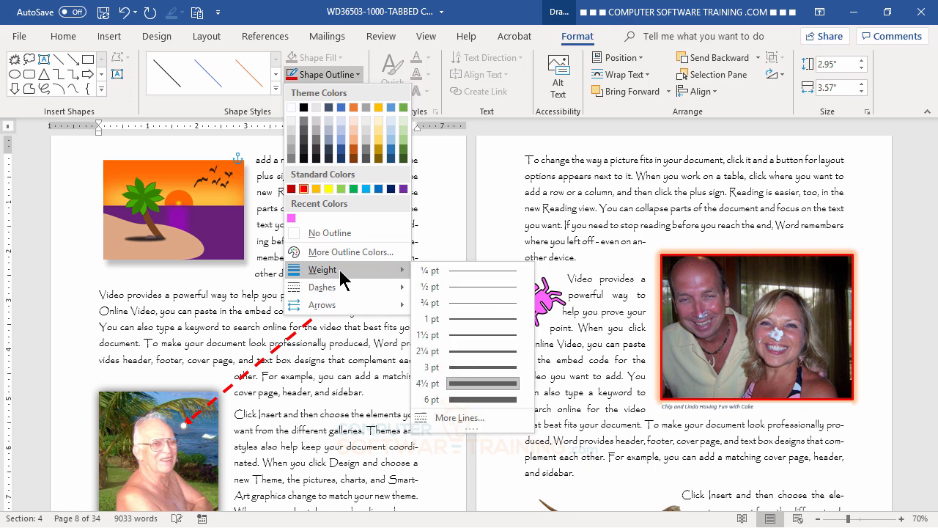
pyautogui.click(456, 400)
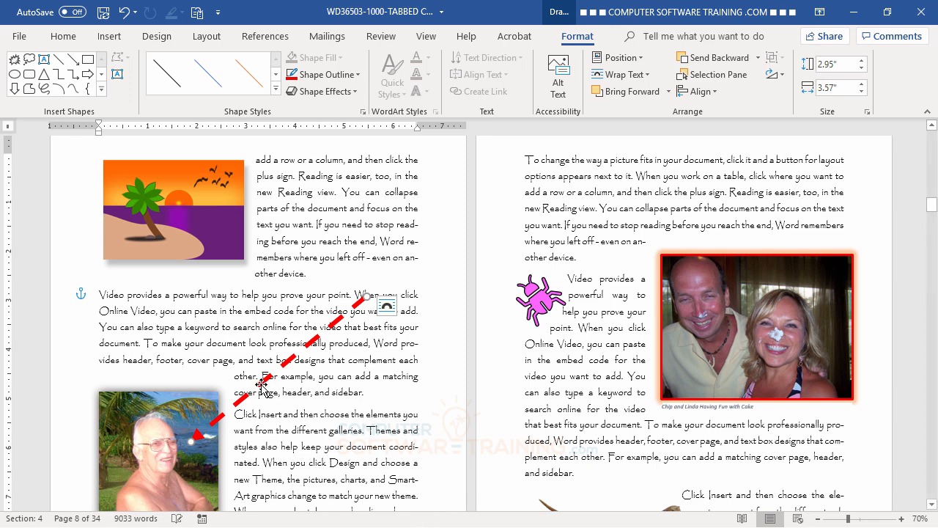
# Move the dashed red arrow and adjust both ends so it runs nearly horizontally with its tip on the man's head
pyautogui.moveTo(261, 384); pyautogui.dragTo(265, 363)
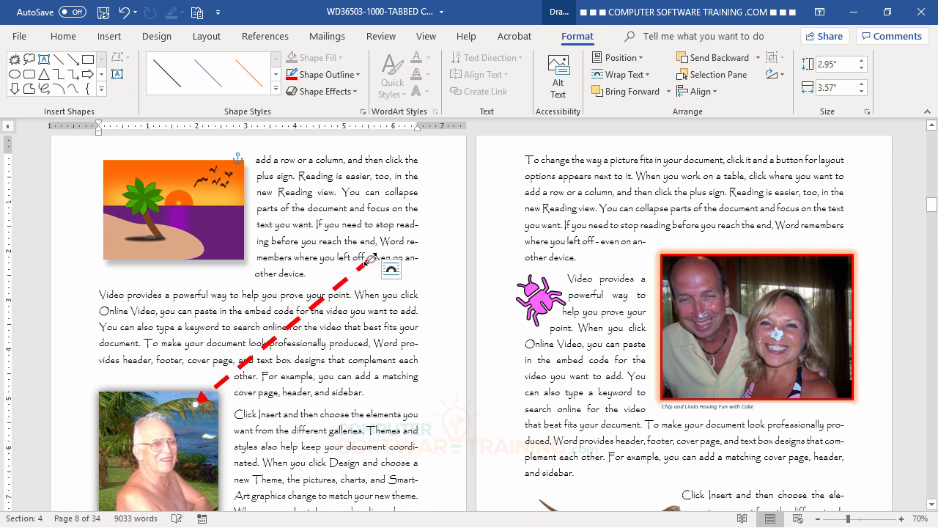
pyautogui.moveTo(370, 262); pyautogui.dragTo(366, 397)
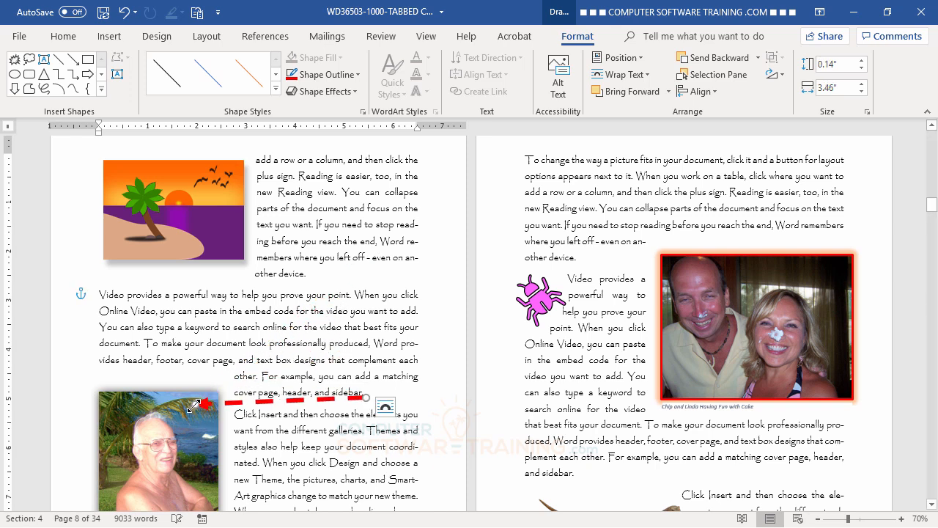
pyautogui.moveTo(194, 404); pyautogui.dragTo(167, 432)
pyautogui.click(365, 310)
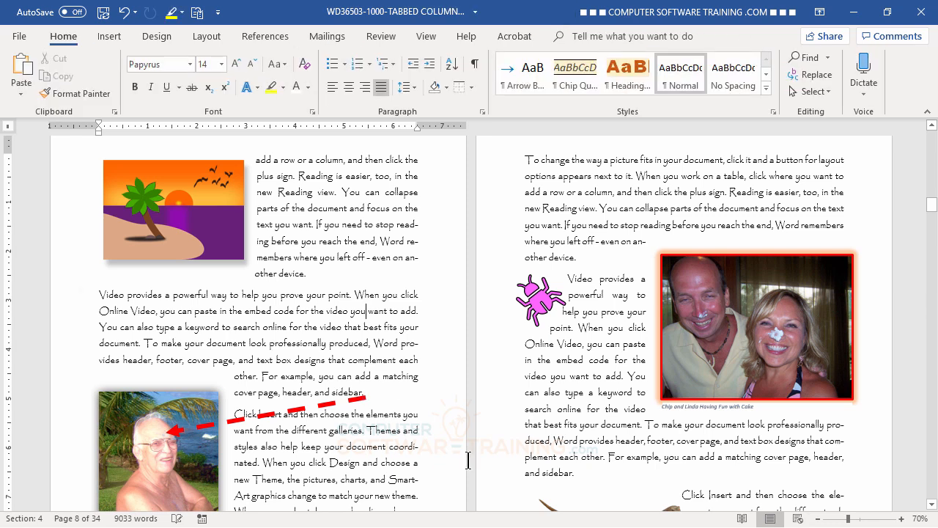
# Draw the first explosion shape from Stars and Banners, about 2.49" by 2.78", beside the palm-tree picture and rotate it slightly counterclockwise
pyautogui.click(100, 40)
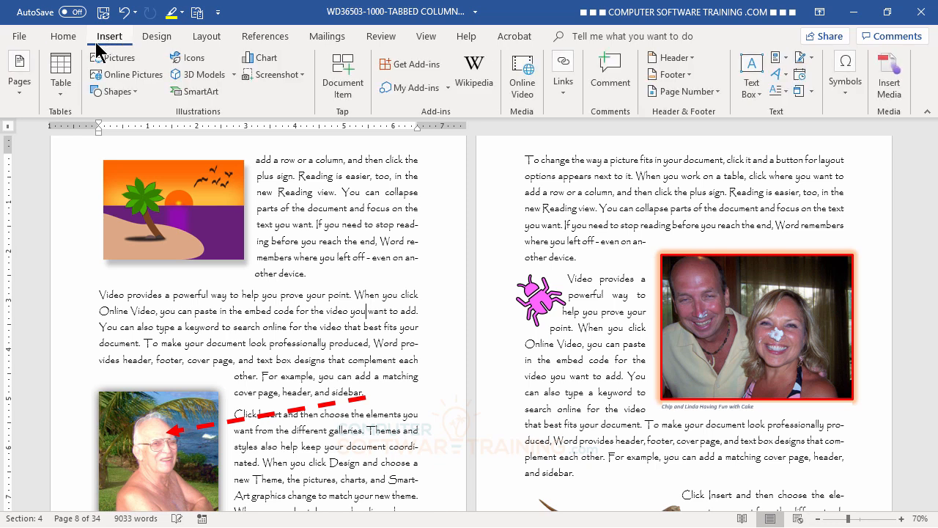
pyautogui.click(117, 93)
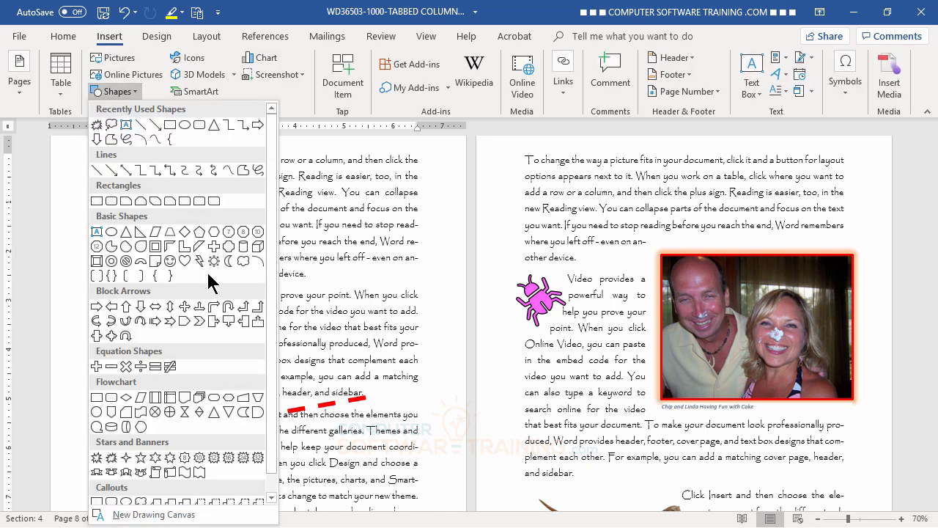
pyautogui.scroll(-1, 212, 282)
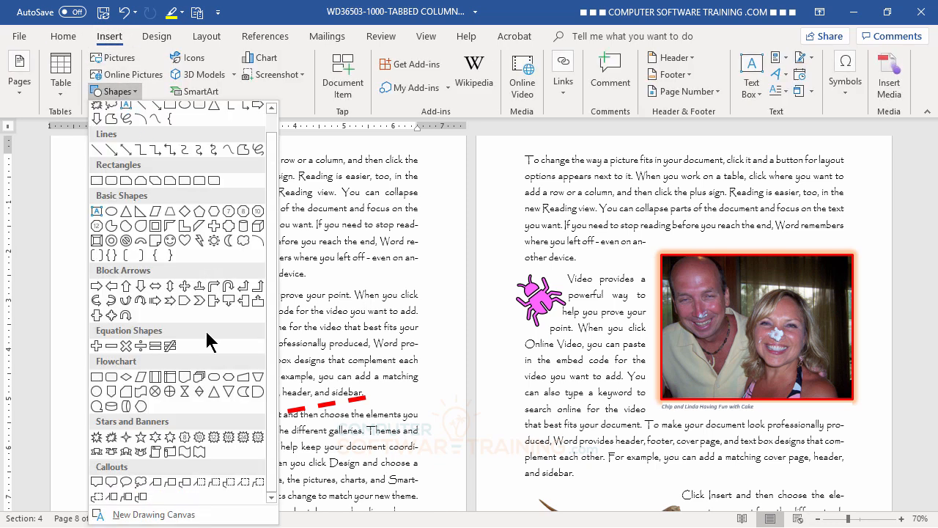
pyautogui.click(96, 437)
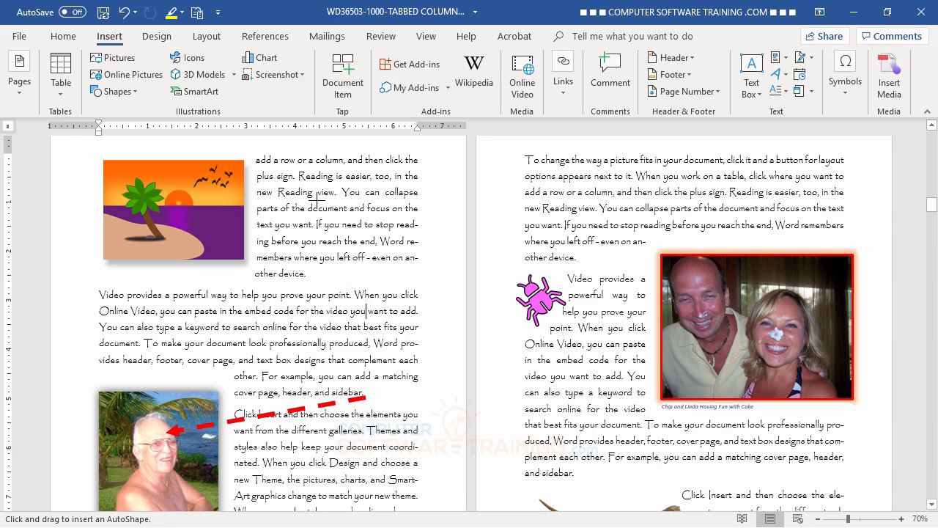
pyautogui.moveTo(316, 197)
pyautogui.mouseDown()
pyautogui.moveTo(356, 270)
pyautogui.moveTo(417, 332)
pyautogui.moveTo(455, 345)
pyautogui.moveTo(400, 322)
pyautogui.moveTo(394, 334)
pyautogui.moveTo(469, 342)
pyautogui.moveTo(454, 323)
pyautogui.mouseUp()
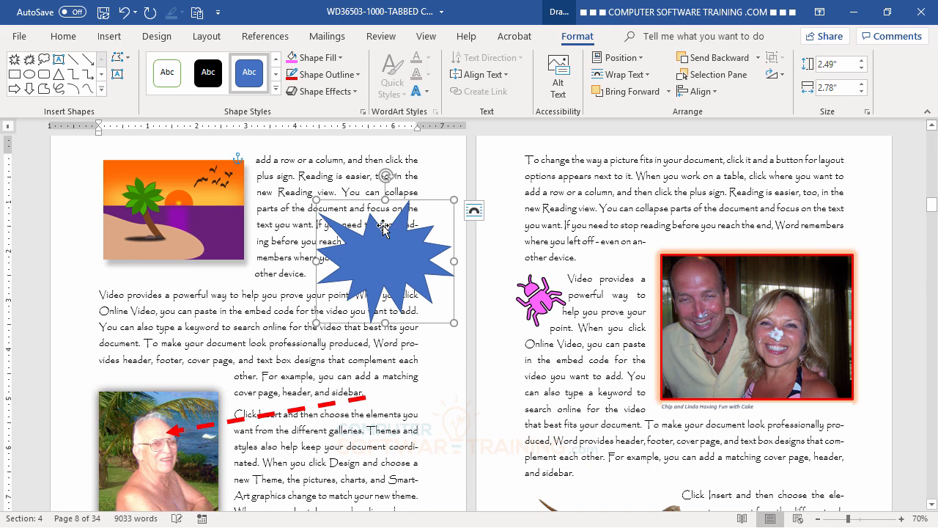
pyautogui.moveTo(385, 176); pyautogui.dragTo(356, 180)
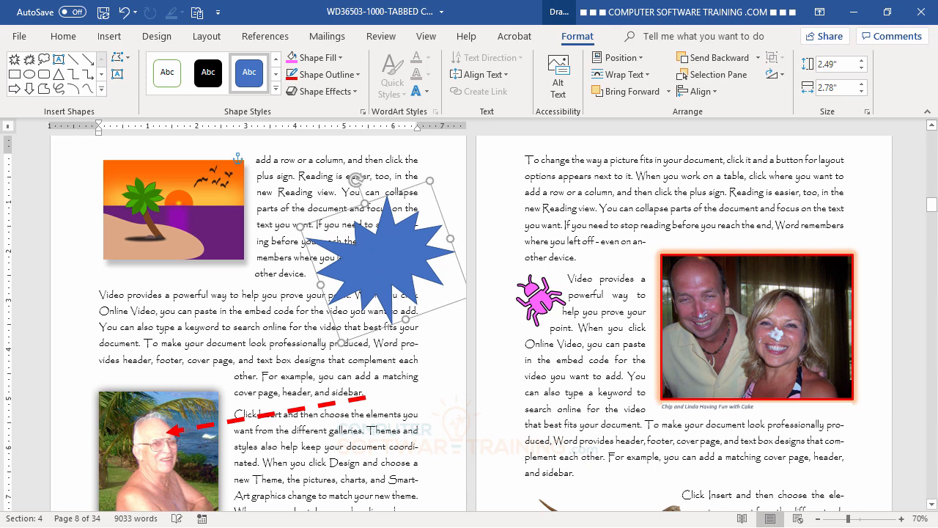
# Add the text "Great Job!" on two lines inside the explosion shape and format it as bold 18 pt
pyautogui.write('Great')
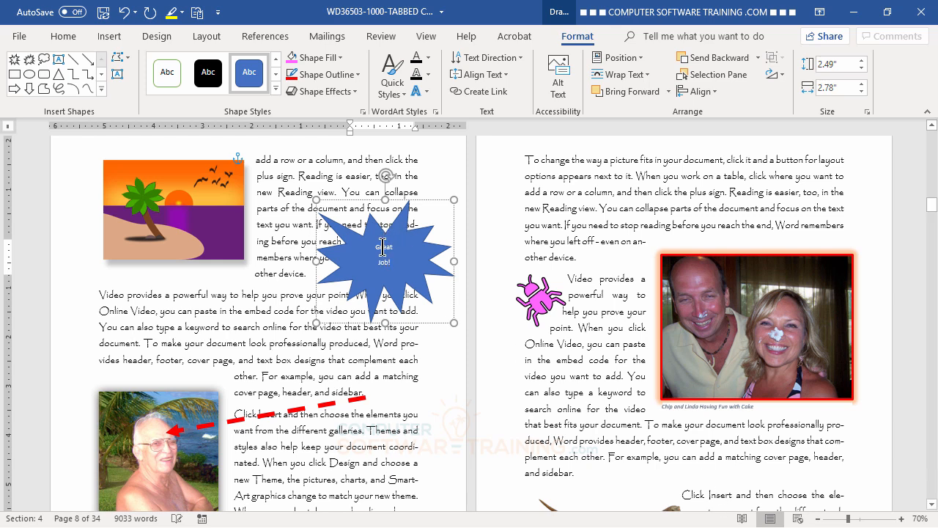
pyautogui.moveTo(375, 247); pyautogui.dragTo(401, 264)
pyautogui.click(73, 41)
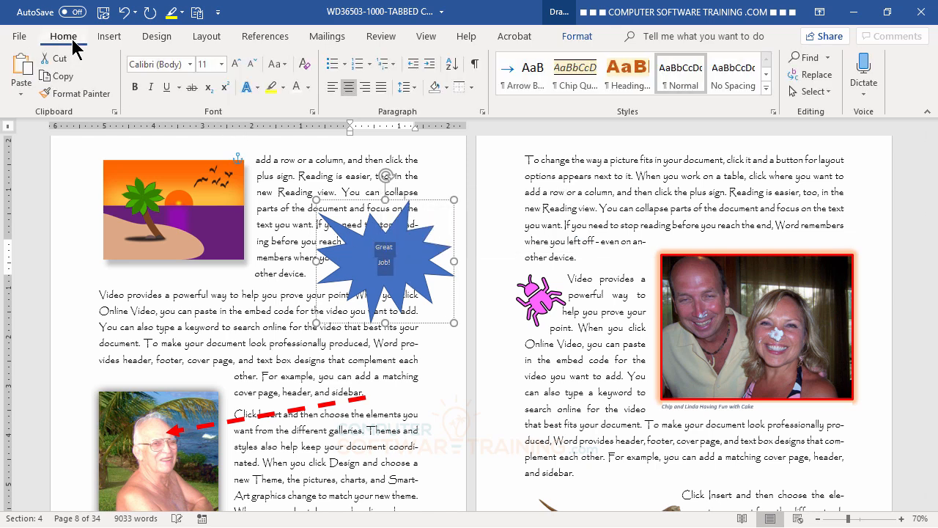
pyautogui.click(235, 64)
pyautogui.click(236, 64)
pyautogui.click(236, 64)
pyautogui.click(235, 65)
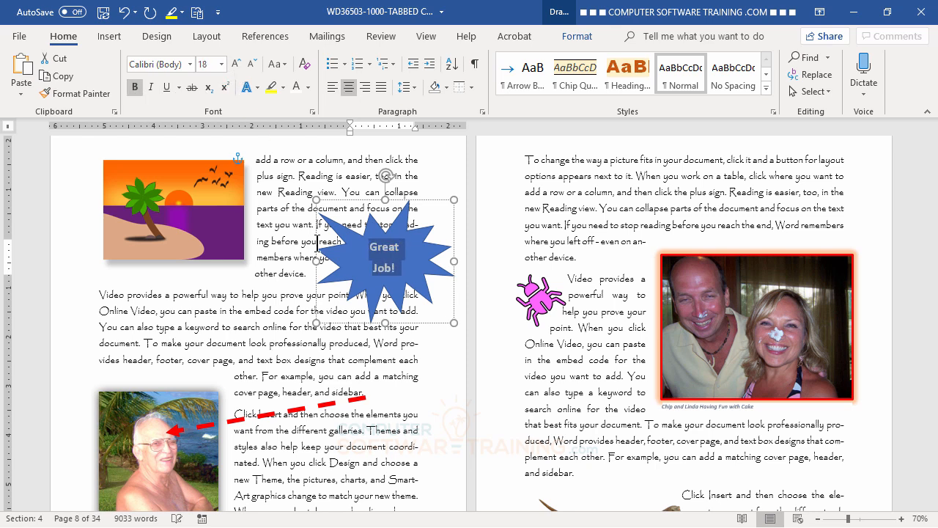
pyautogui.click(425, 382)
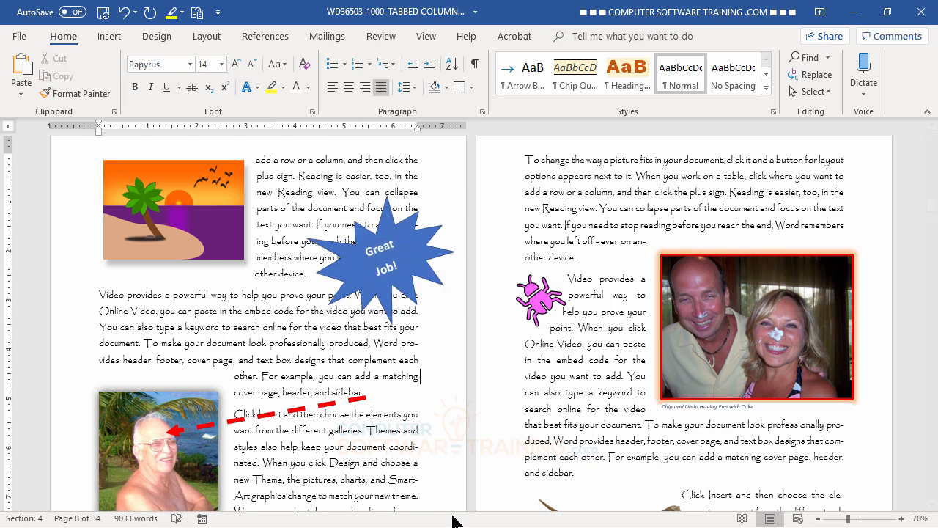
# Rotate the "Great Job!" explosion shape slightly back clockwise to reduce its tilt
pyautogui.click(394, 229)
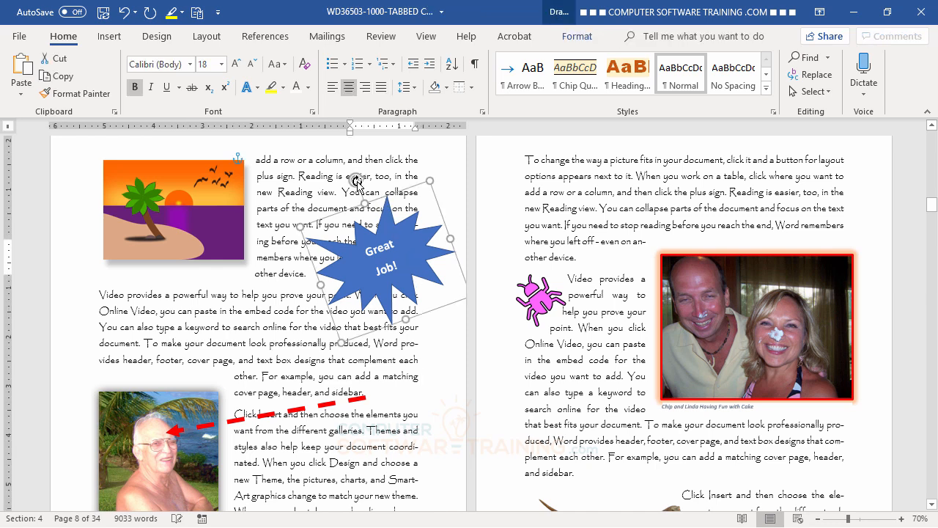
pyautogui.moveTo(355, 180)
pyautogui.mouseDown()
pyautogui.moveTo(407, 182)
pyautogui.moveTo(363, 180)
pyautogui.mouseUp()
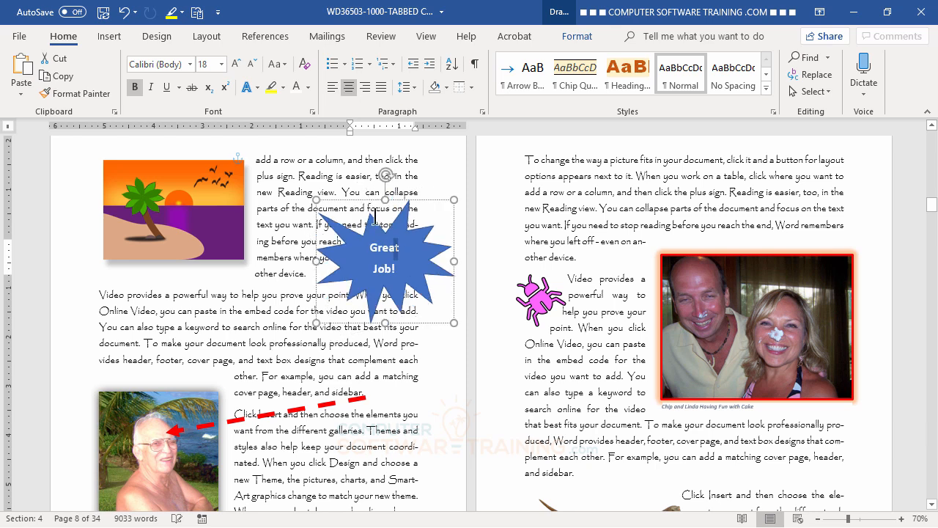
pyautogui.click(387, 218)
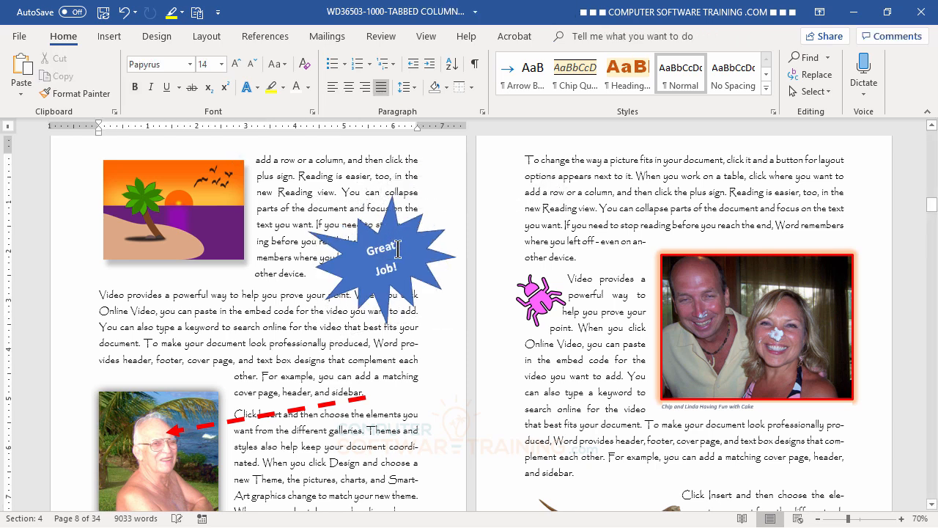
pyautogui.click(396, 249)
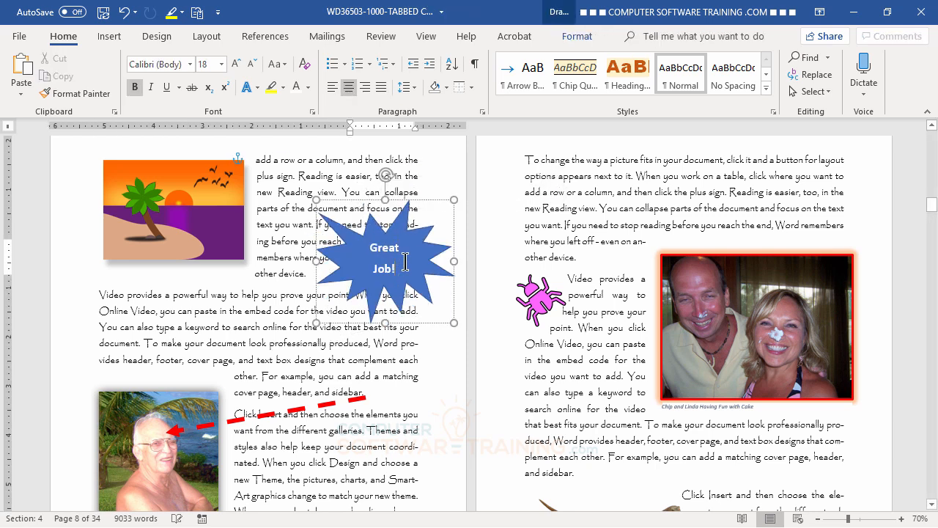
pyautogui.click(401, 201)
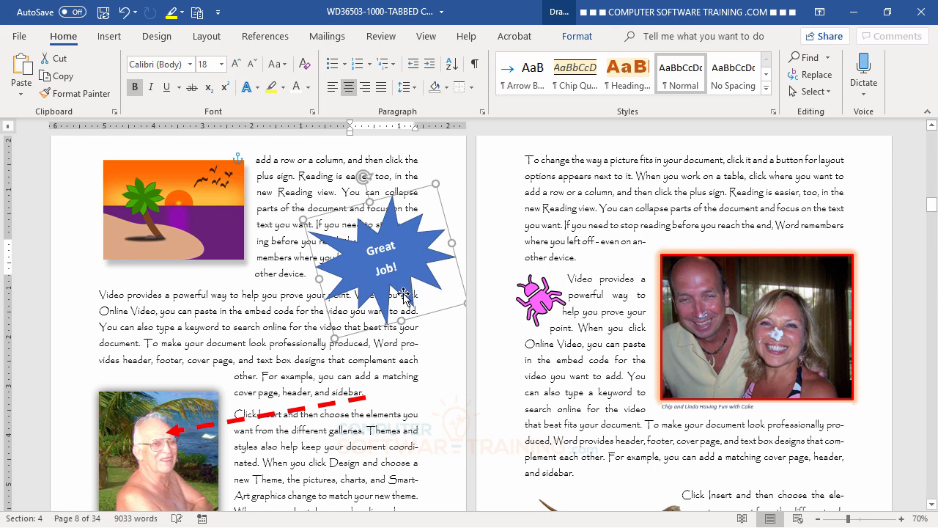
pyautogui.click(382, 250)
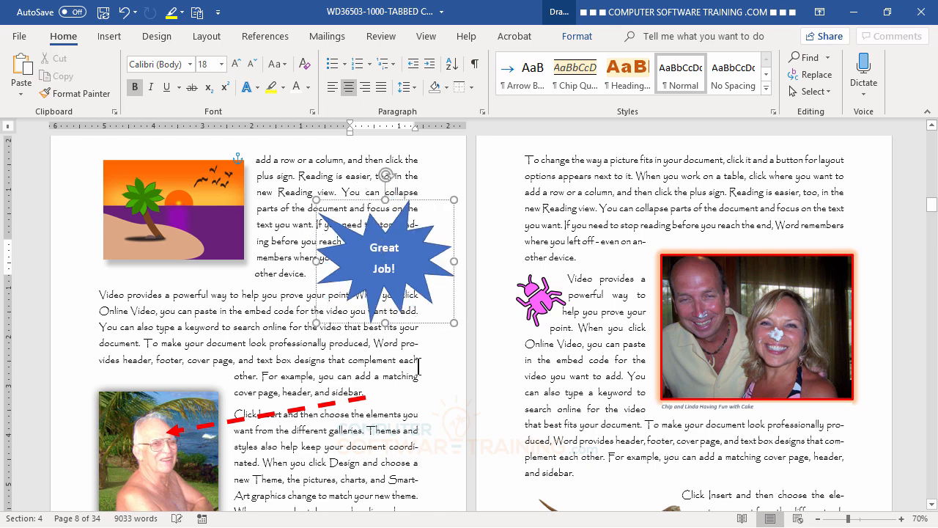
# Tilt the "Great Job!" explosion shape counterclockwise again and fill it with the light gradient variation that radiates from the center
pyautogui.click(435, 204)
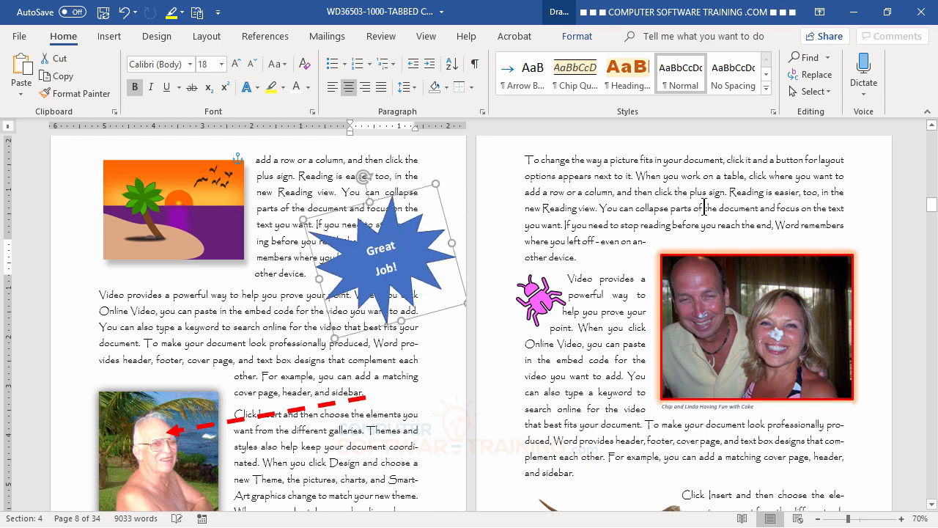
pyautogui.click(576, 36)
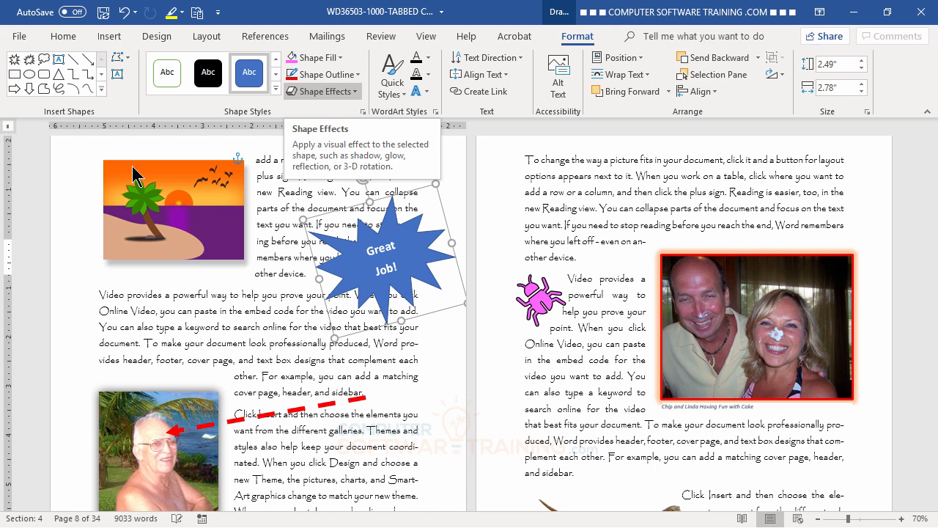
pyautogui.click(340, 58)
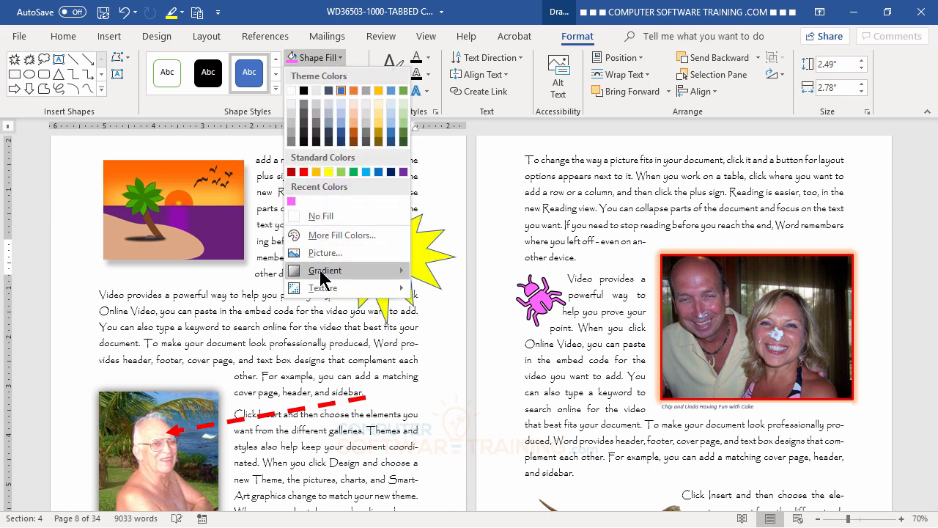
pyautogui.moveTo(322, 272)
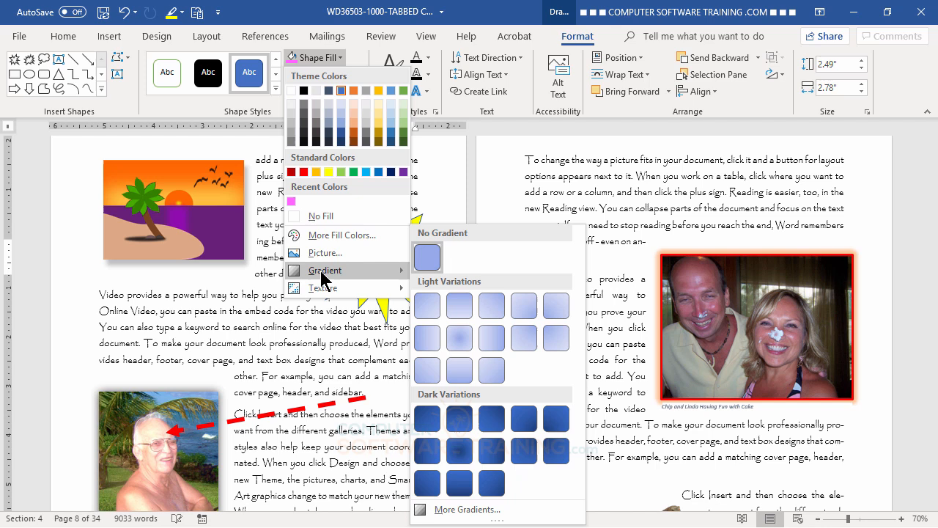
pyautogui.click(460, 342)
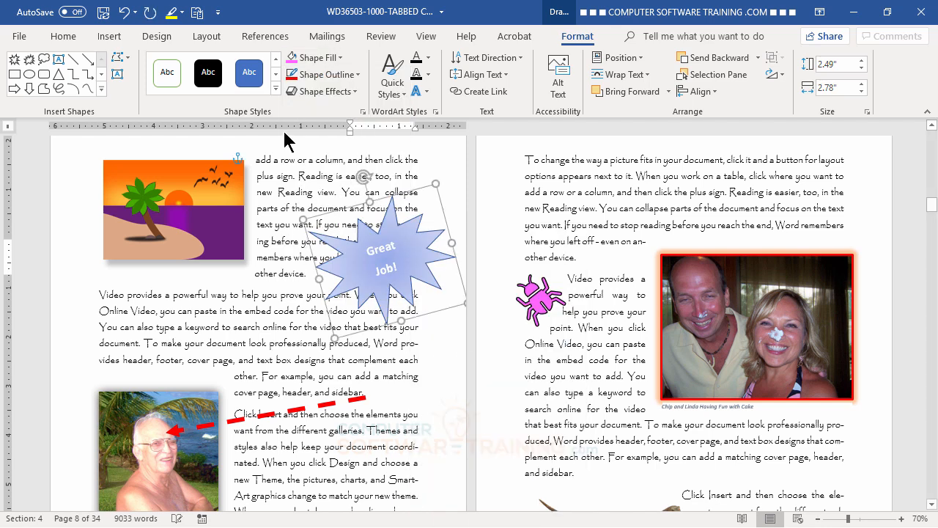
# Fill the explosion shape with the picture file fullwidth-image-slider-in-wordpress from the computer's Pictures folder
pyautogui.click(340, 58)
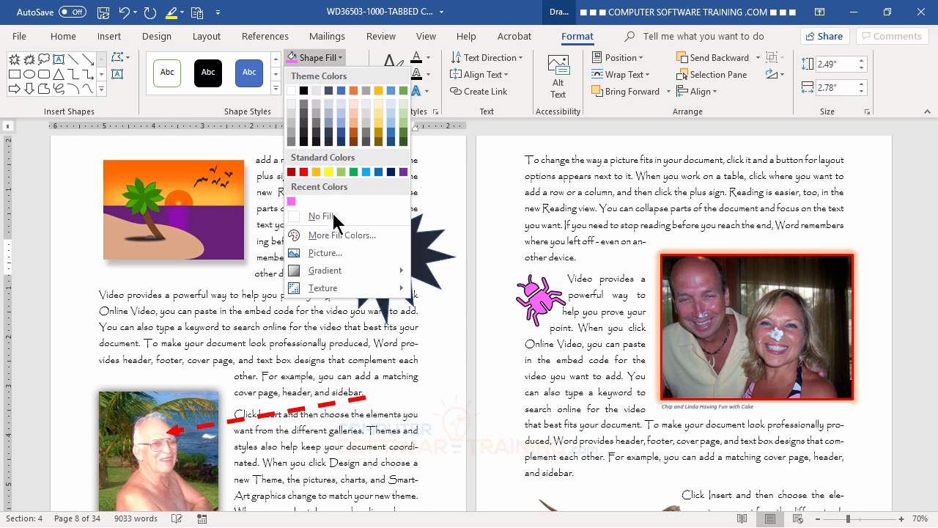
pyautogui.click(326, 253)
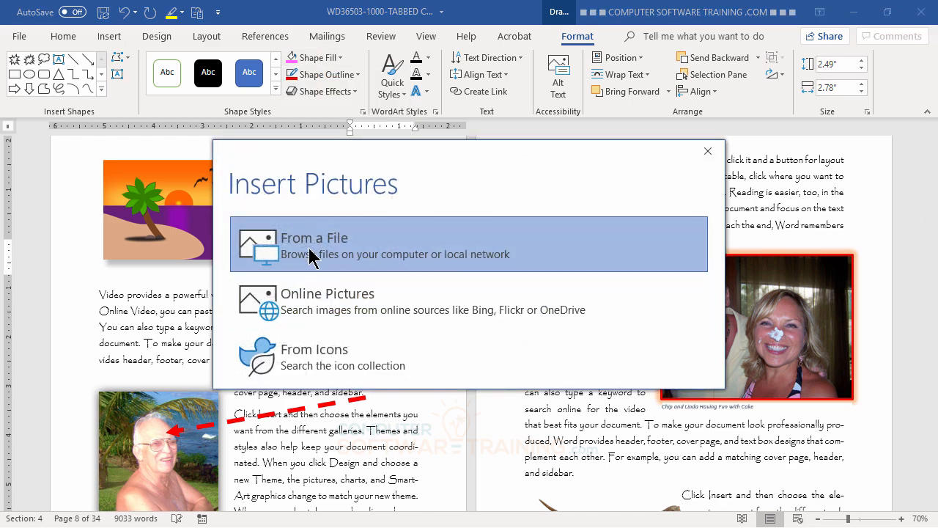
pyautogui.click(308, 247)
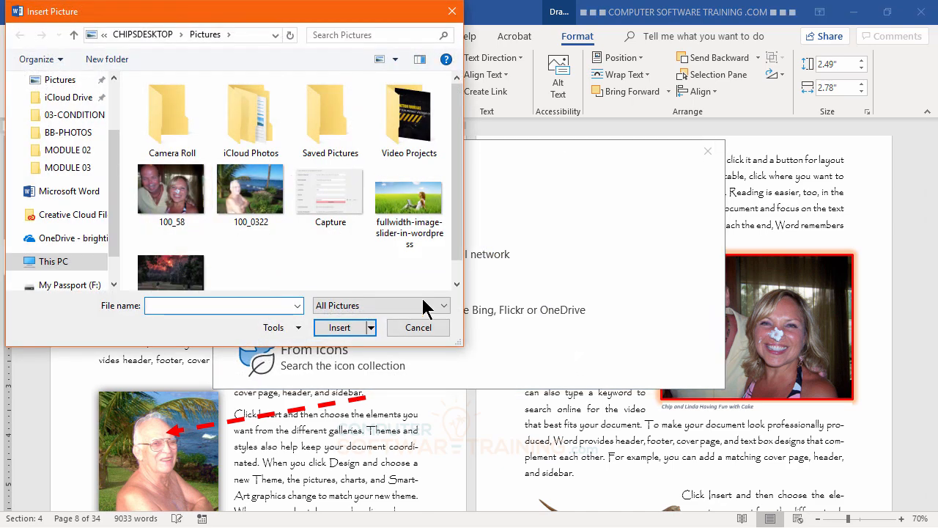
pyautogui.doubleClick(416, 209)
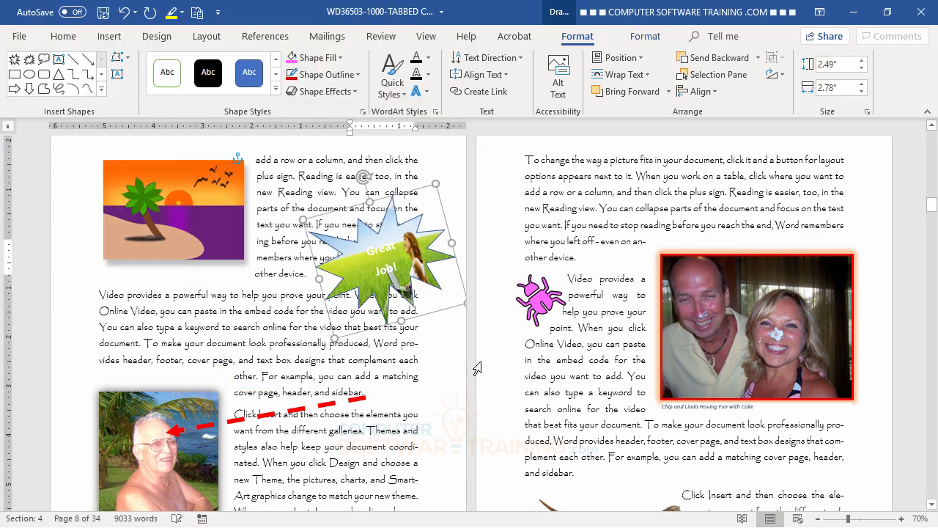
# Move the picture-filled explosion shape slightly down and to the left with a bit more tilt, and set its text wrapping to Tight
pyautogui.moveTo(383, 178); pyautogui.dragTo(359, 181)
pyautogui.moveTo(389, 223); pyautogui.dragTo(358, 248)
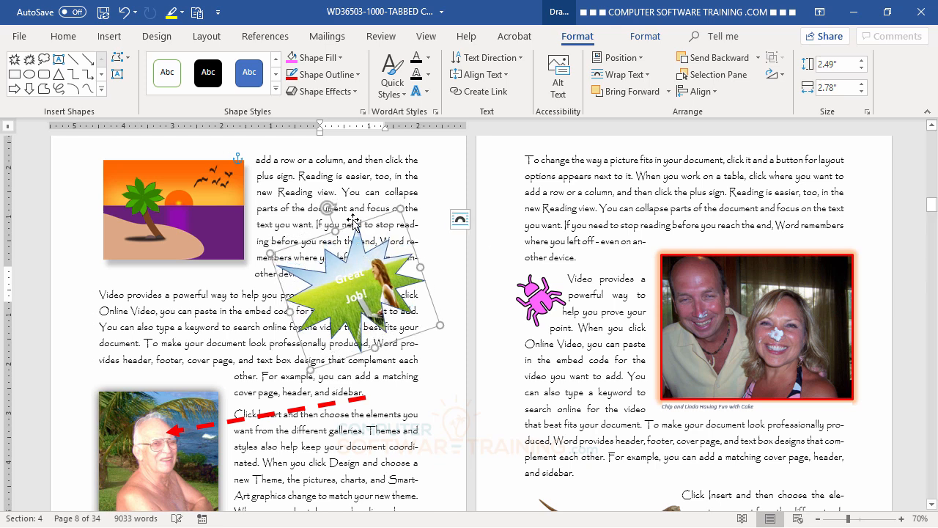
pyautogui.click(461, 224)
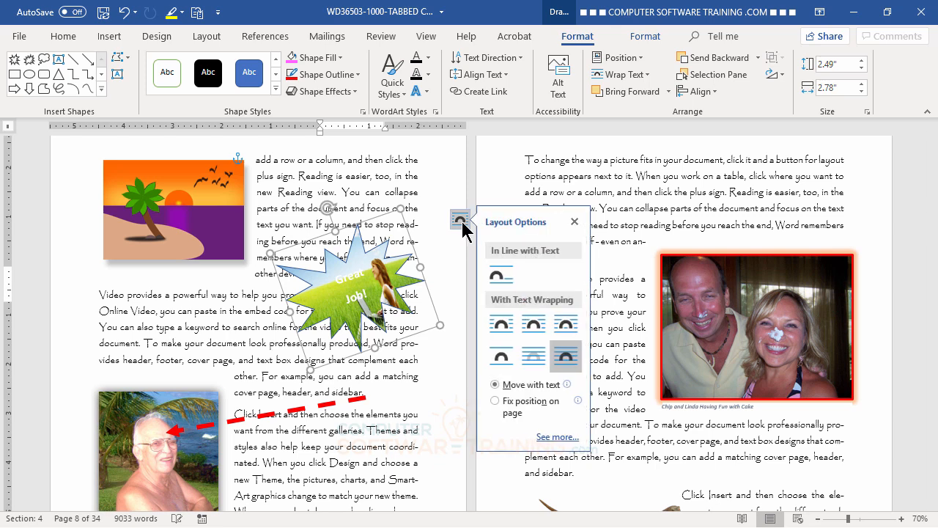
pyautogui.click(537, 324)
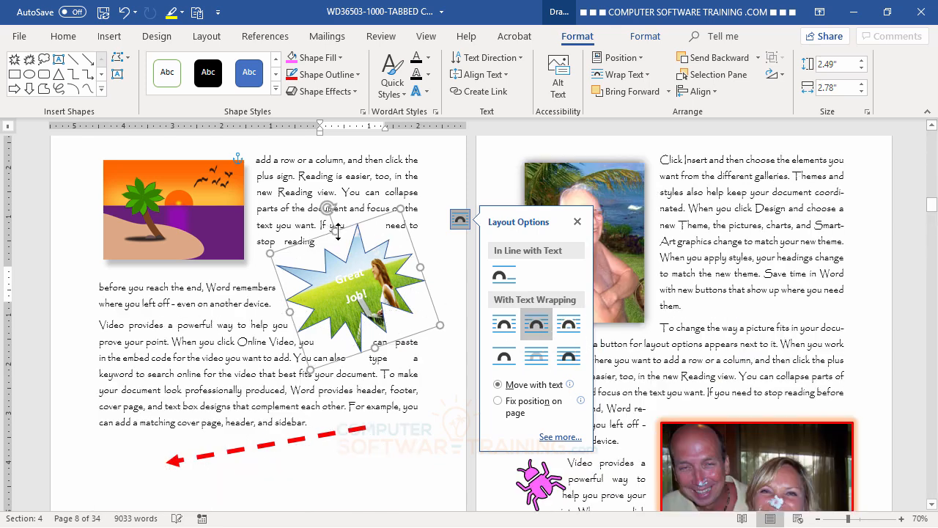
# Reposition the explosion shape within the text to test its wrapping, ending beside the opening paragraphs of the facing page
pyautogui.moveTo(372, 221); pyautogui.dragTo(579, 382)
pyautogui.moveTo(508, 300); pyautogui.dragTo(372, 211)
pyautogui.moveTo(371, 239); pyautogui.dragTo(345, 241)
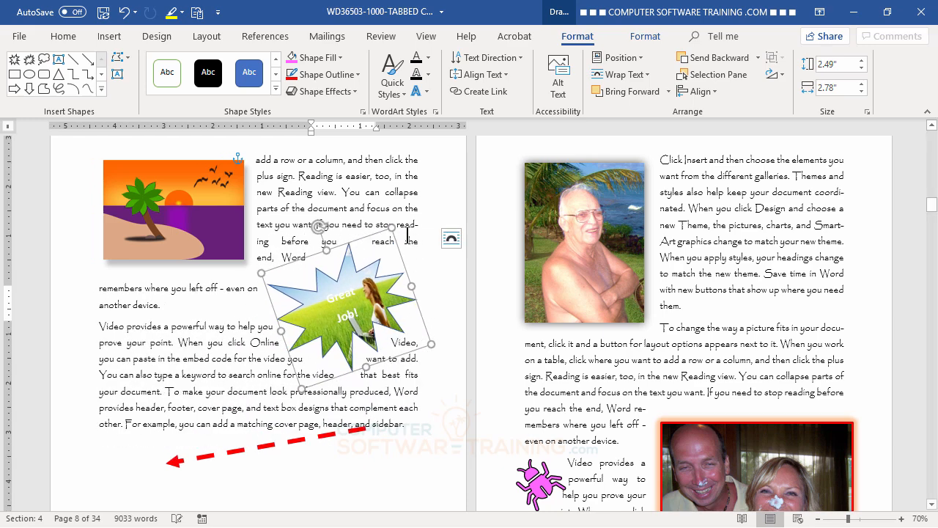
pyautogui.moveTo(374, 239); pyautogui.dragTo(388, 239)
pyautogui.moveTo(528, 218); pyautogui.dragTo(833, 205)
pyautogui.click(577, 295)
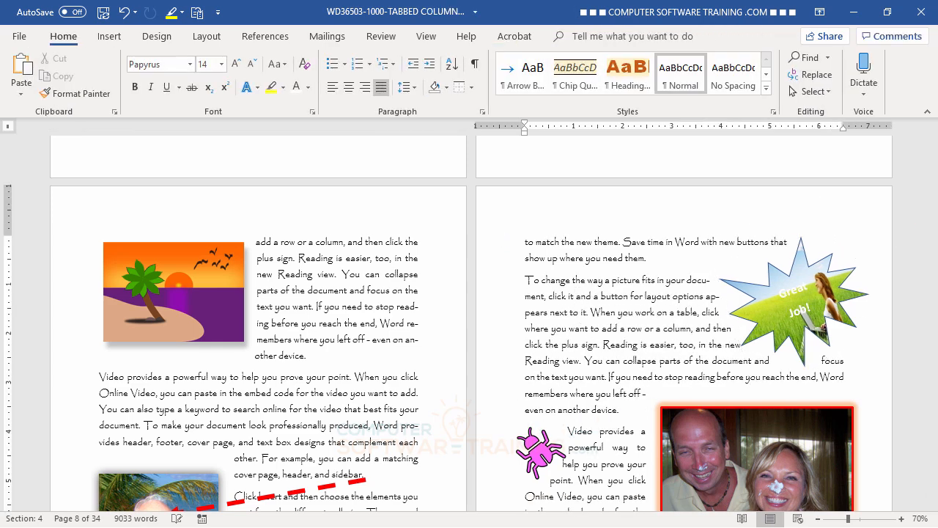
# Move the explosion shape from the facing page back to the lower right of the palm-tree picture
pyautogui.click(815, 276)
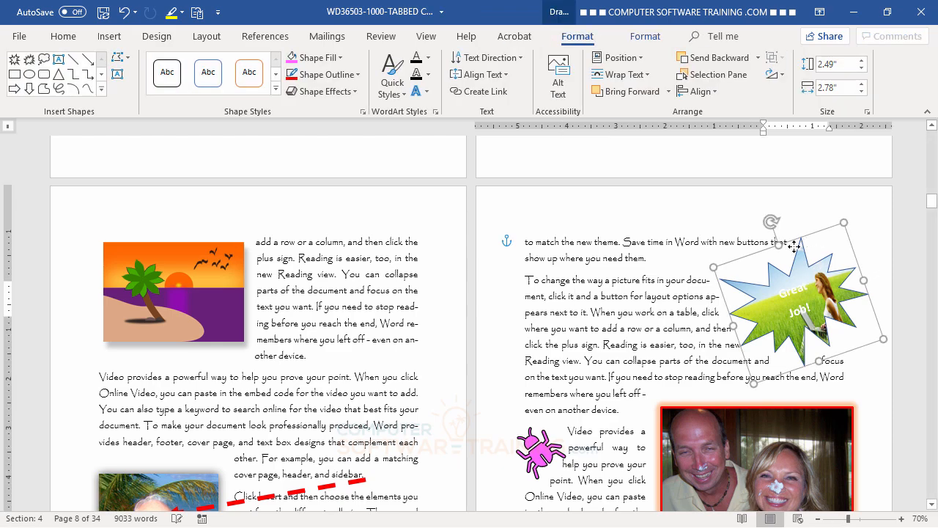
pyautogui.moveTo(793, 247); pyautogui.dragTo(368, 306)
pyautogui.scroll(-4, 781, 370)
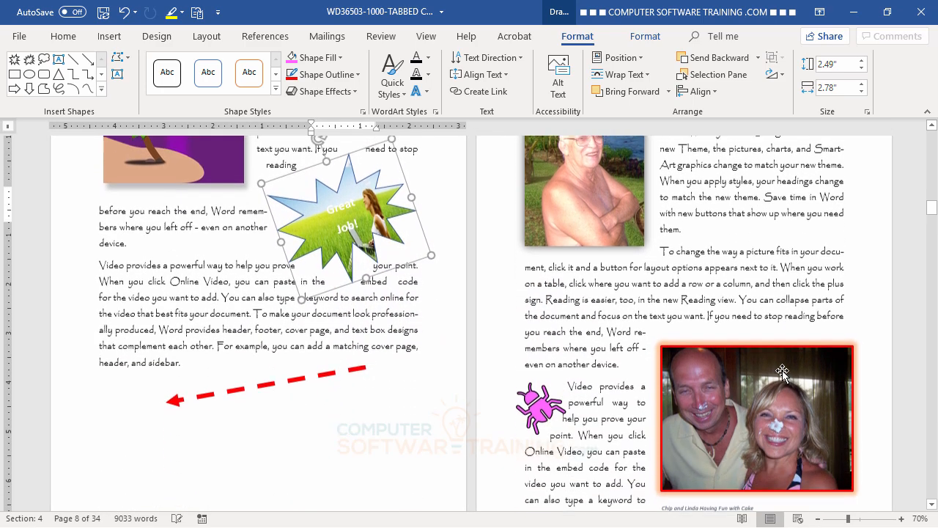
pyautogui.scroll(-1, 788, 382)
pyautogui.scroll(2, 799, 300)
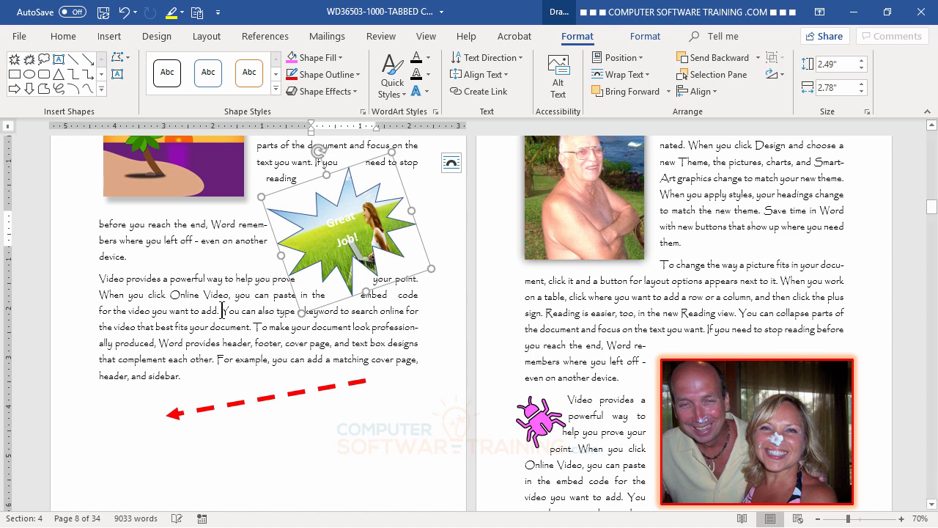
# Draw a thought-bubble callout about 2.47" by 2.04" above the woman's head in the couple photo, containing "Who is this I married?!!"
pyautogui.click(110, 38)
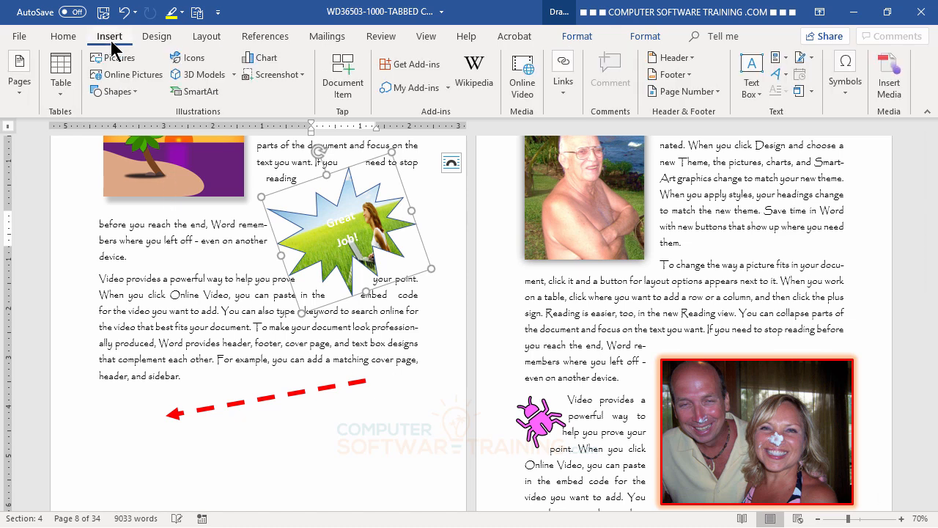
pyautogui.click(120, 91)
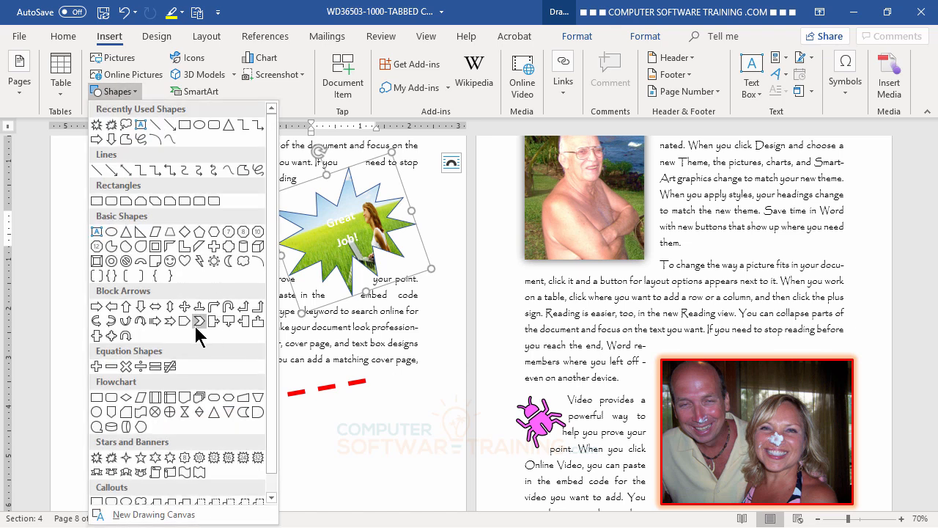
pyautogui.scroll(-1, 199, 335)
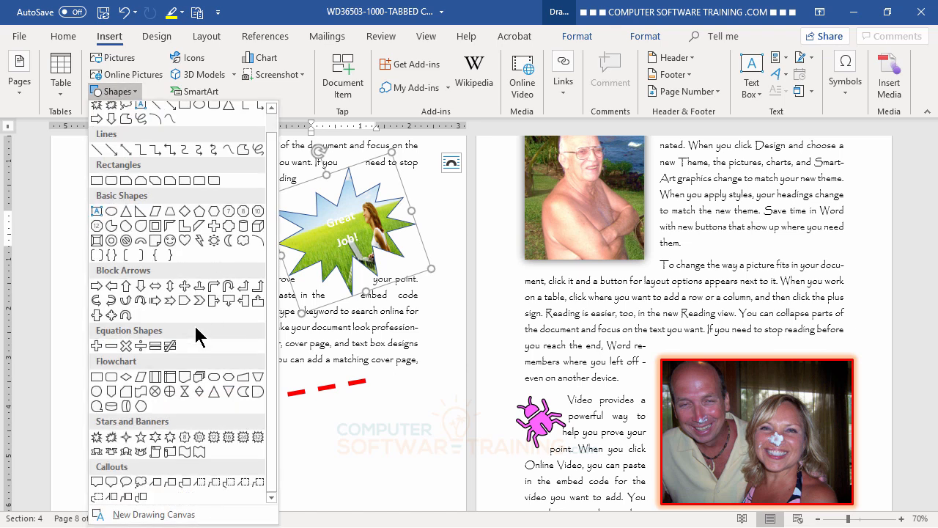
pyautogui.click(141, 484)
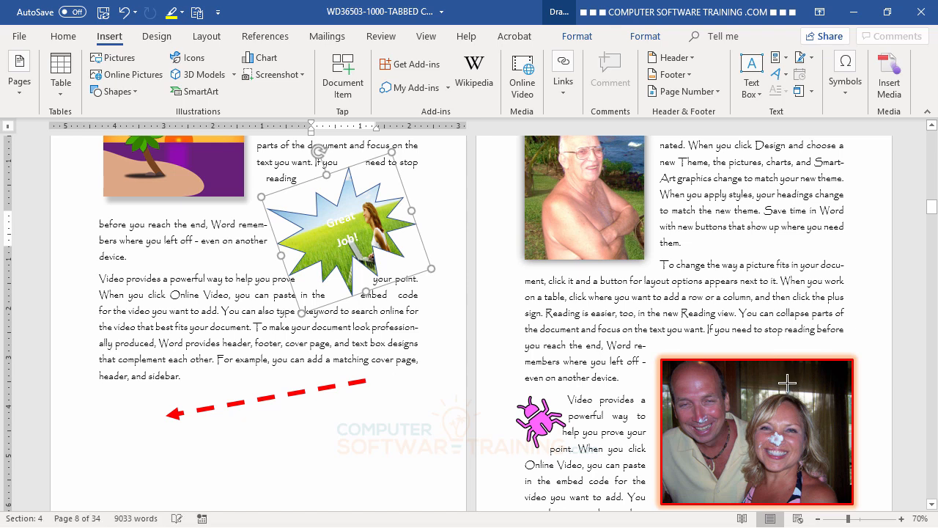
pyautogui.moveTo(787, 381)
pyautogui.mouseDown()
pyautogui.moveTo(792, 331)
pyautogui.moveTo(685, 272)
pyautogui.moveTo(794, 257)
pyautogui.mouseUp()
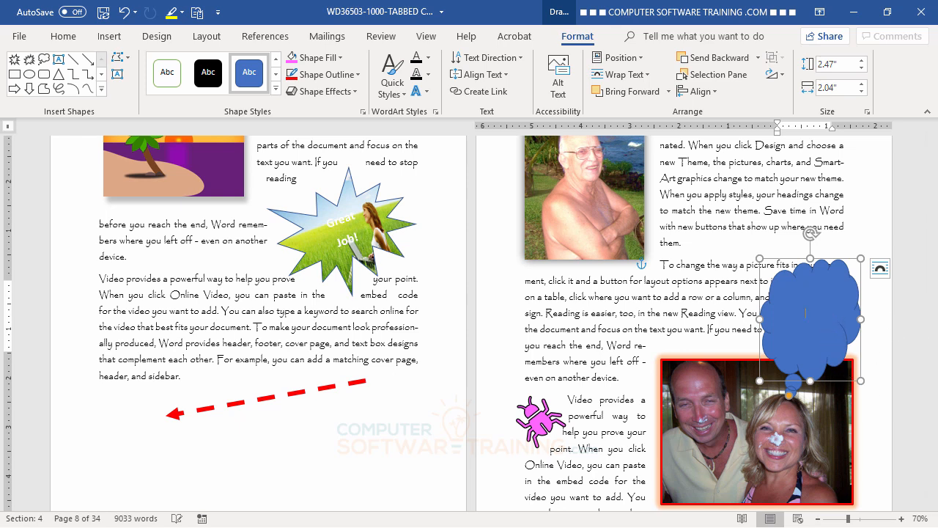
pyautogui.write('Who is this I married?!!')
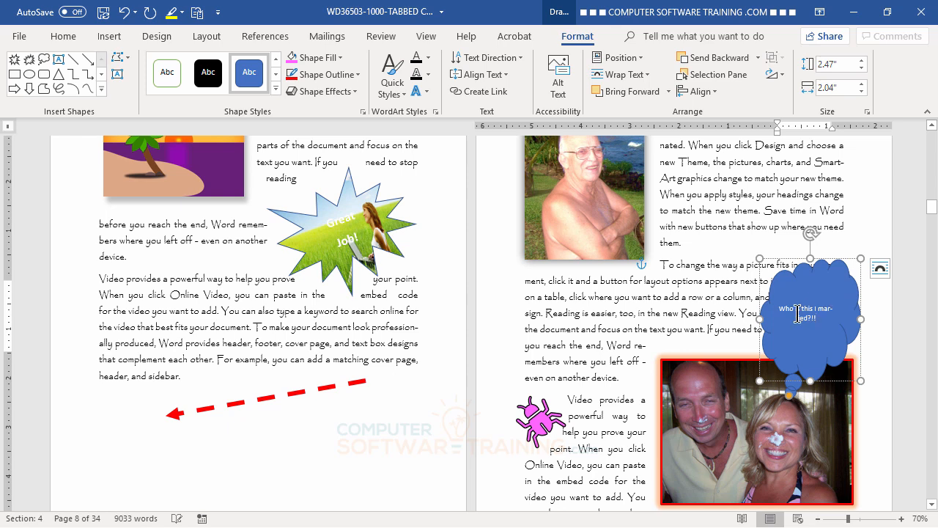
# Set the thought bubble's text size to 16 pt
pyautogui.moveTo(781, 308); pyautogui.dragTo(814, 341)
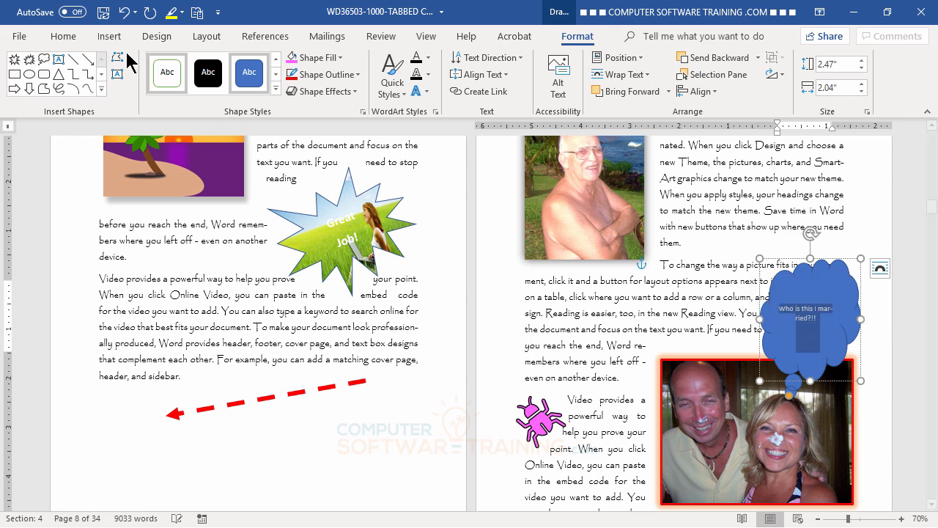
pyautogui.click(65, 37)
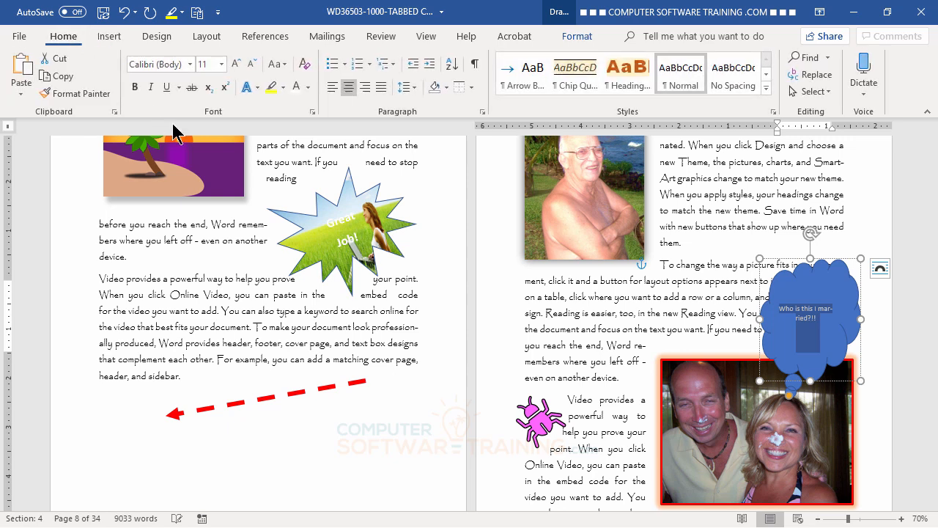
pyautogui.click(235, 64)
pyautogui.click(236, 63)
pyautogui.click(236, 63)
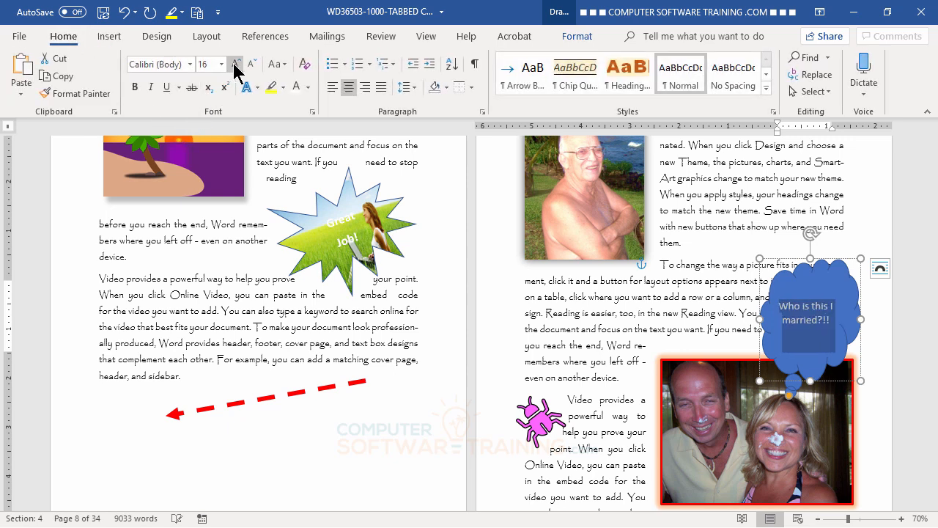
pyautogui.click(236, 64)
pyautogui.click(235, 64)
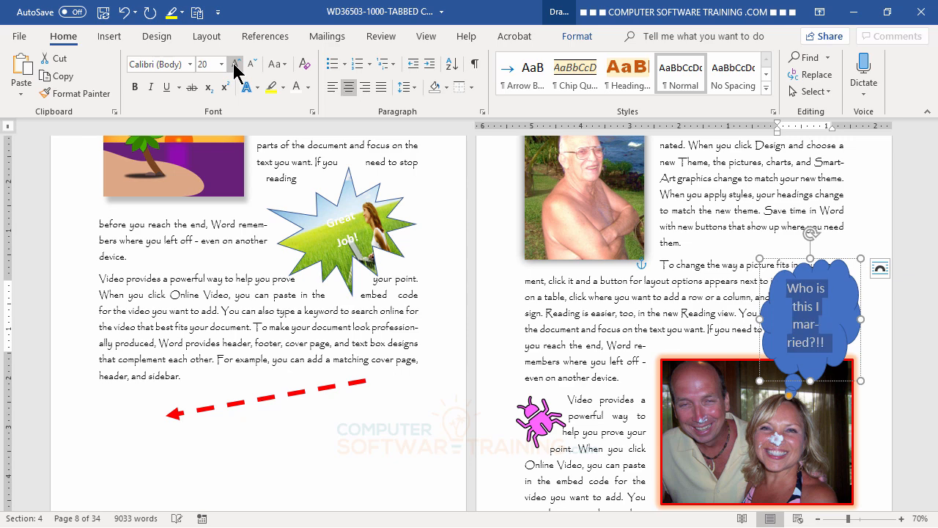
pyautogui.click(251, 64)
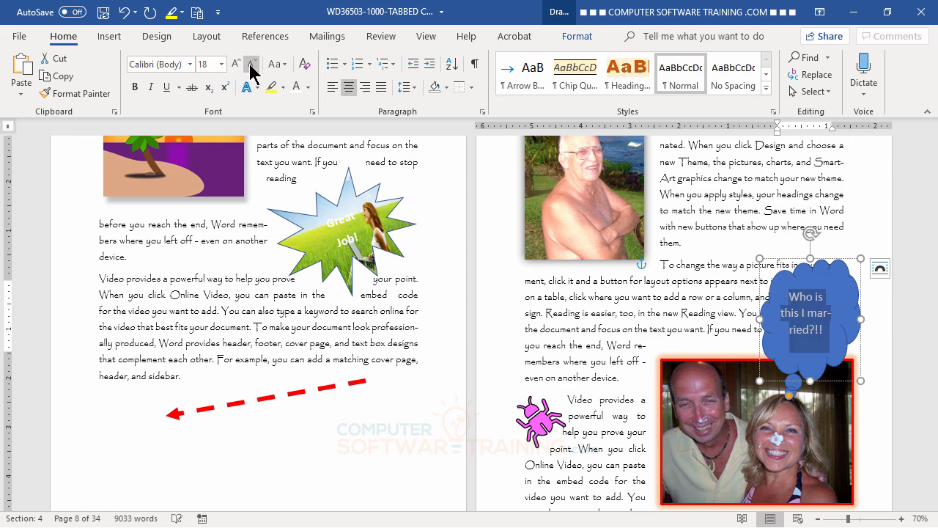
pyautogui.click(251, 64)
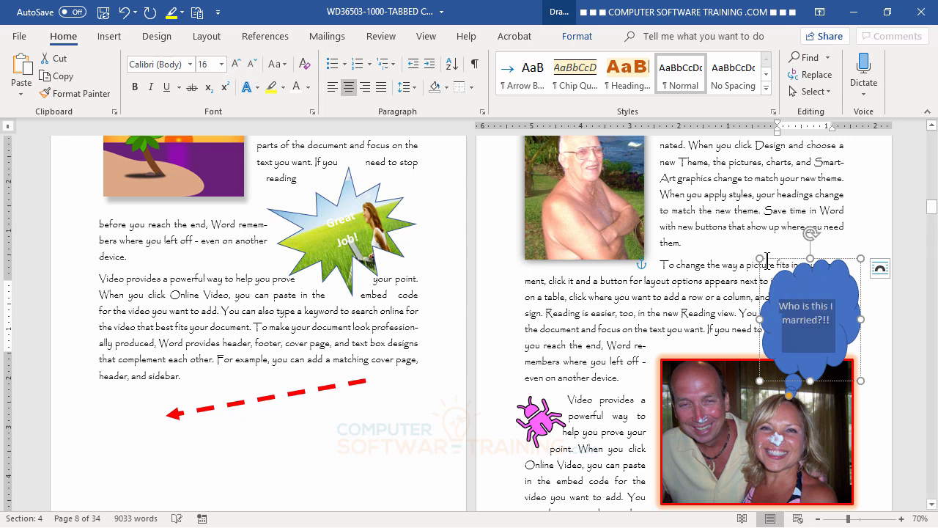
pyautogui.click(780, 181)
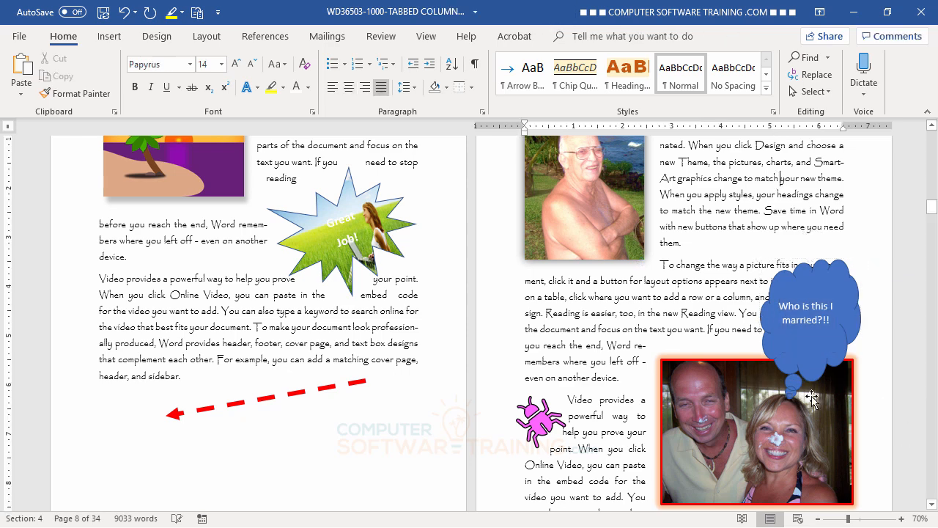
# Rotate the thought bubble slightly counterclockwise above the couple photo
pyautogui.click(792, 306)
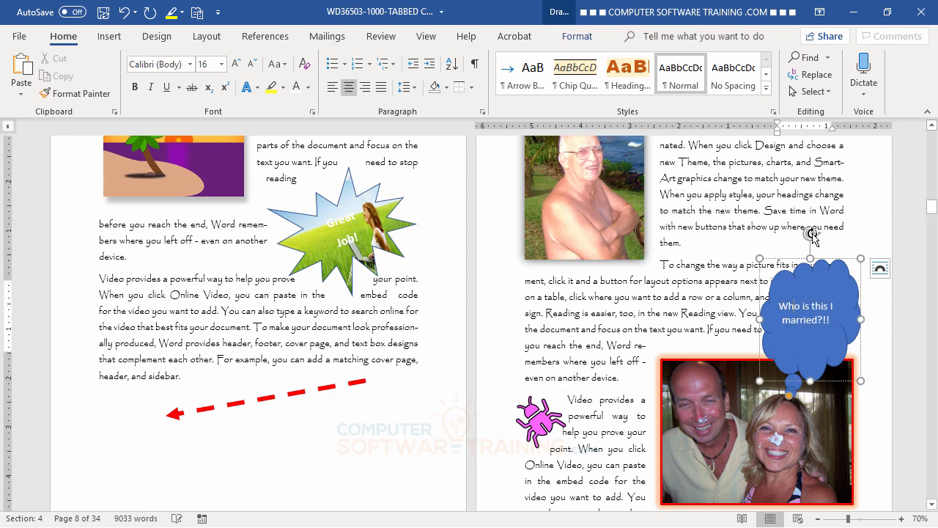
pyautogui.moveTo(810, 235); pyautogui.dragTo(799, 236)
pyautogui.click(808, 195)
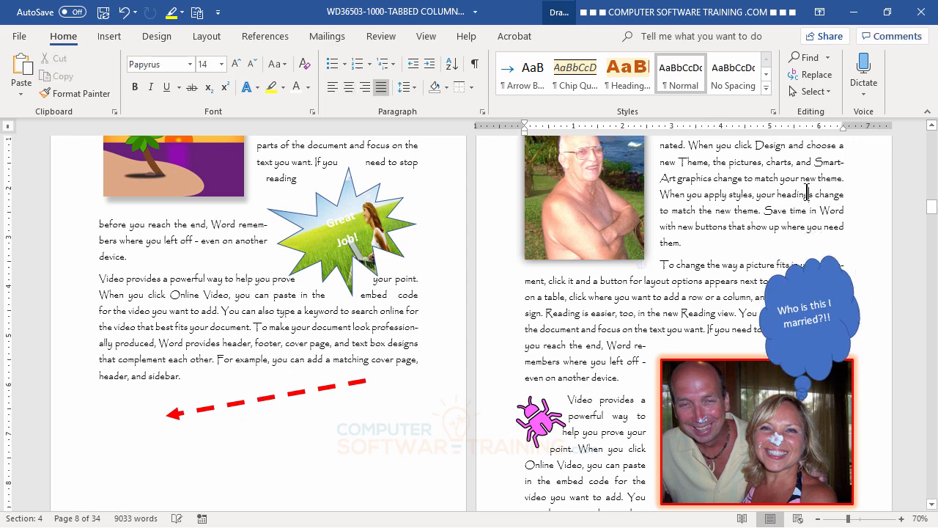
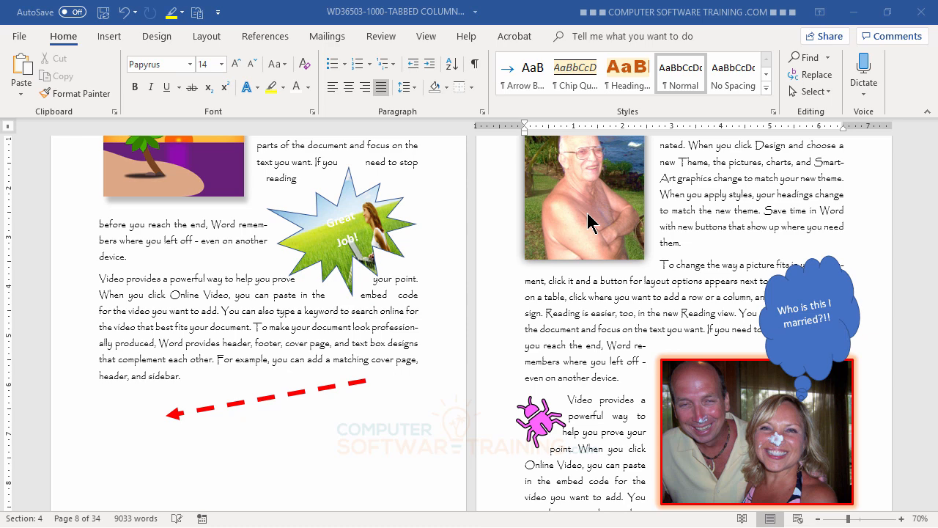
# Display the document formatting commands and place an annotated screenshot of them in the text below the palm-tree picture
pyautogui.click(158, 38)
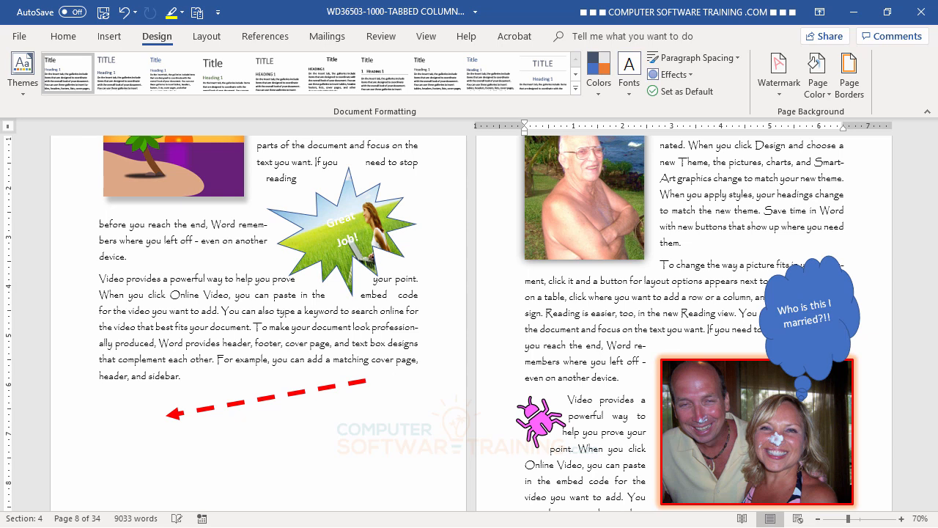
pyautogui.hotkey('alt', 'Tab')
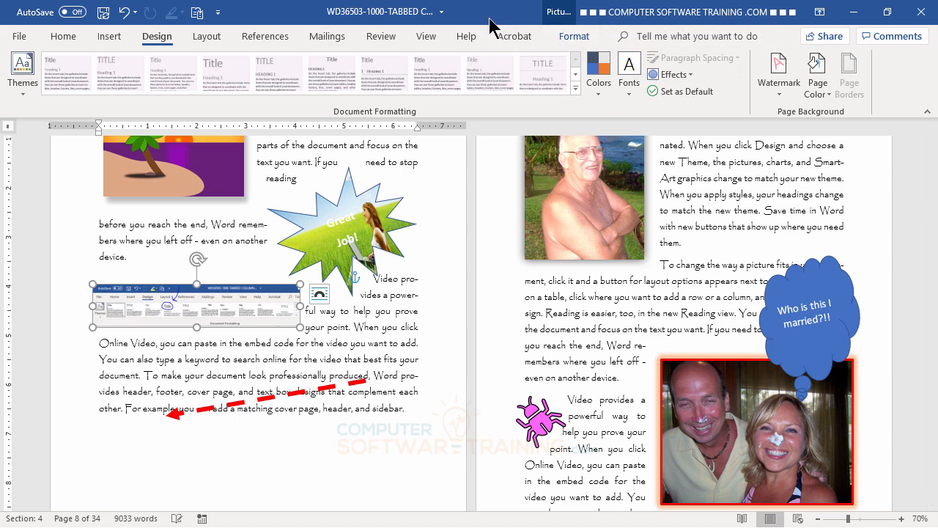
# Minimize the document, capture a rectangular snip of the farmhouse and windmill on the desktop with Snipping Tool, and close the tool
pyautogui.click(854, 12)
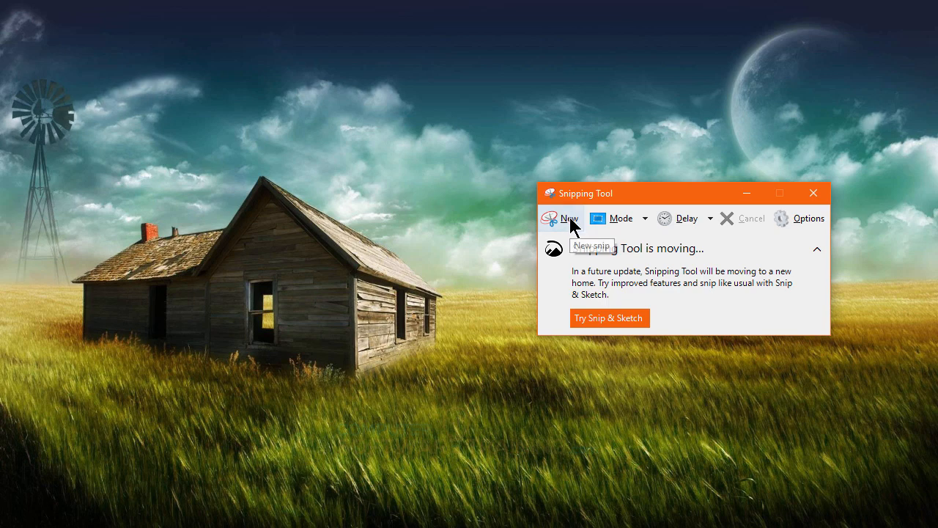
pyautogui.click(645, 218)
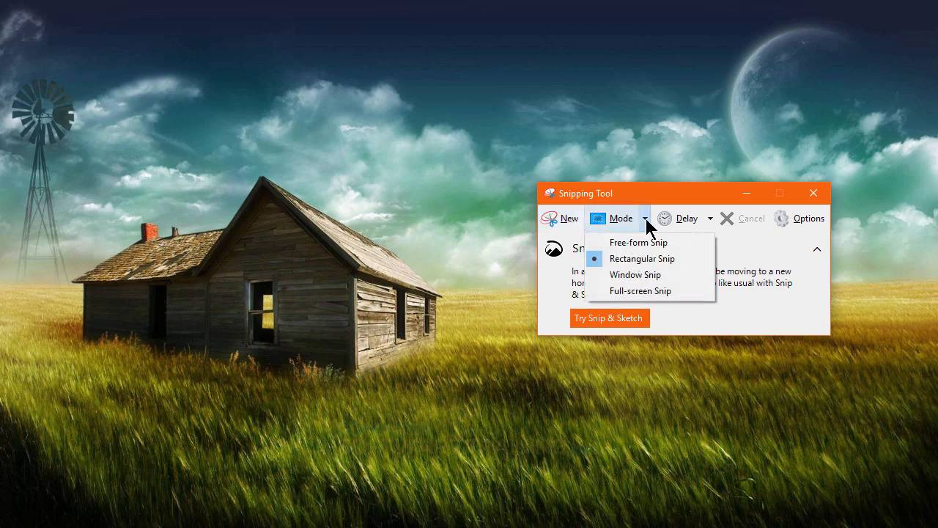
pyautogui.click(646, 219)
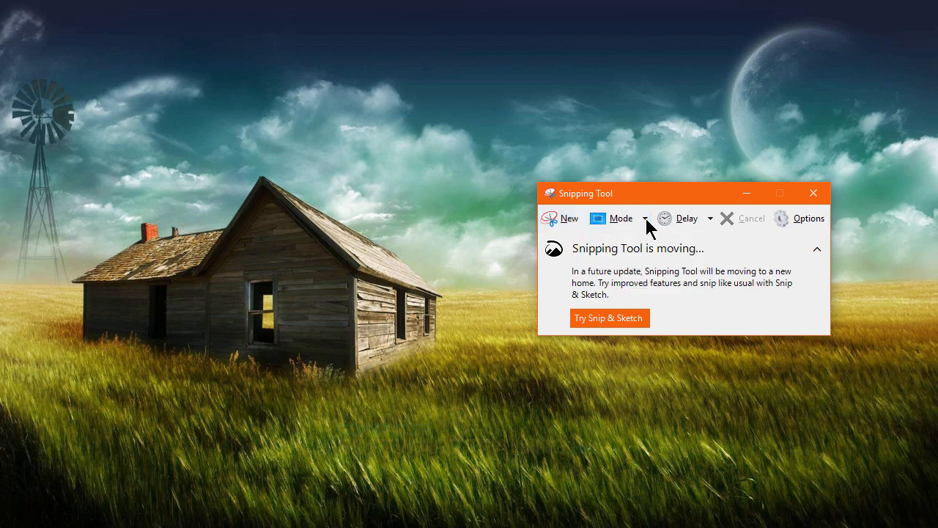
pyautogui.click(560, 219)
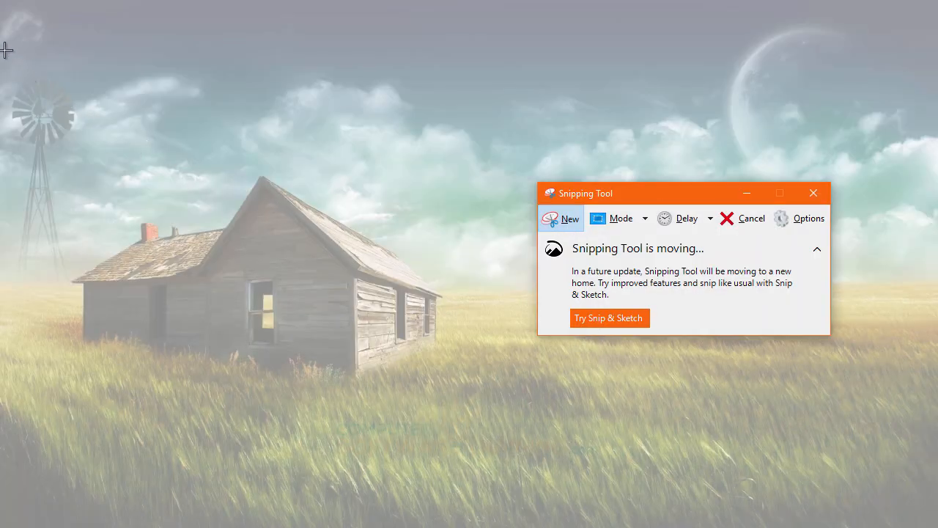
pyautogui.moveTo(3, 35); pyautogui.dragTo(525, 401)
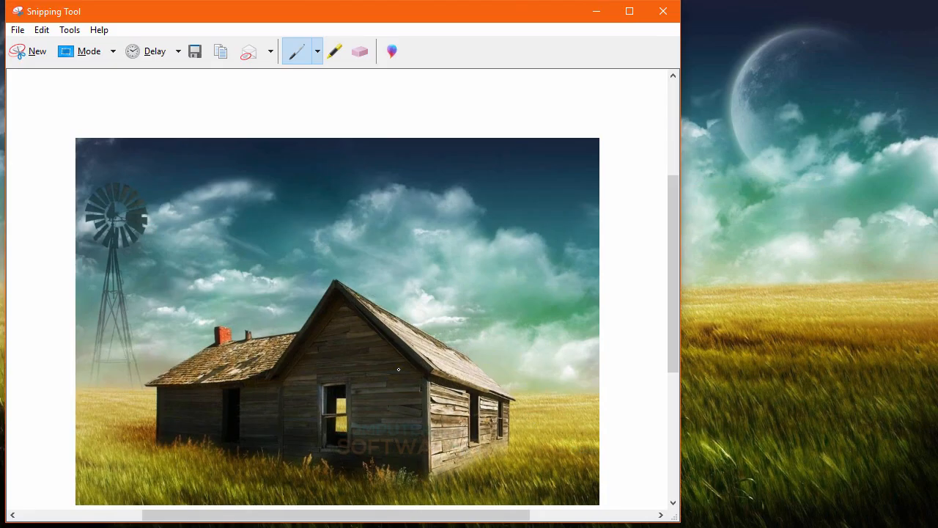
pyautogui.click(668, 13)
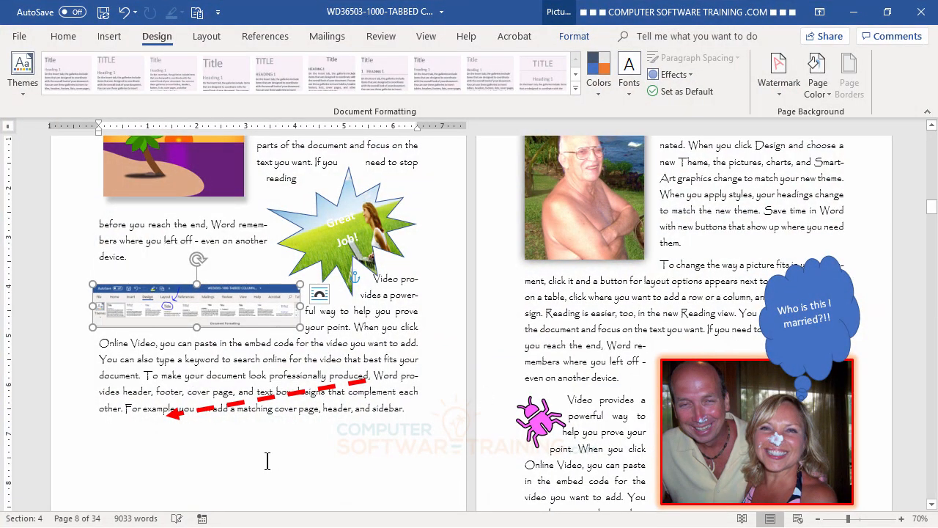
# Paste the farmhouse snip before the "Click Insert" paragraph at the start of the page after the dinosaur page
pyautogui.scroll(-4, 495, 336)
pyautogui.scroll(-5, 495, 336)
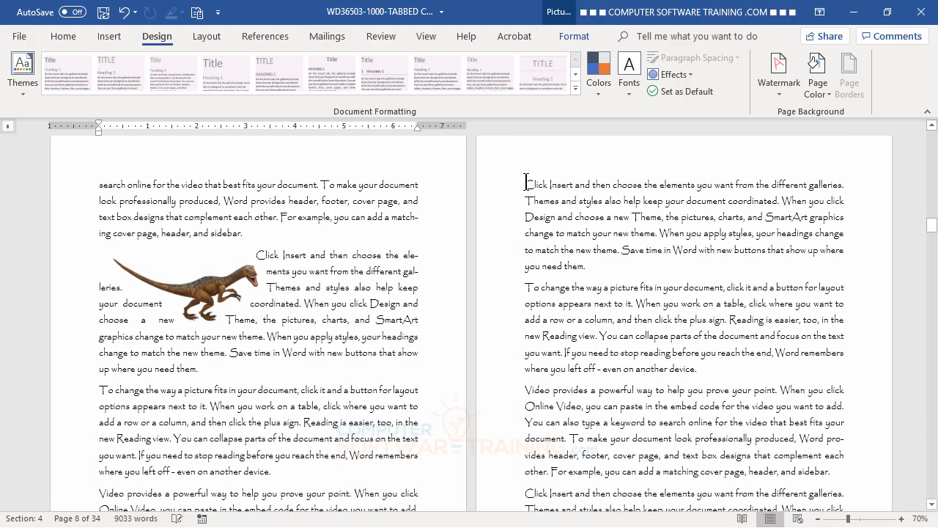
pyautogui.rightClick(526, 183)
pyautogui.click(584, 245)
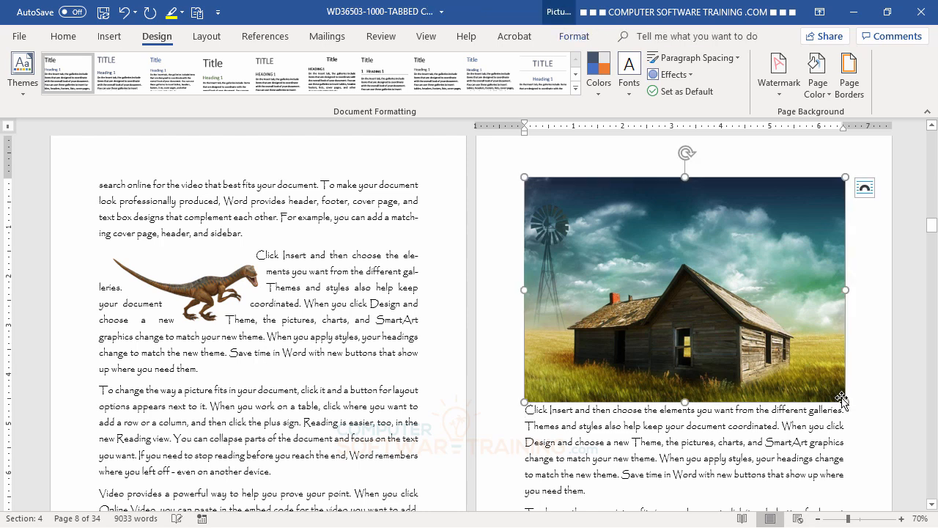
# Shrink the farmhouse picture to about 3.8" wide, apply Square text wrapping and place it at the right of the page's first paragraph
pyautogui.moveTo(844, 401); pyautogui.dragTo(672, 317)
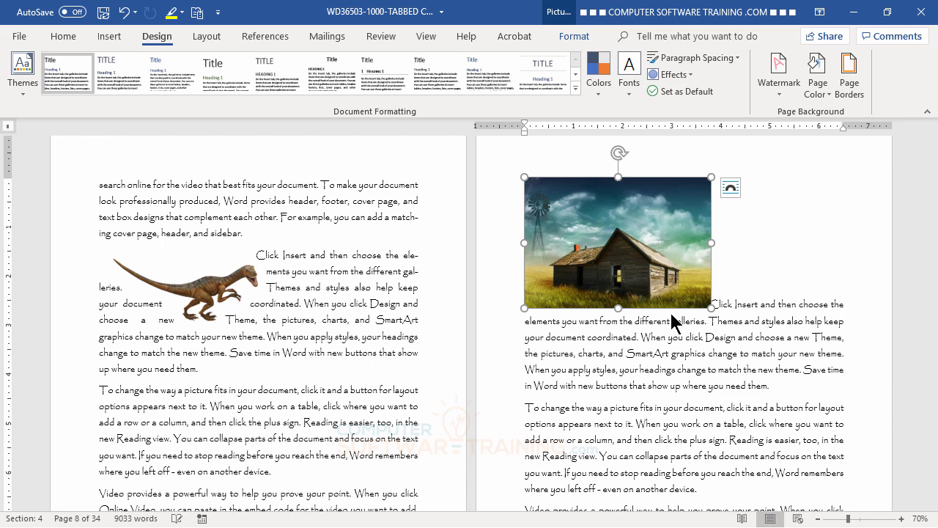
pyautogui.click(731, 189)
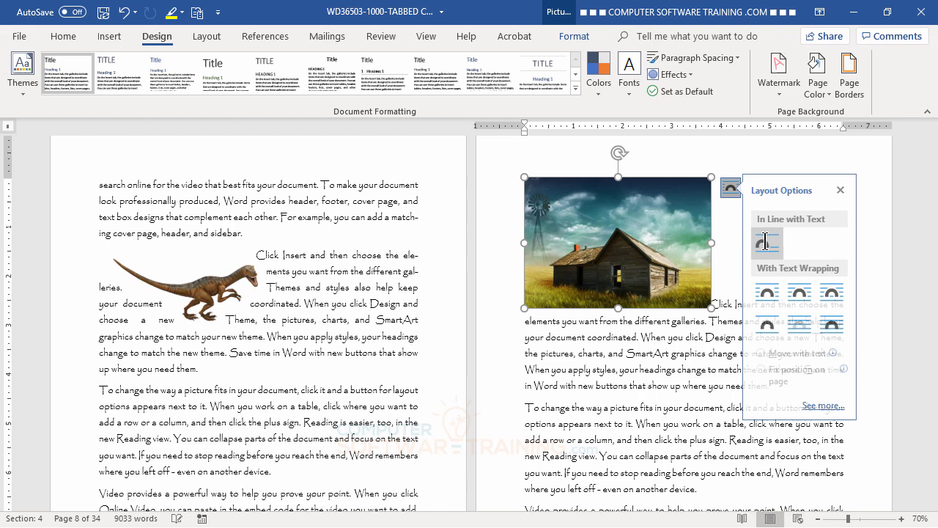
pyautogui.click(778, 299)
pyautogui.moveTo(622, 240); pyautogui.dragTo(784, 190)
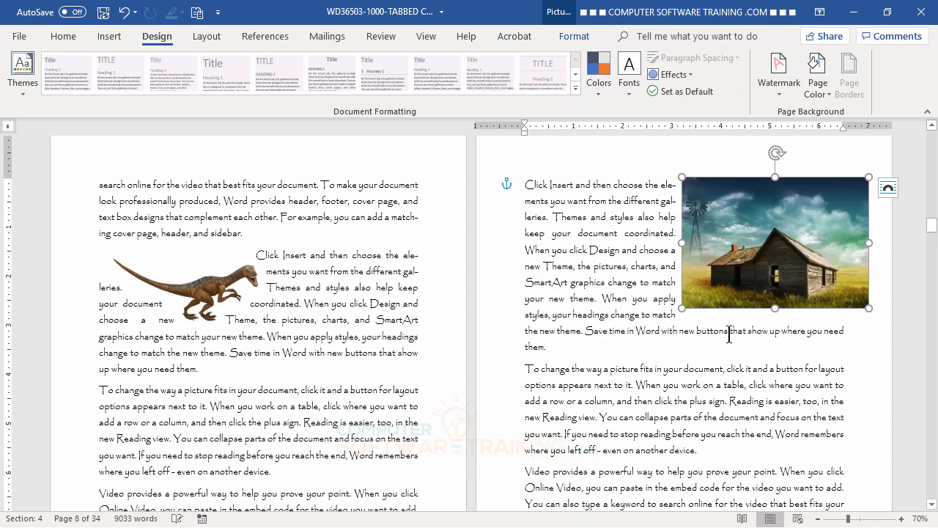
pyautogui.click(726, 384)
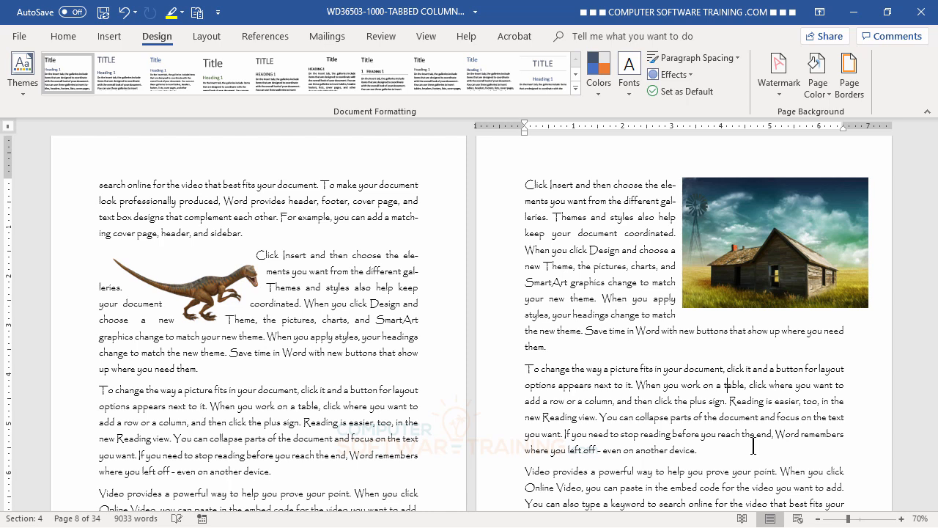
# Review the options for inserting a screenshot, including the available windows and Screen Clipping
pyautogui.click(109, 38)
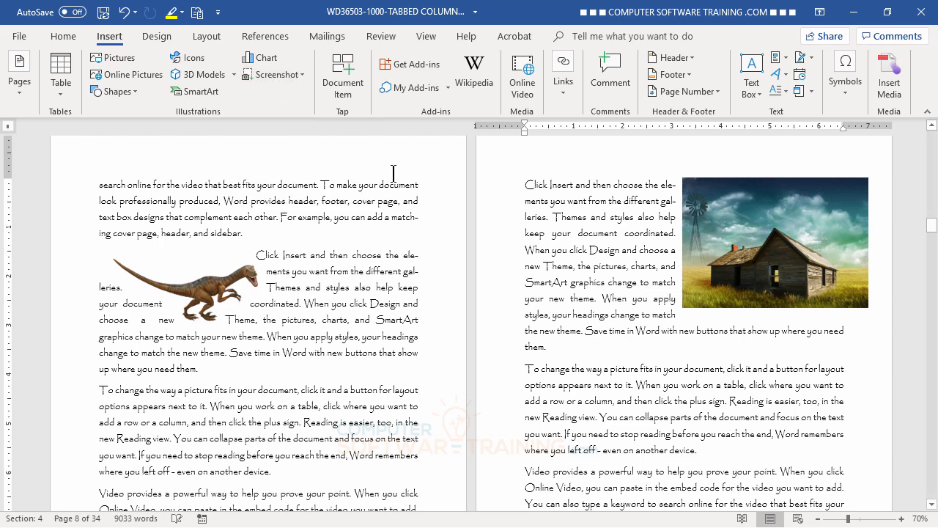
pyautogui.click(282, 78)
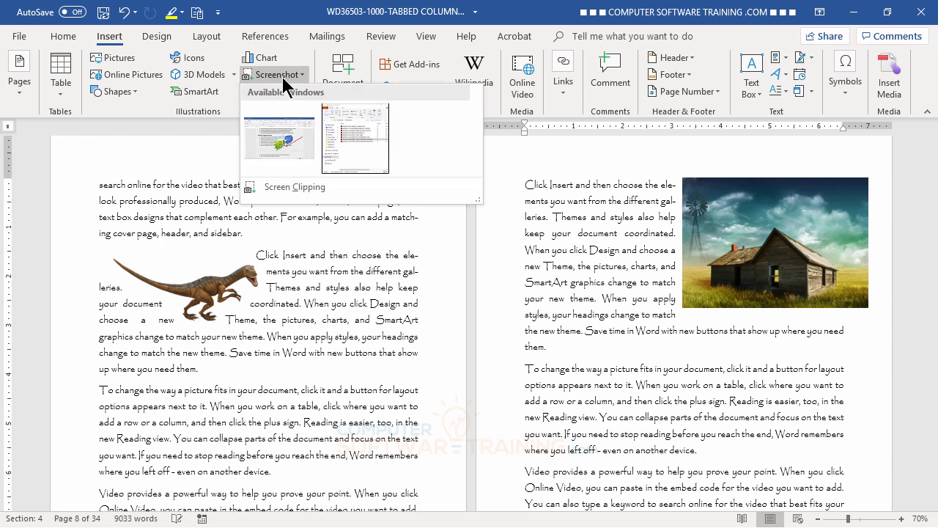
pyautogui.click(286, 187)
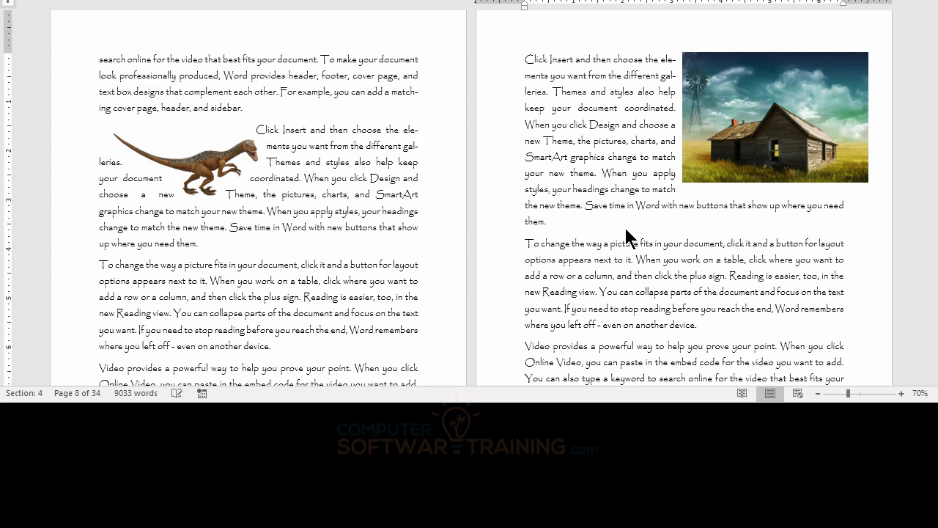
# Start inserting an online video before the paragraph below the dinosaur, and copy the share link of YouTube's "Best Onsite Computer Software Training" video
pyautogui.scroll(-3, 626, 230)
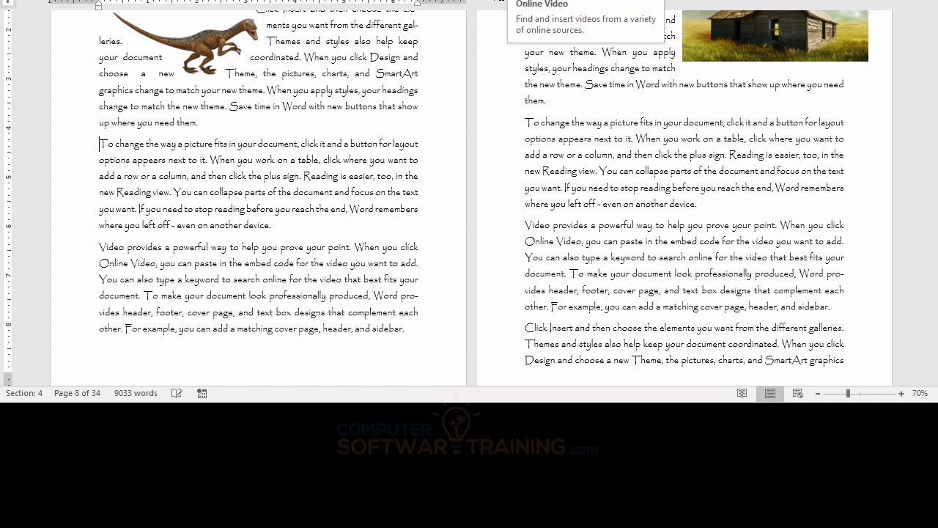
pyautogui.click(512, 0)
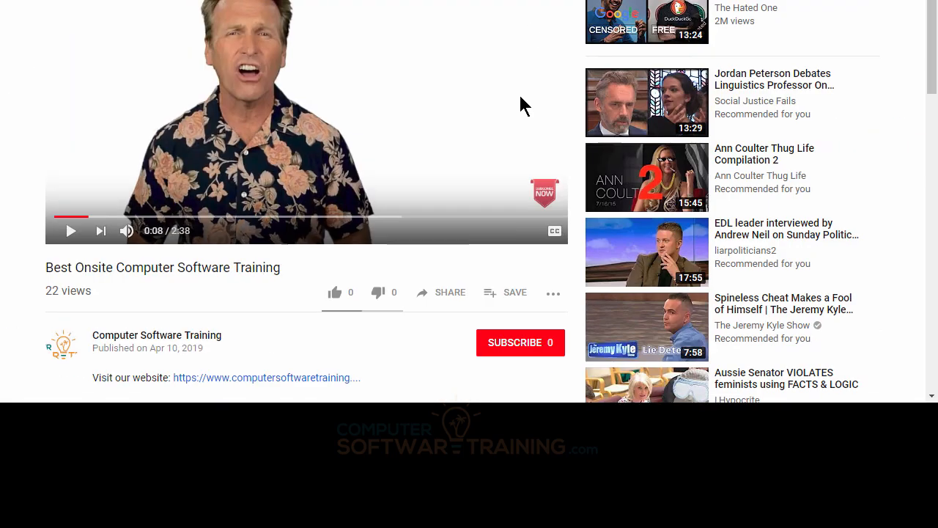
pyautogui.scroll(-3, 408, 334)
pyautogui.scroll(2, 406, 323)
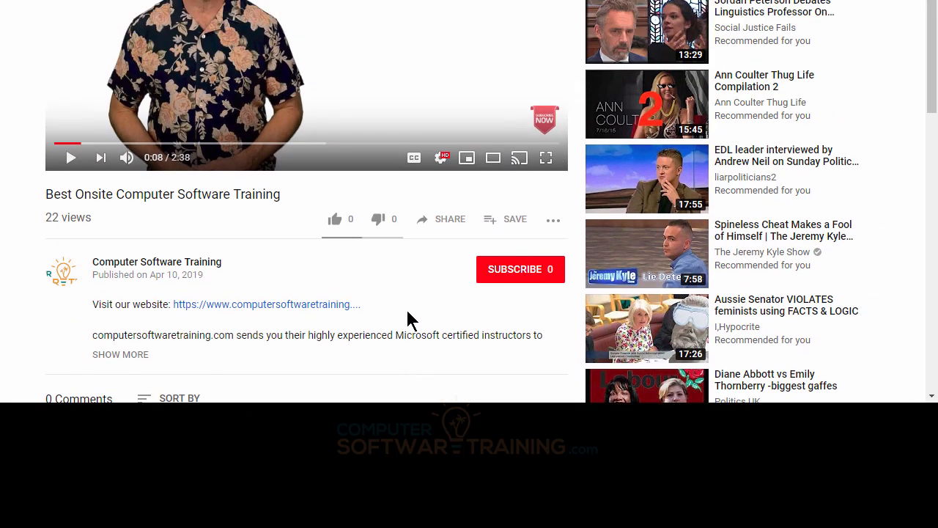
pyautogui.scroll(-1, 421, 297)
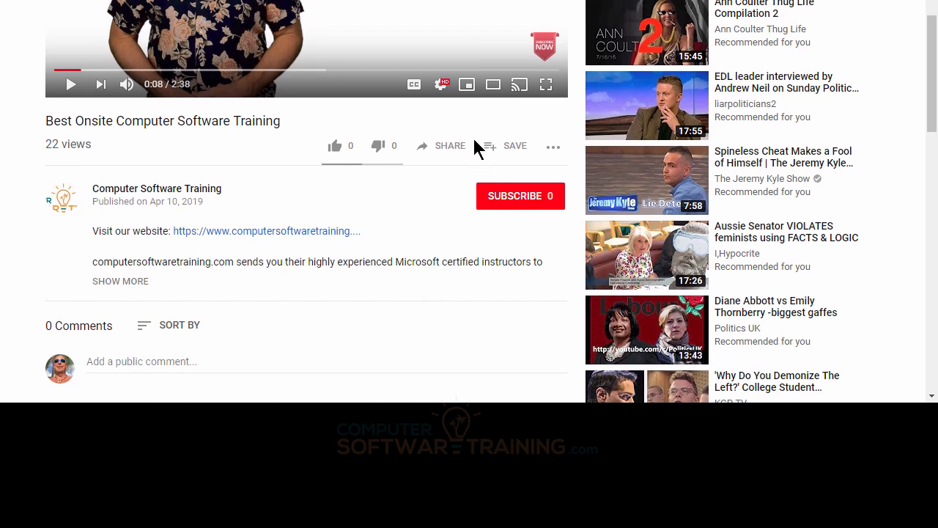
pyautogui.click(448, 149)
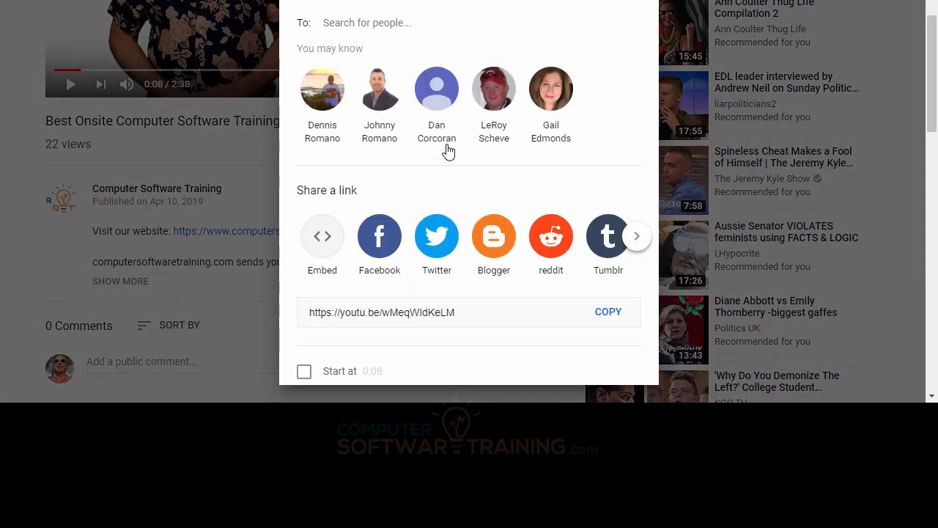
pyautogui.hscroll(3, 408, 284)
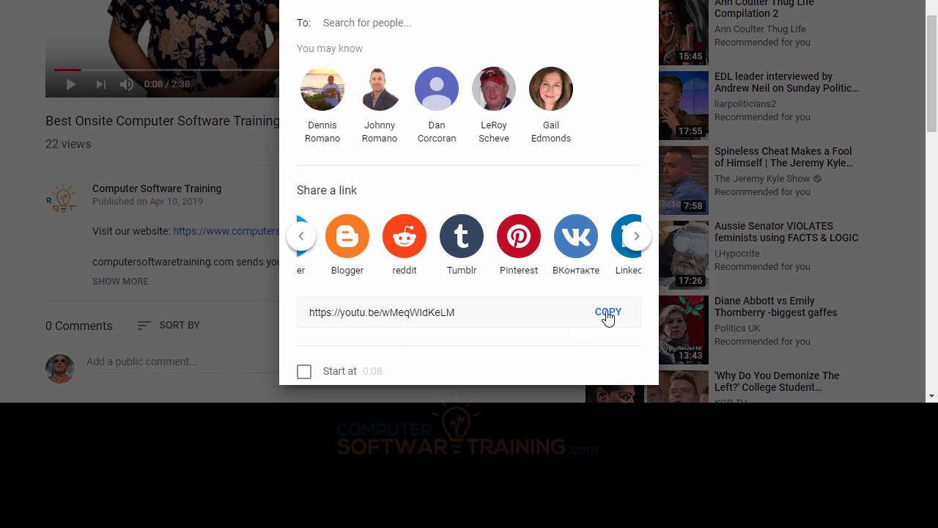
pyautogui.click(607, 313)
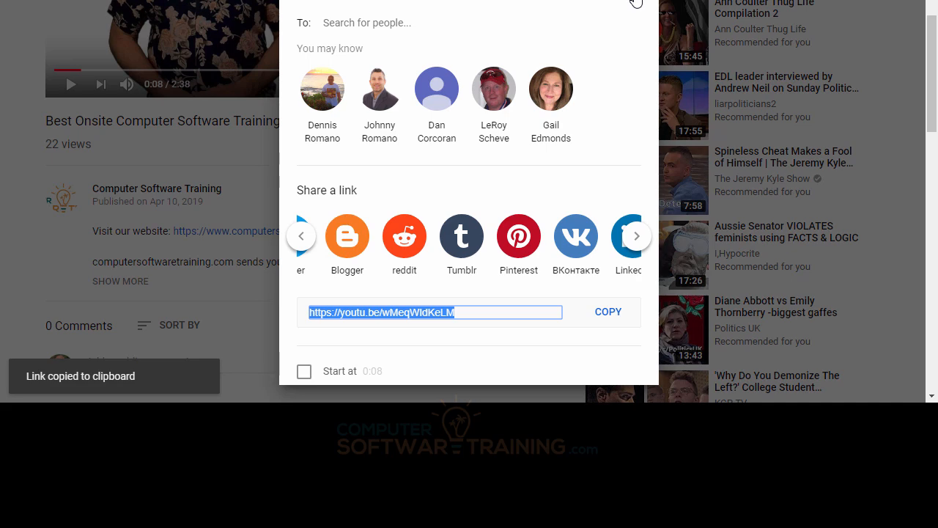
pyautogui.click(635, 3)
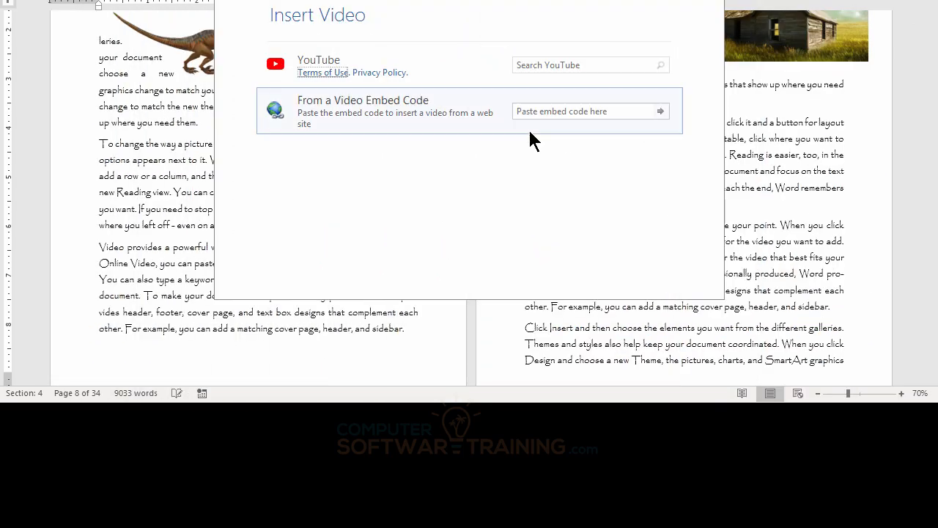
# Search YouTube for the copied video link and insert the "Best Onsite Computer Software Training" video into the document
pyautogui.click(525, 67)
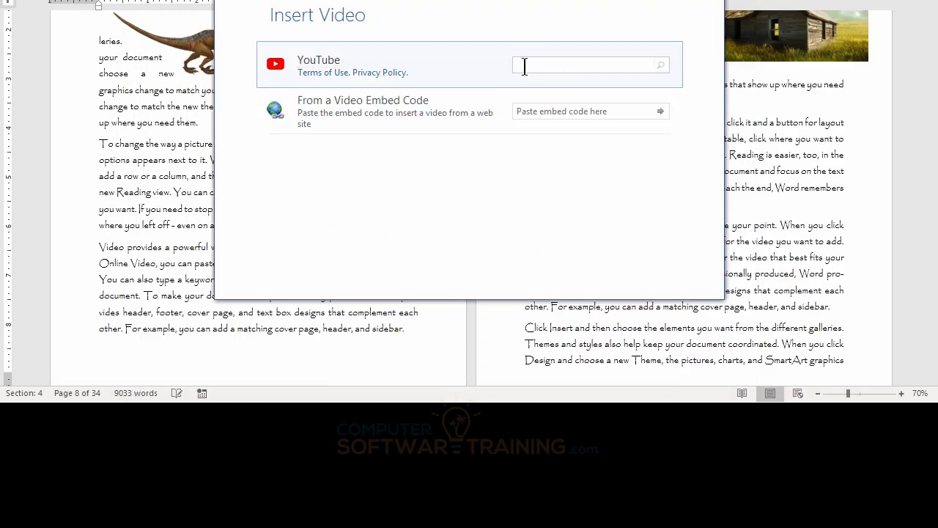
pyautogui.hotkey('ctrl', 'v')
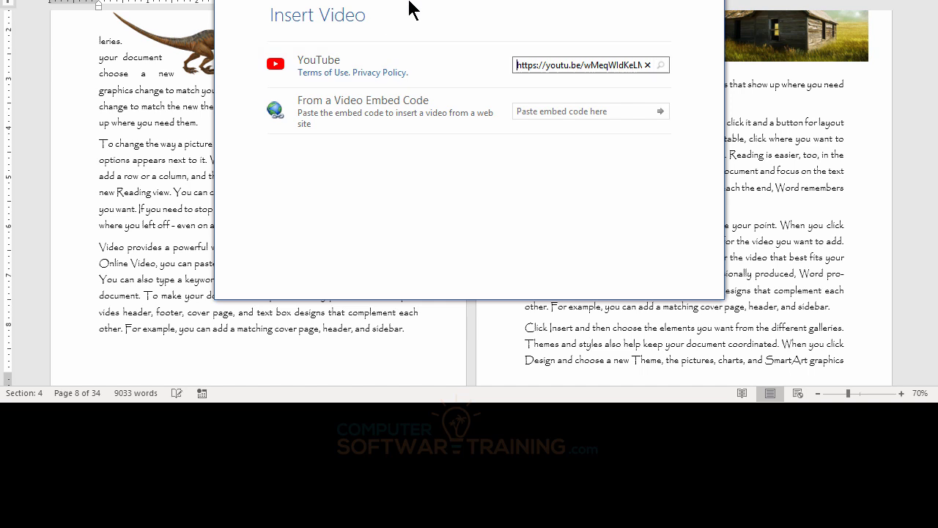
pyautogui.press('Return')
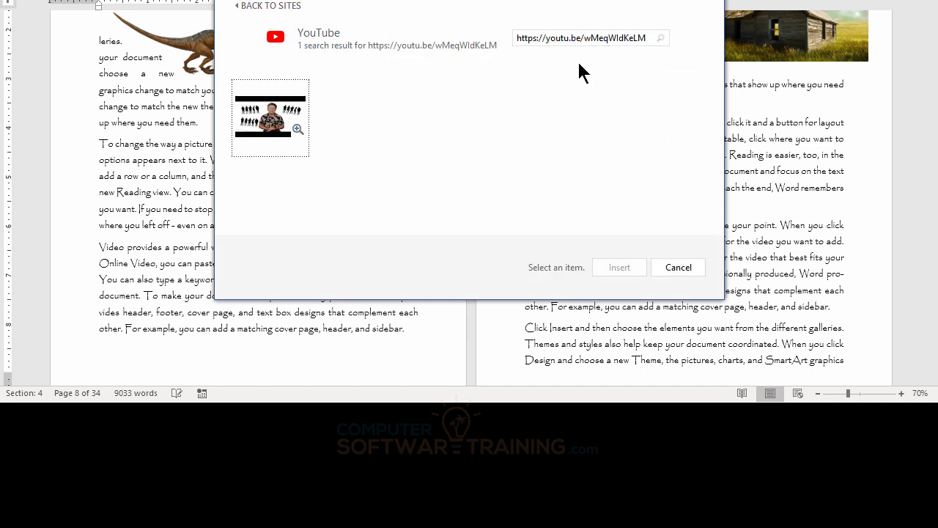
pyautogui.click(275, 117)
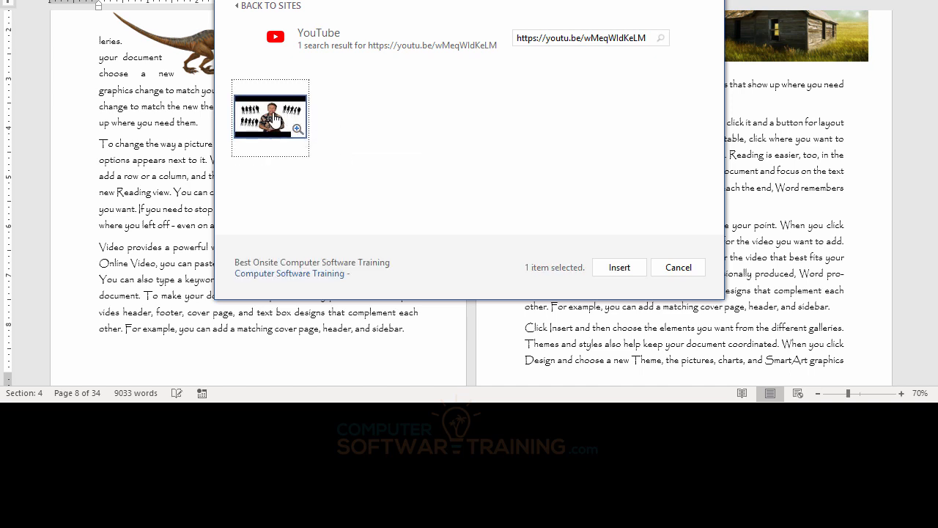
pyautogui.click(620, 268)
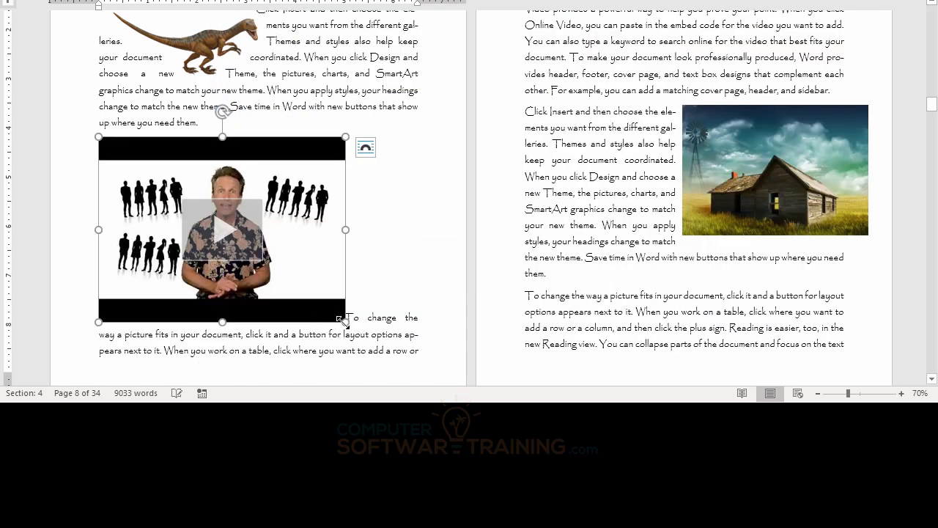
# Shrink the inserted video to about 3.5" wide and apply Tight text wrapping
pyautogui.moveTo(342, 320); pyautogui.dragTo(271, 266)
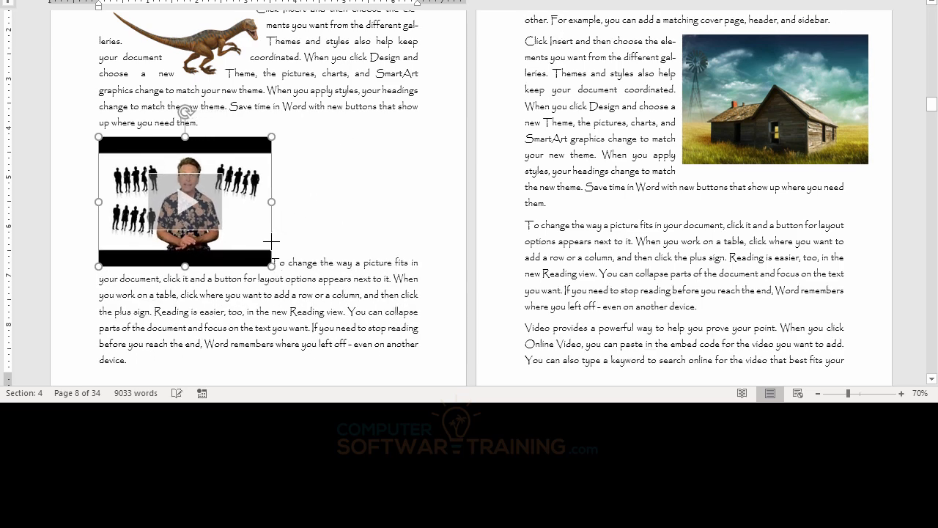
pyautogui.click(290, 148)
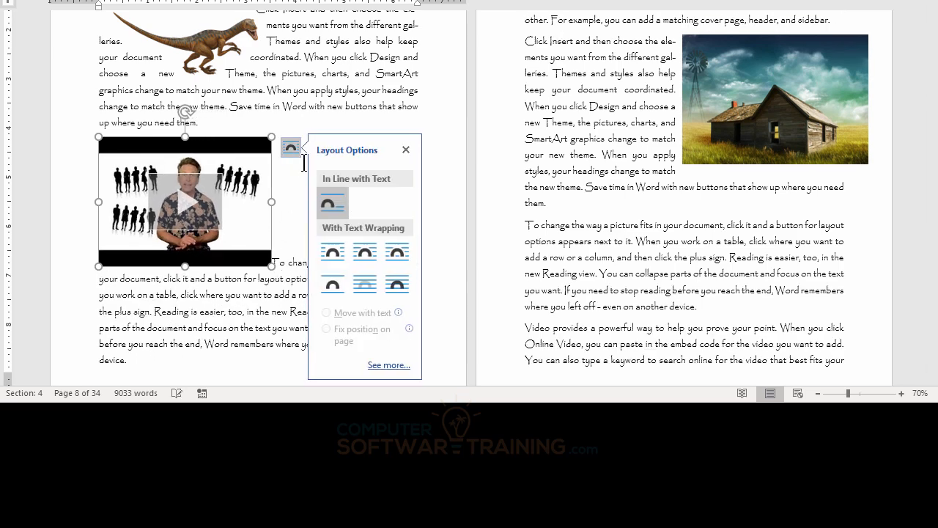
pyautogui.click(364, 253)
pyautogui.click(563, 89)
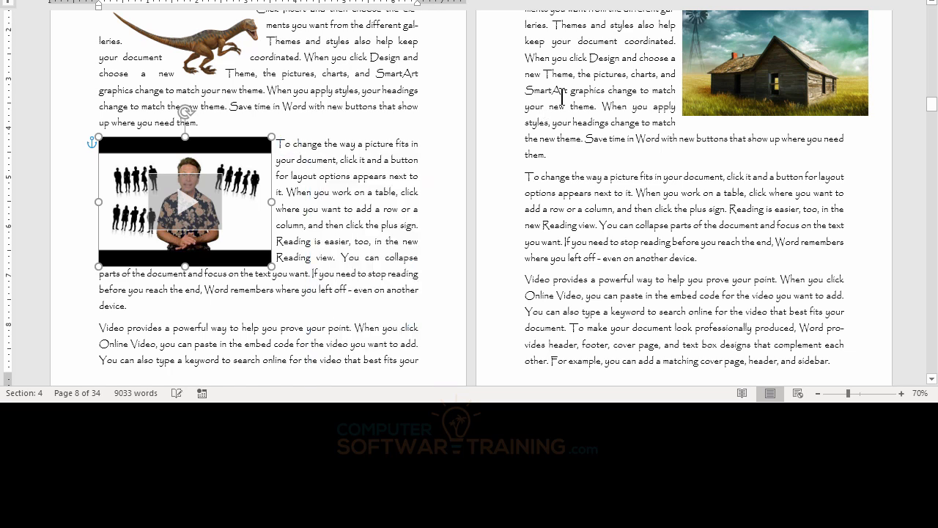
# Play the embedded video from within the document, and close the player
pyautogui.click(185, 205)
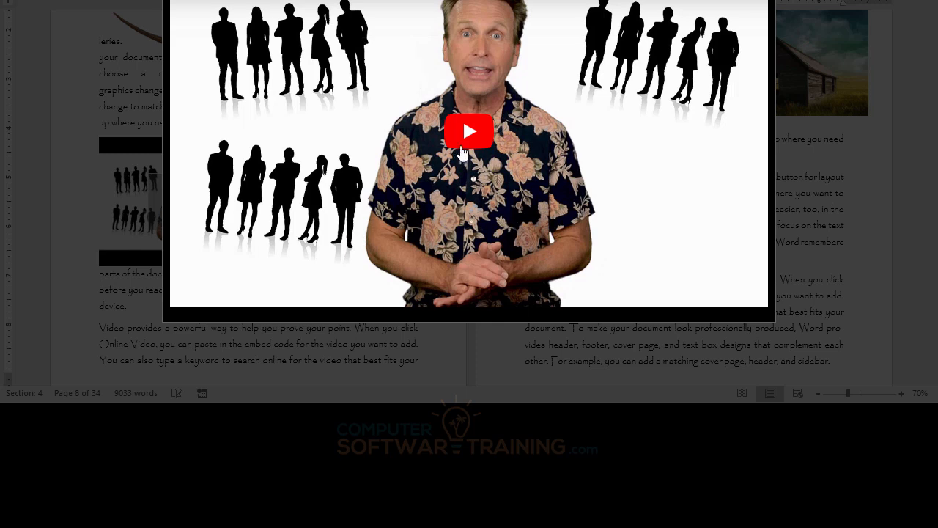
pyautogui.click(469, 132)
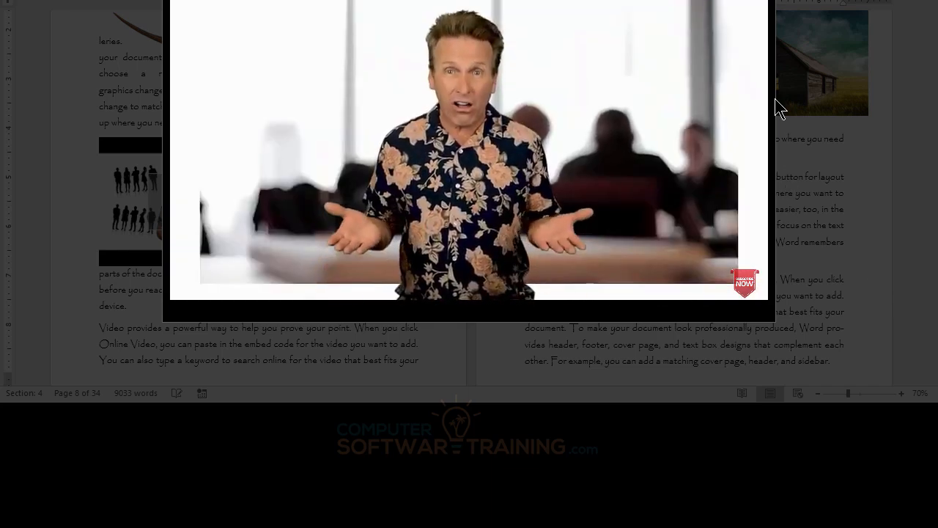
pyautogui.click(779, 109)
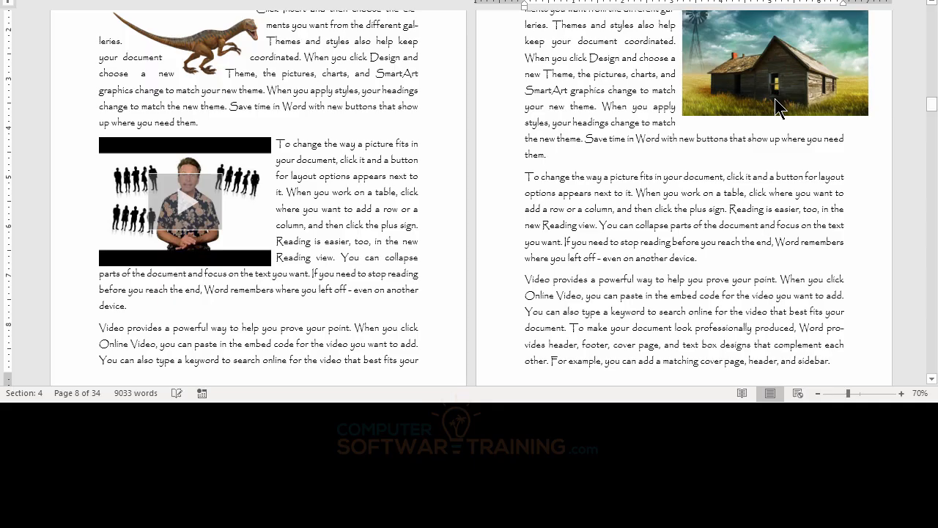